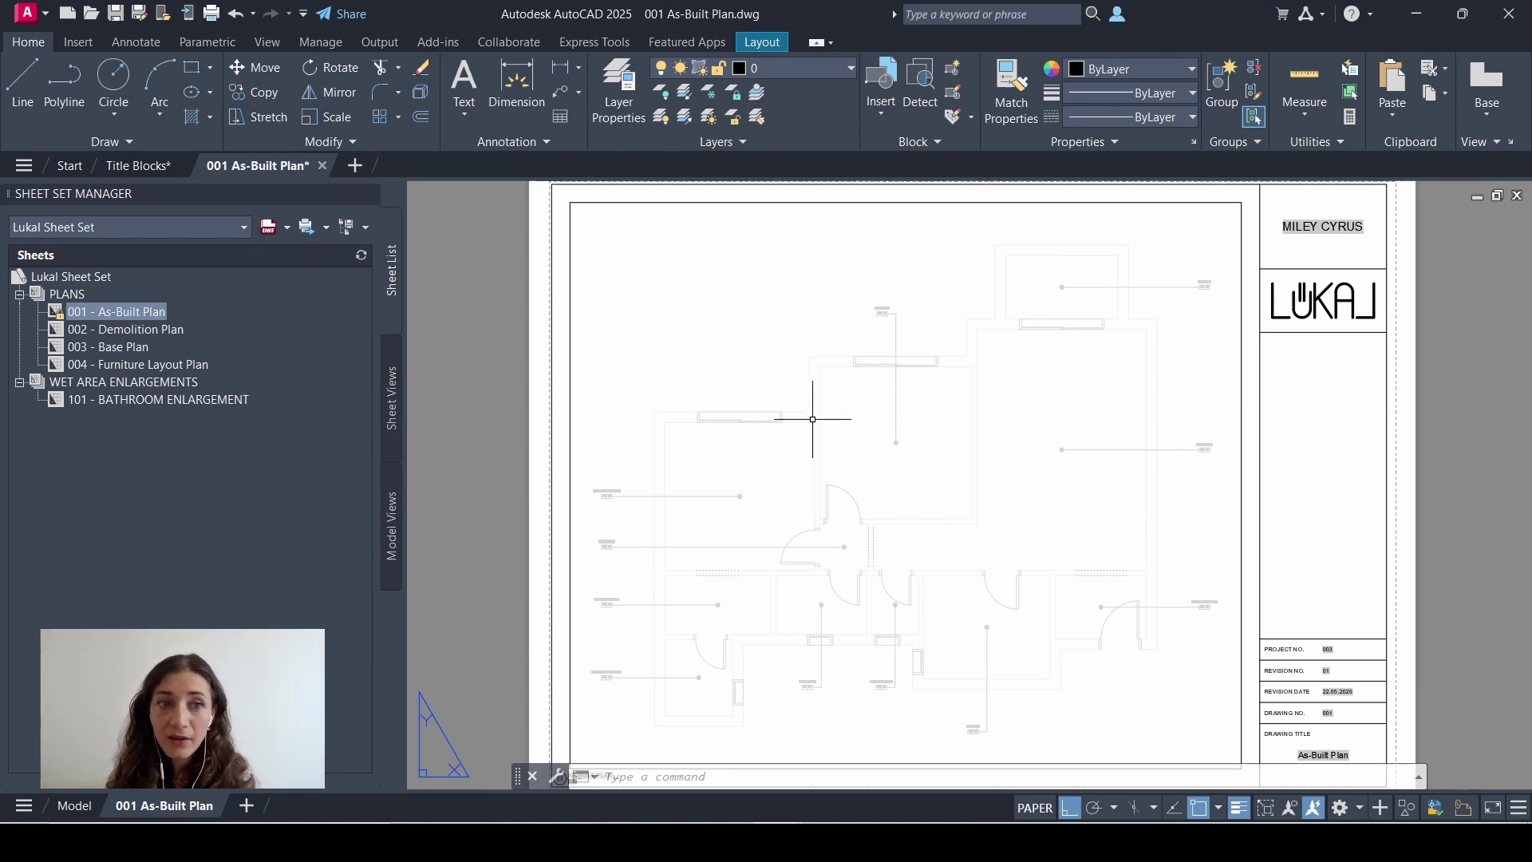
- Switch to the Title Blocks drawing to show its blank A3 title block layout
{"action": "left_click", "coordinate": [135, 166]}
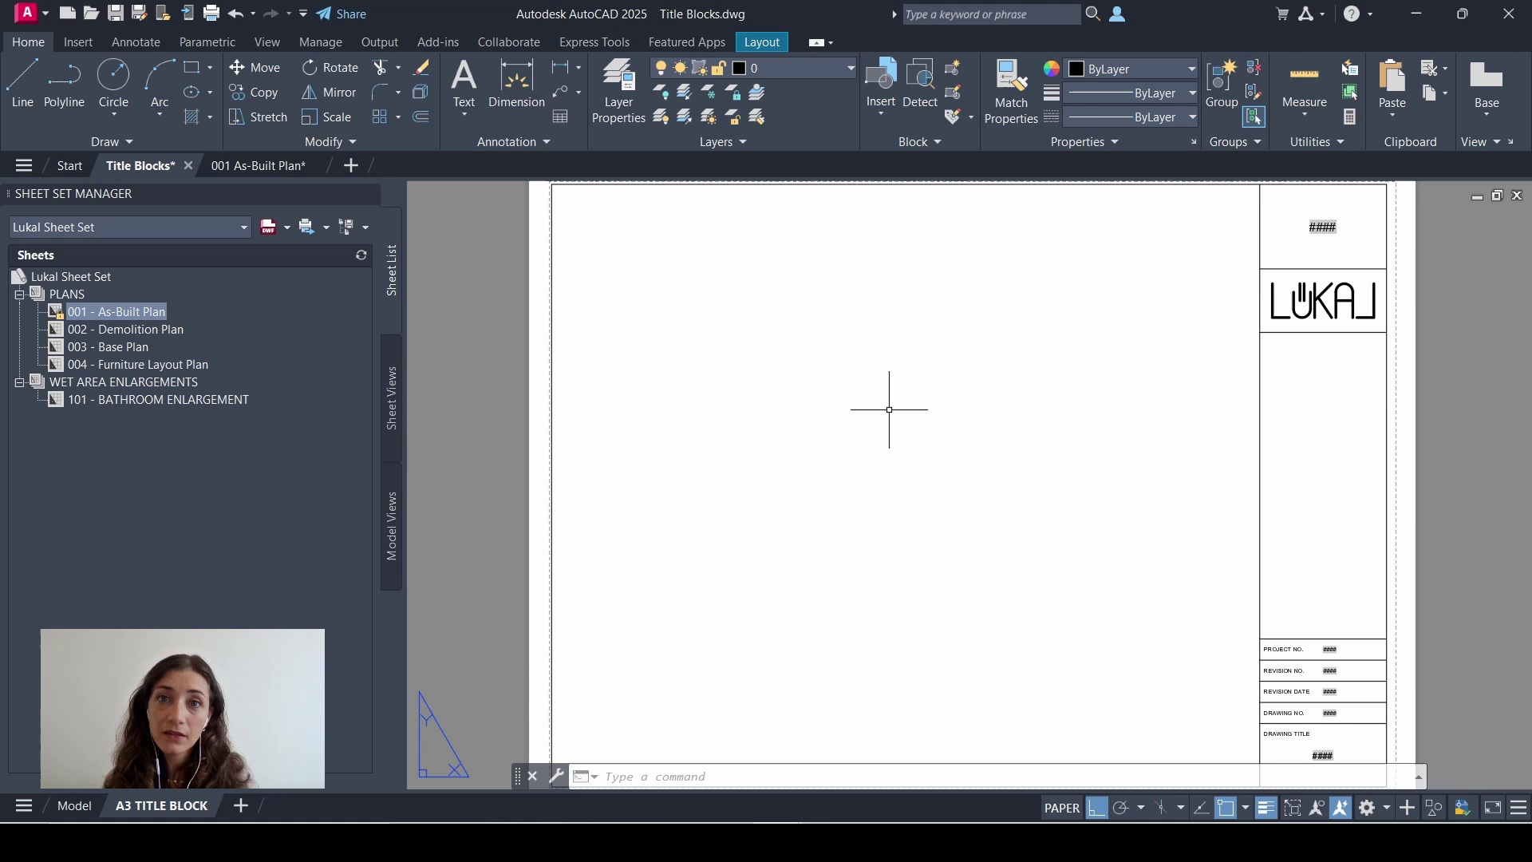
- From the A3 TITLE BLOCK layout's Page Setup Manager, add a new page setup 'Lukal Page Setup 01'
{"action": "right_click", "coordinate": [172, 810]}
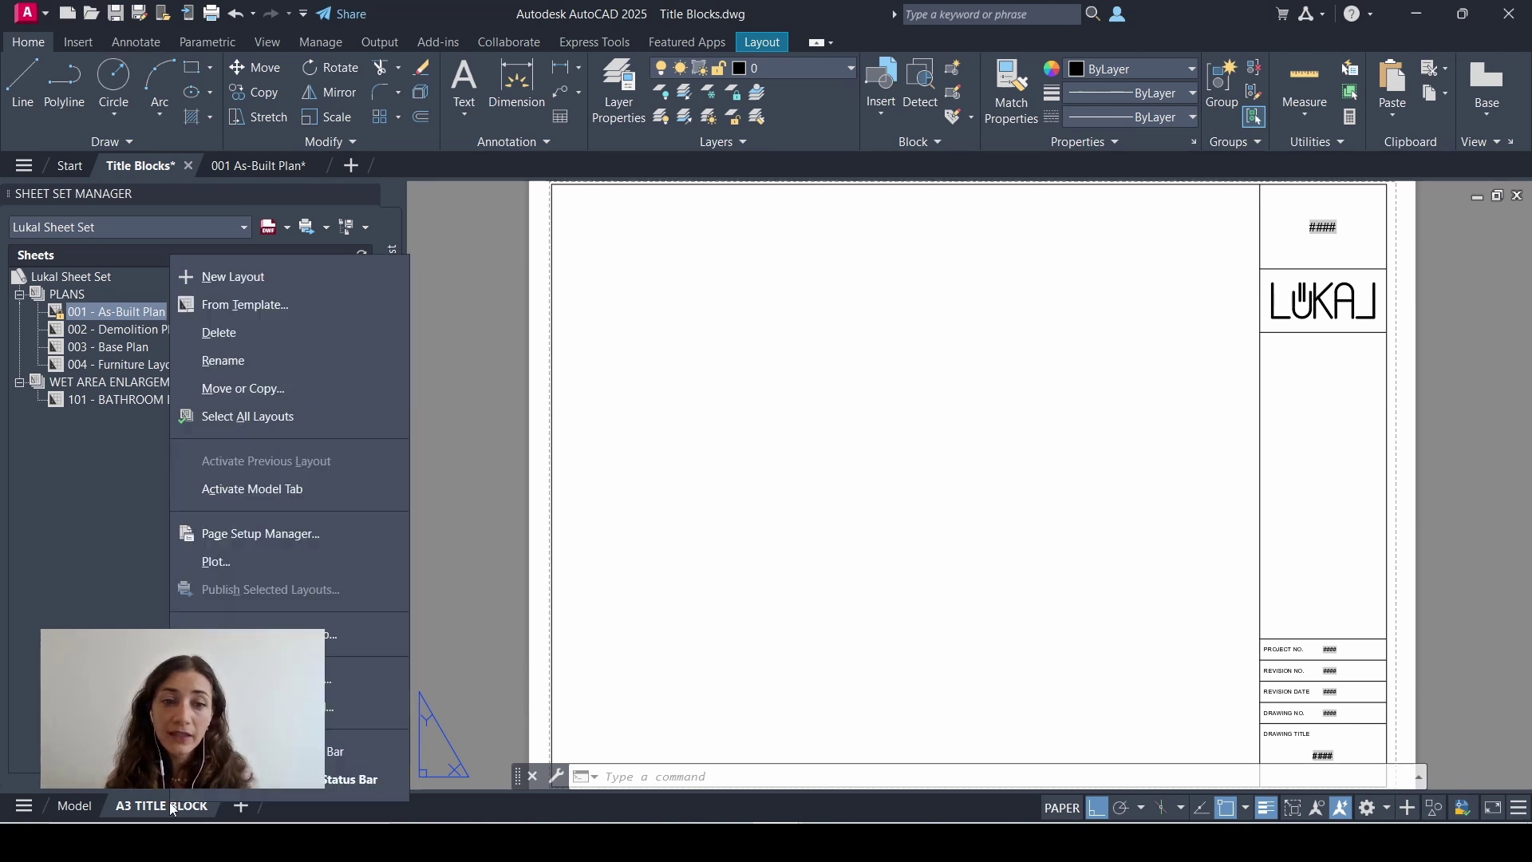
{"action": "left_click", "coordinate": [303, 535]}
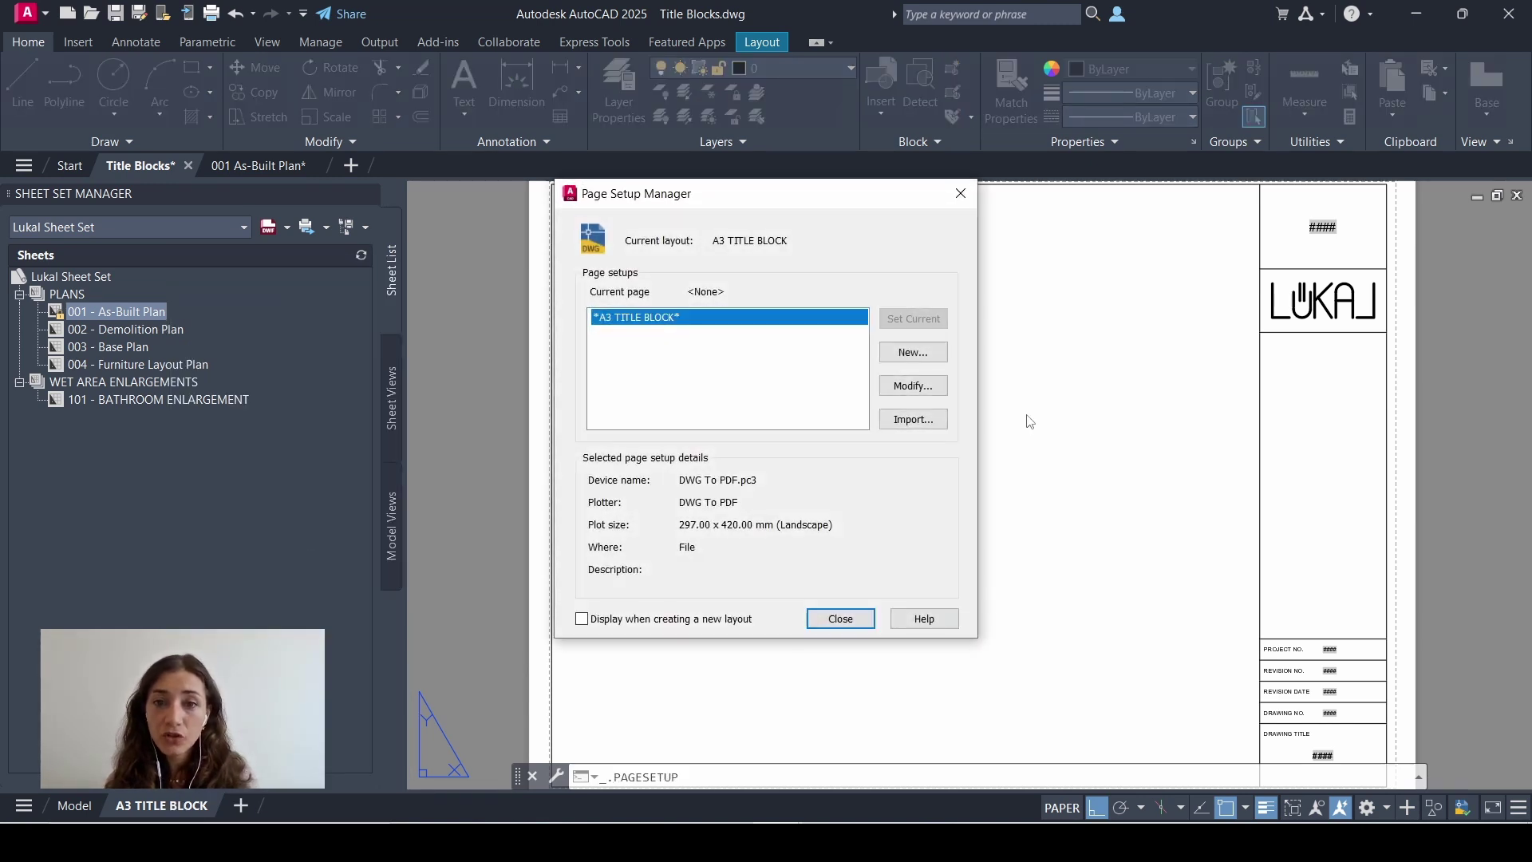
{"action": "left_click", "coordinate": [912, 352]}
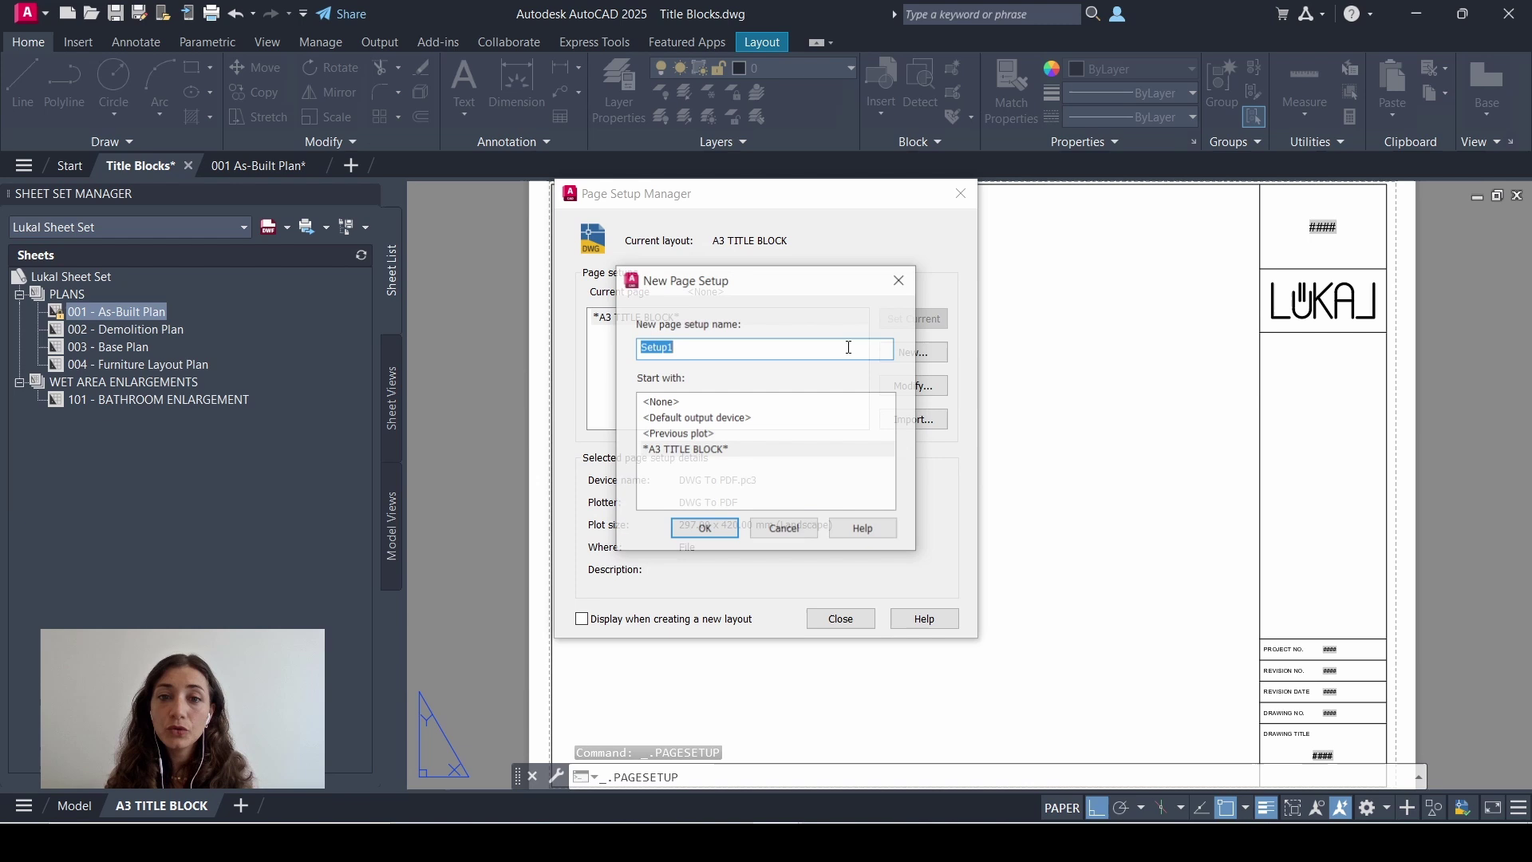
{"action": "type", "text": "L"}
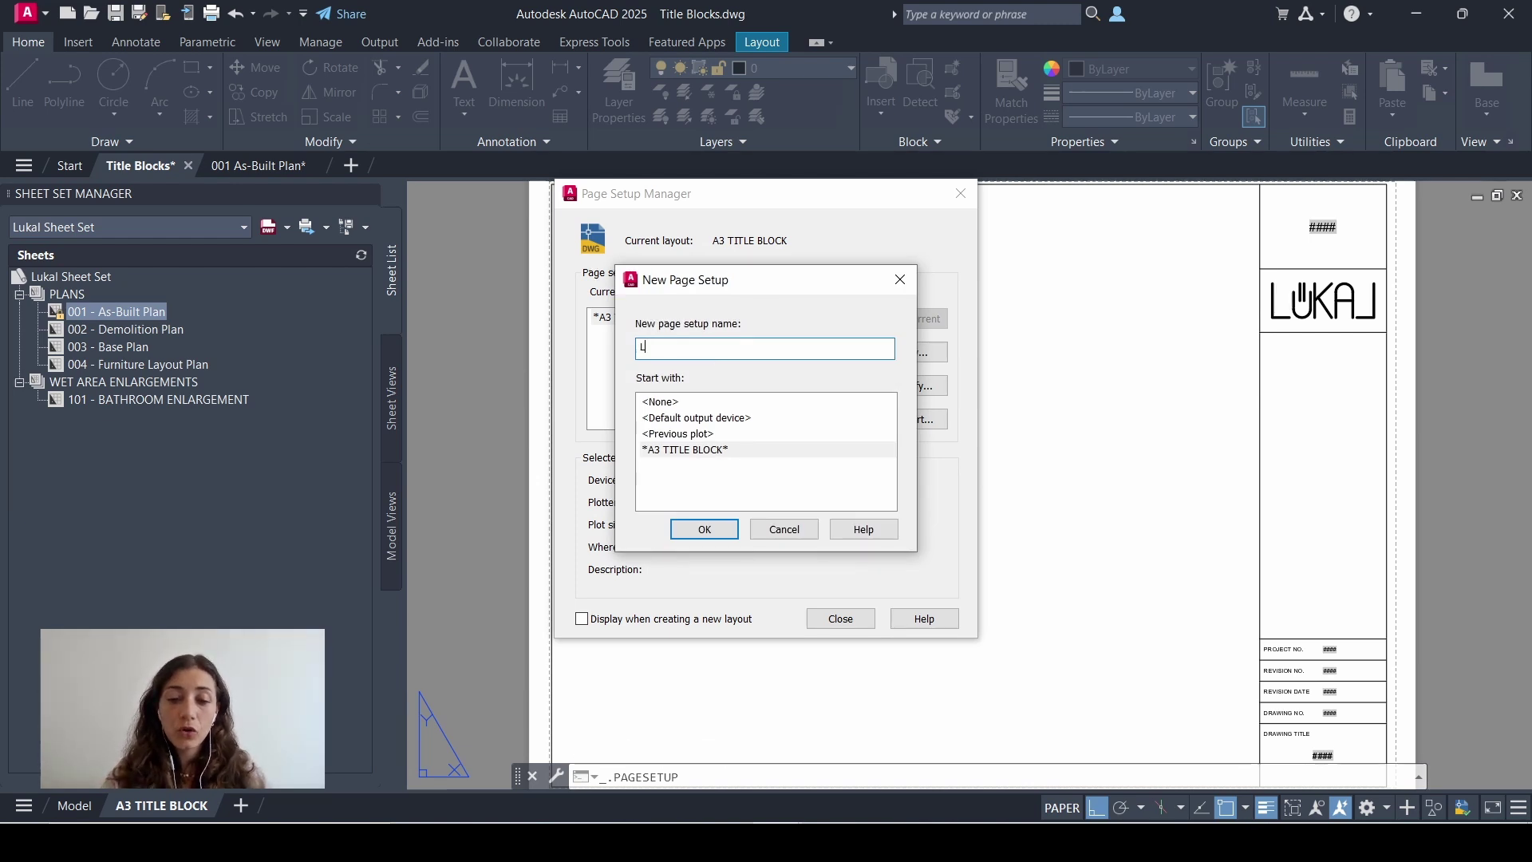
{"action": "type", "text": "p 01"}
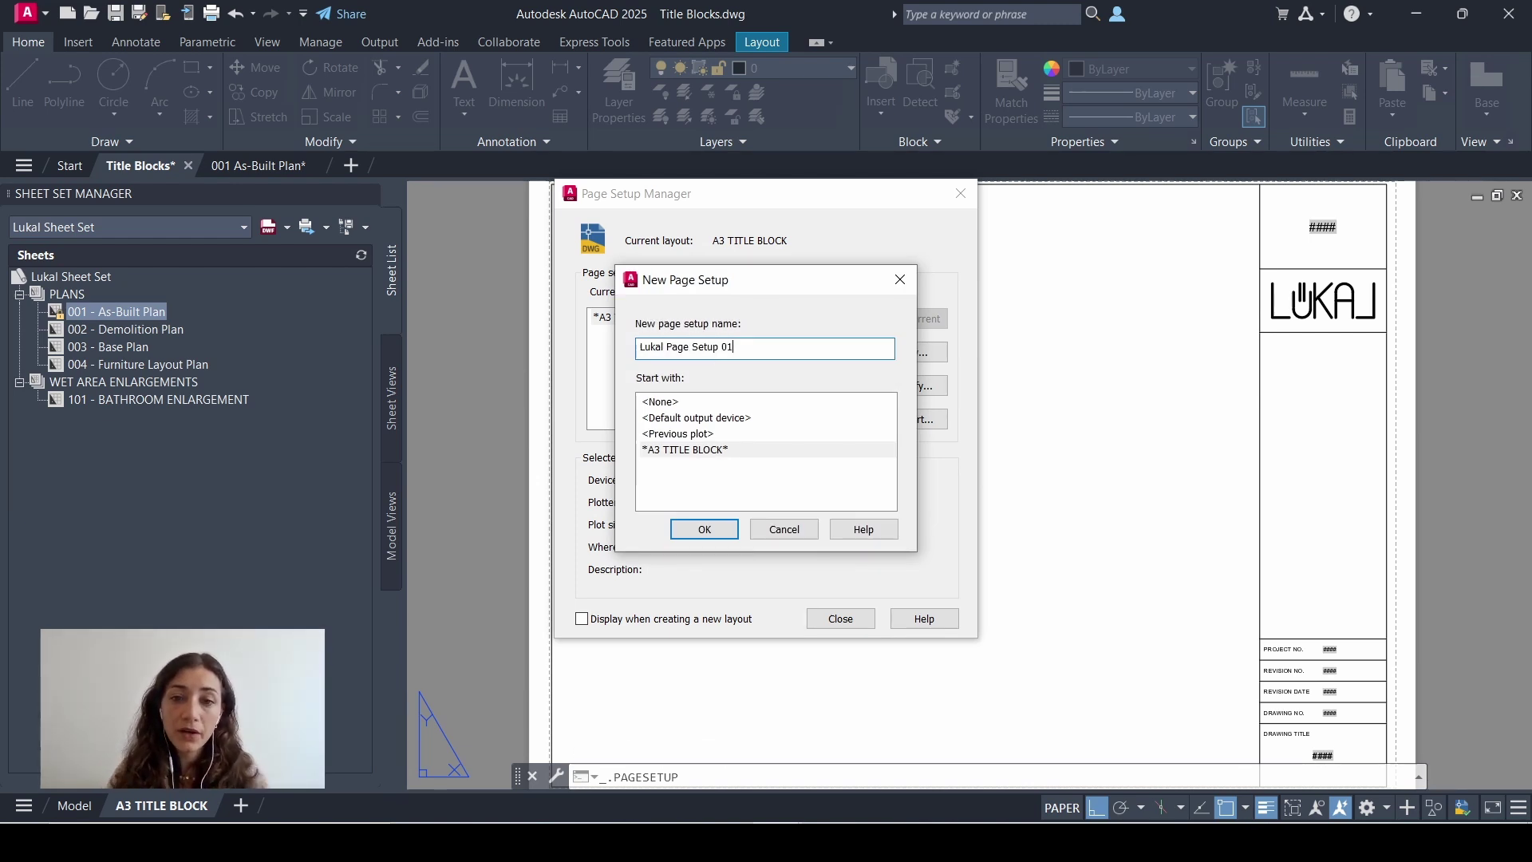
{"action": "key", "text": "Return"}
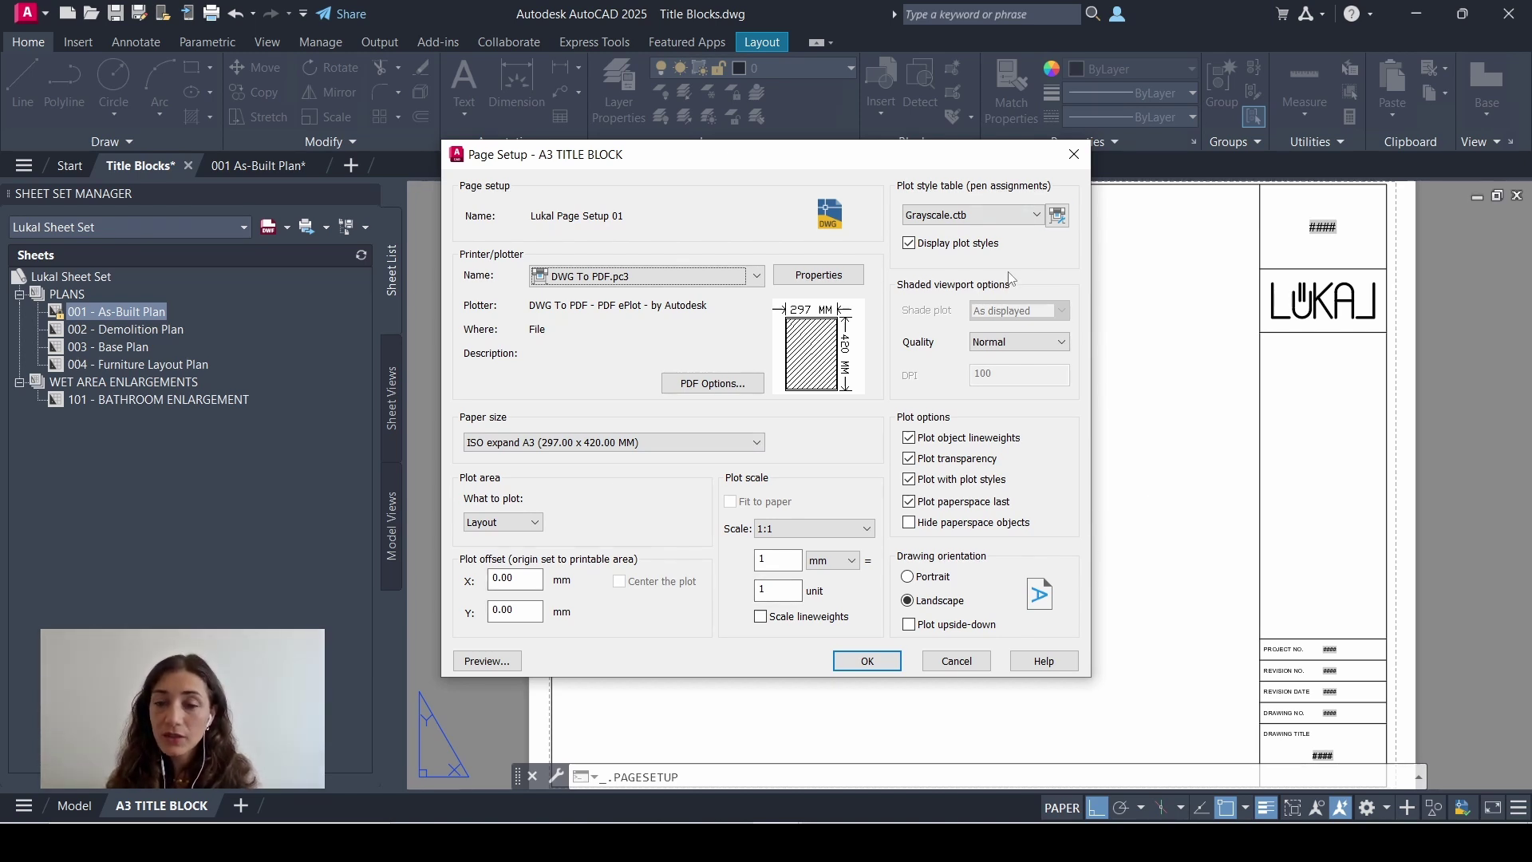
- Start a new plot style table 'Lukal Plot Style 01' from scratch and open its editor
{"action": "left_click", "coordinate": [1036, 215]}
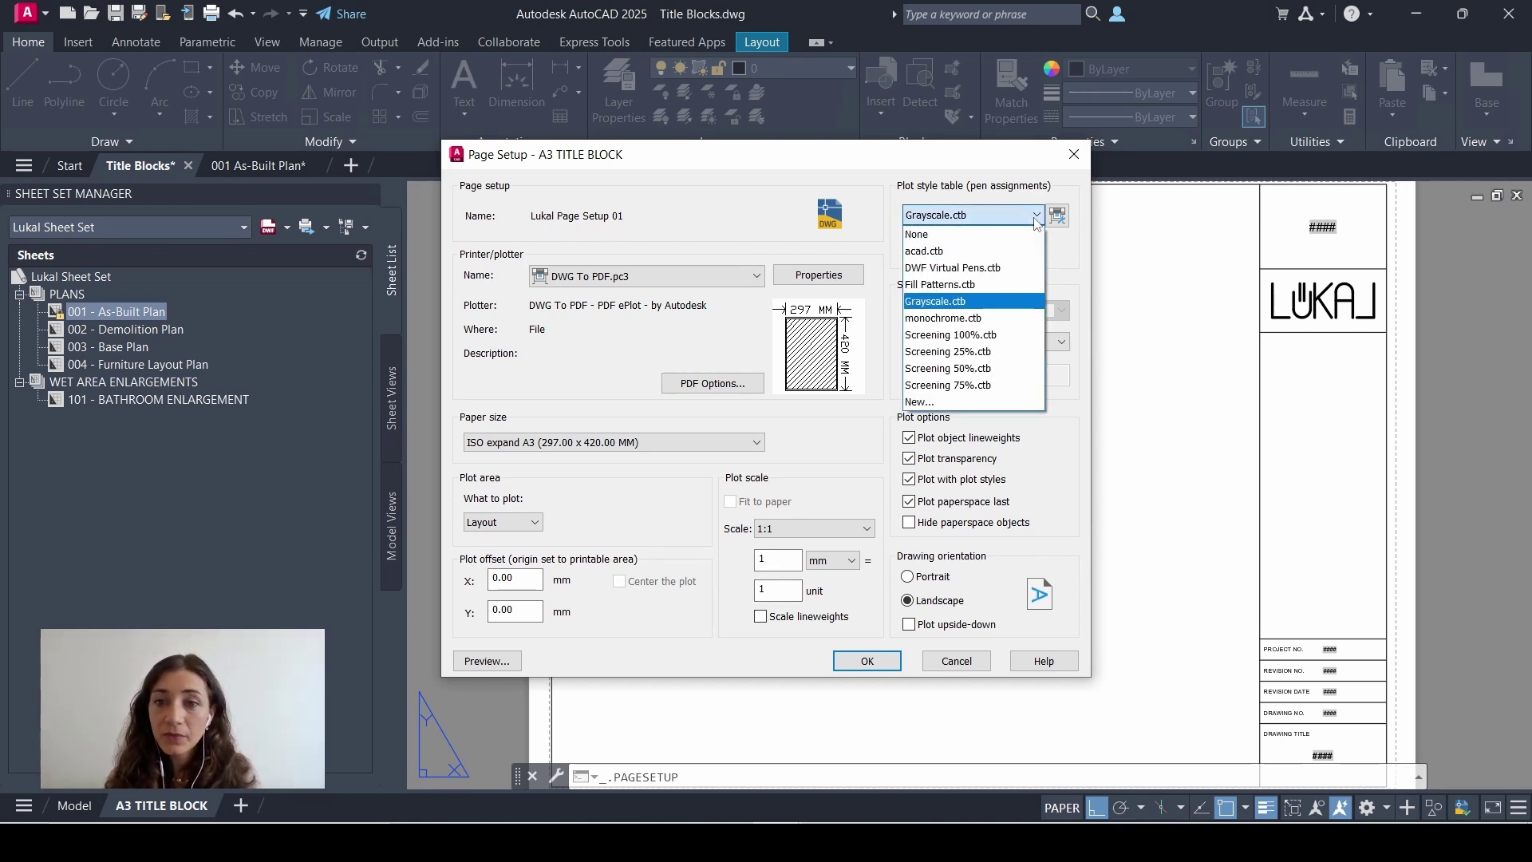
{"action": "left_click", "coordinate": [956, 398]}
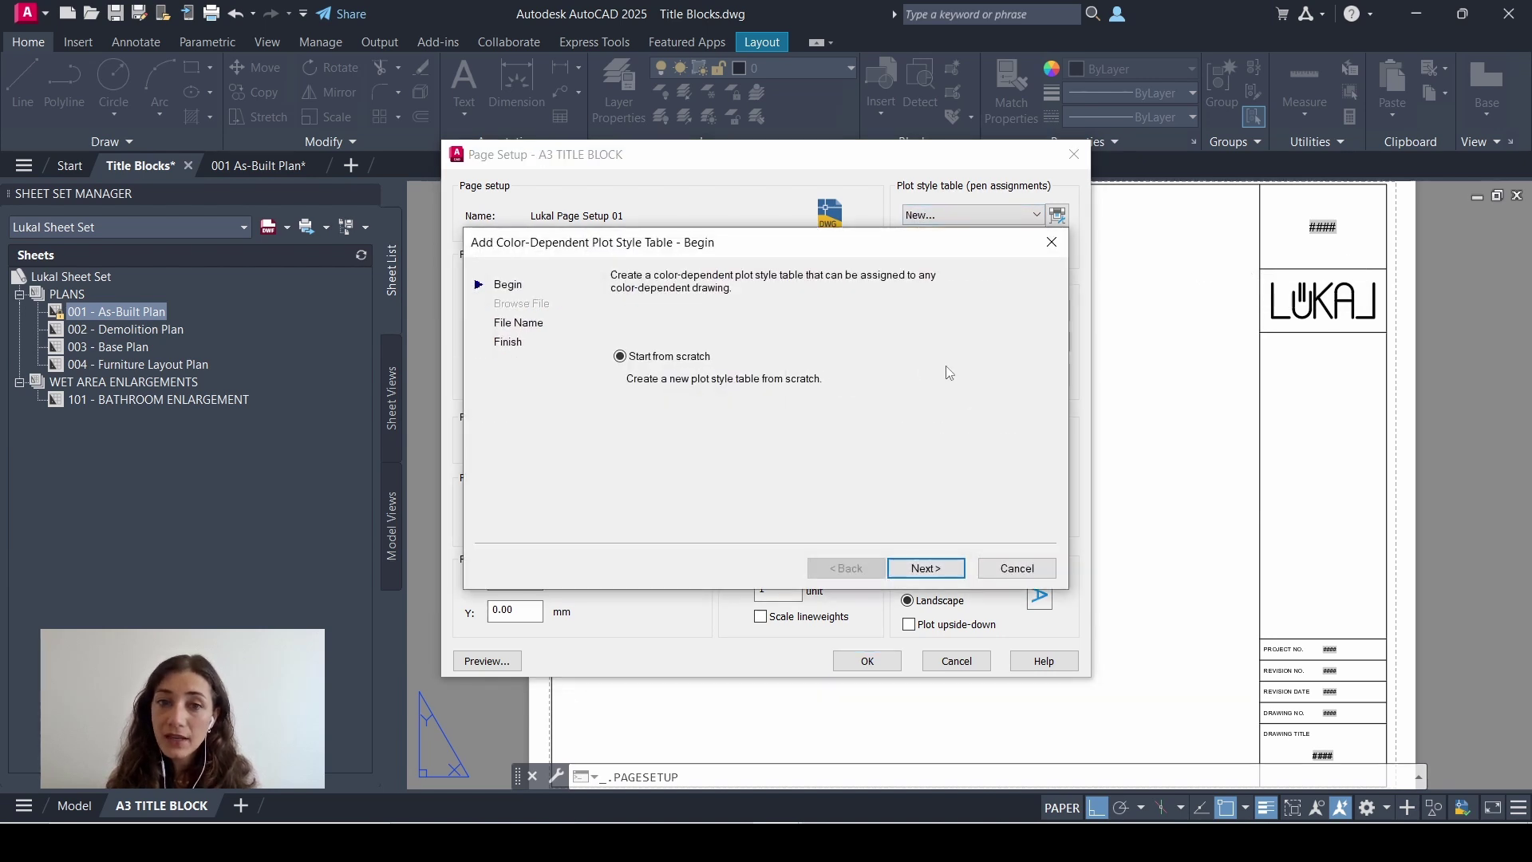
{"action": "left_click", "coordinate": [925, 571]}
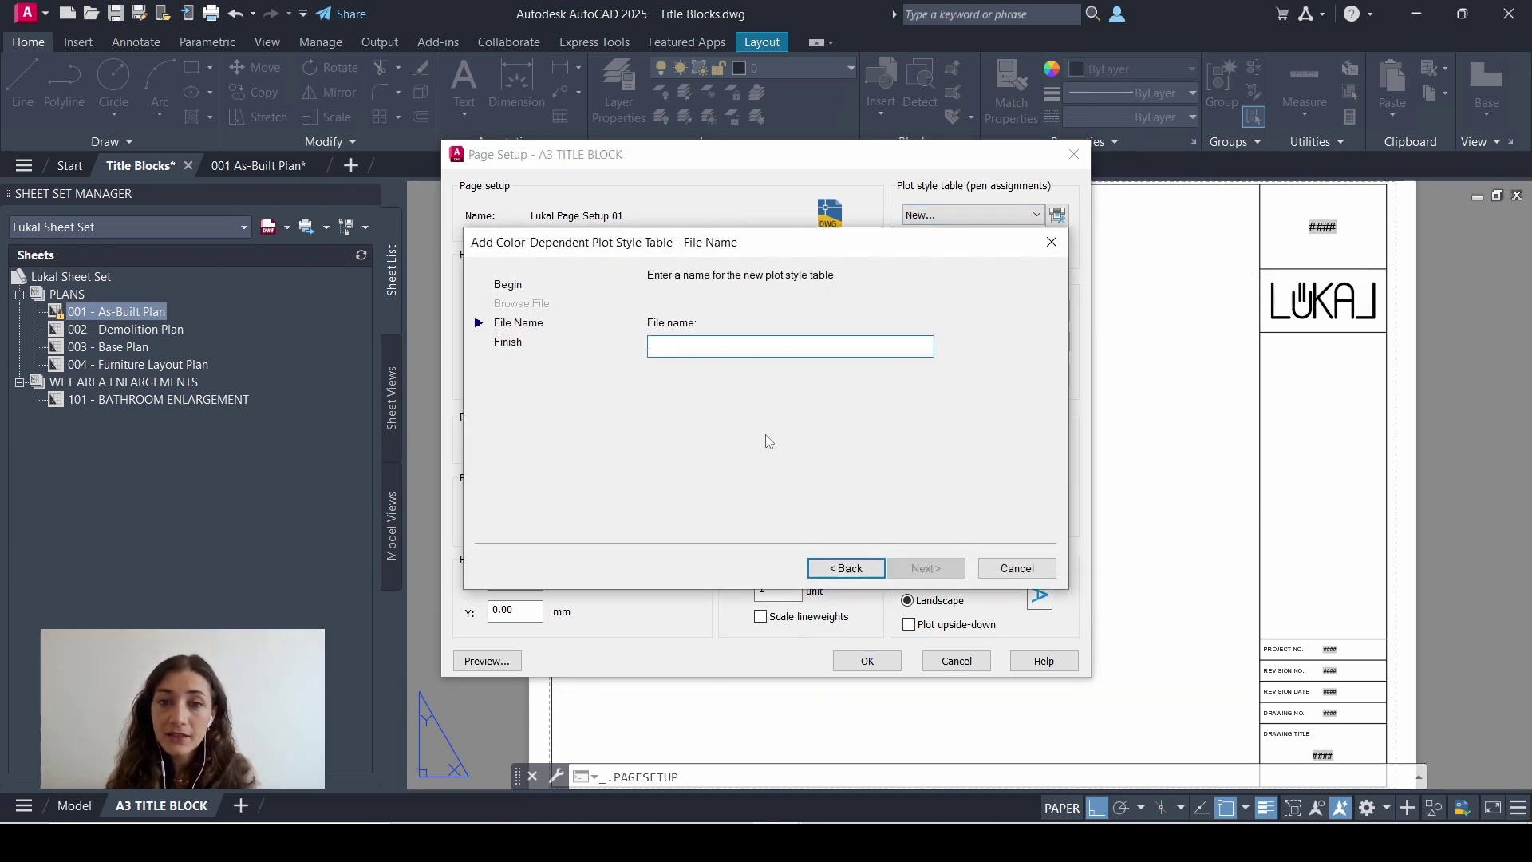
{"action": "type", "text": "Lukal"}
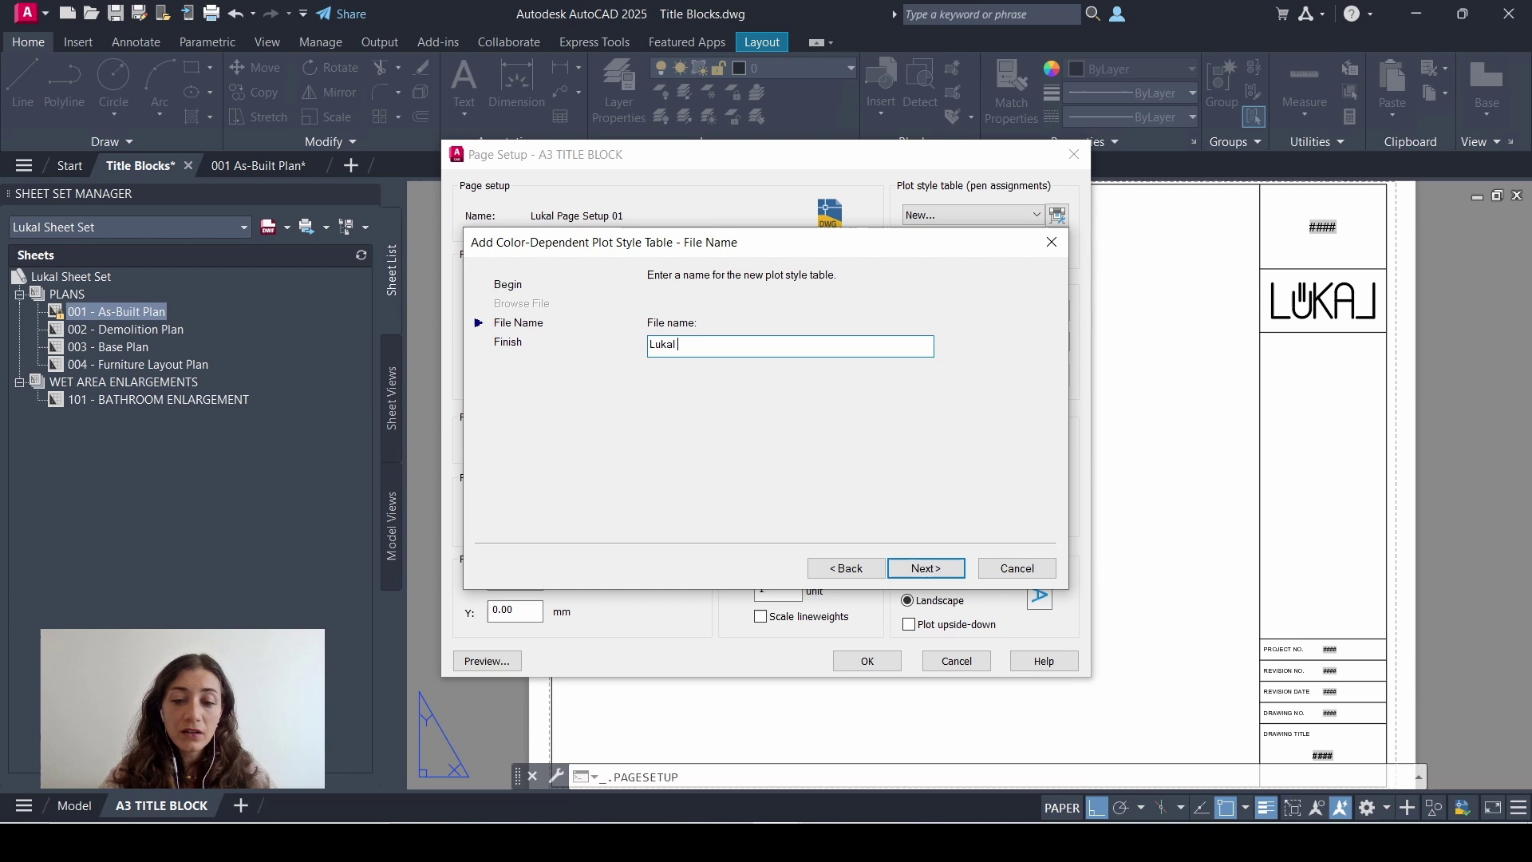
{"action": "type", "text": "01"}
{"action": "left_click", "coordinate": [926, 568]}
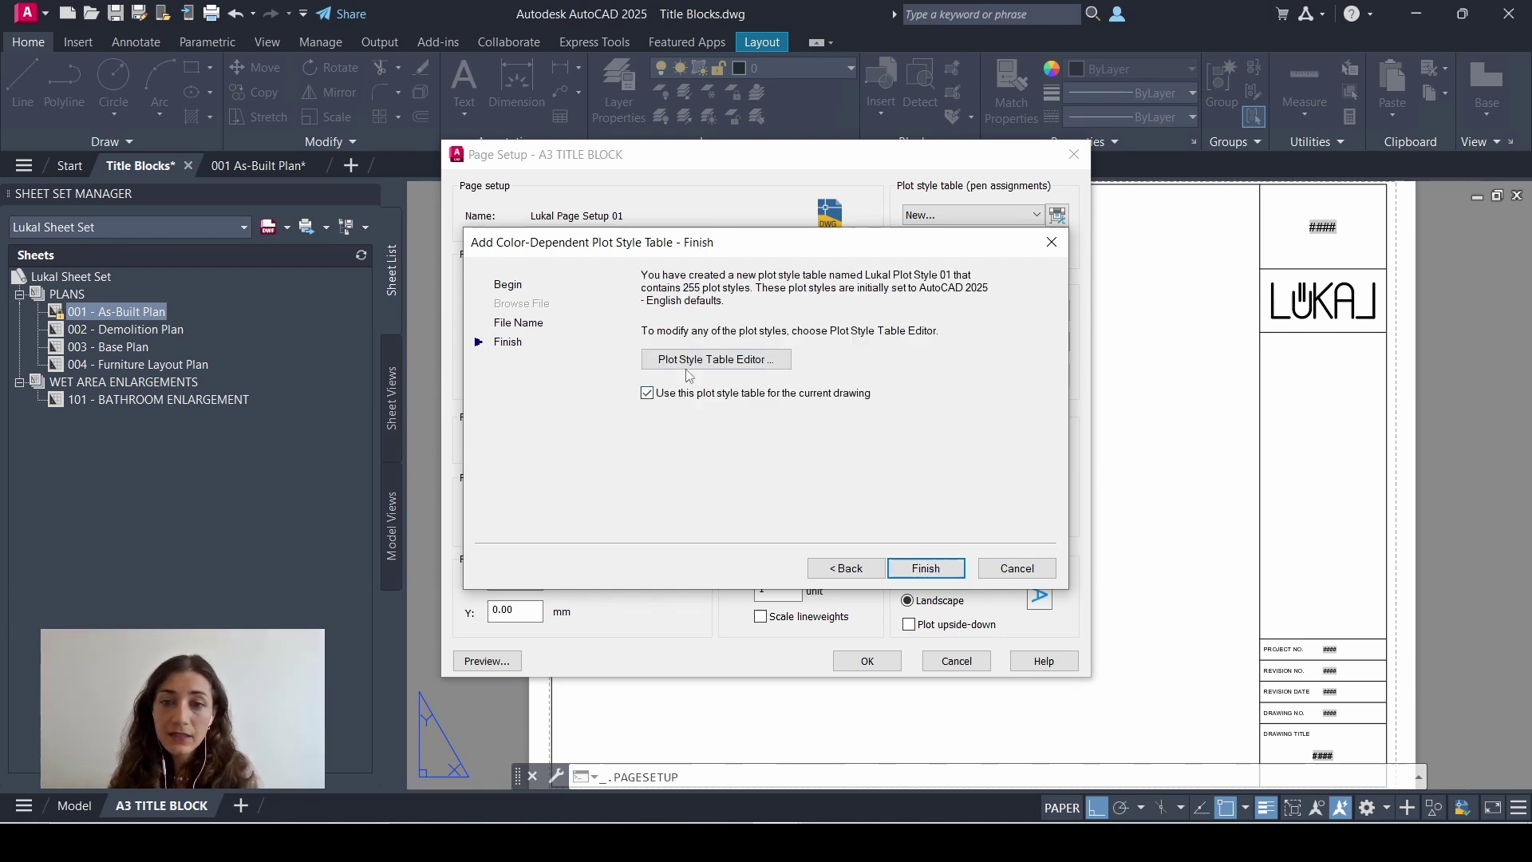
{"action": "left_click", "coordinate": [757, 361]}
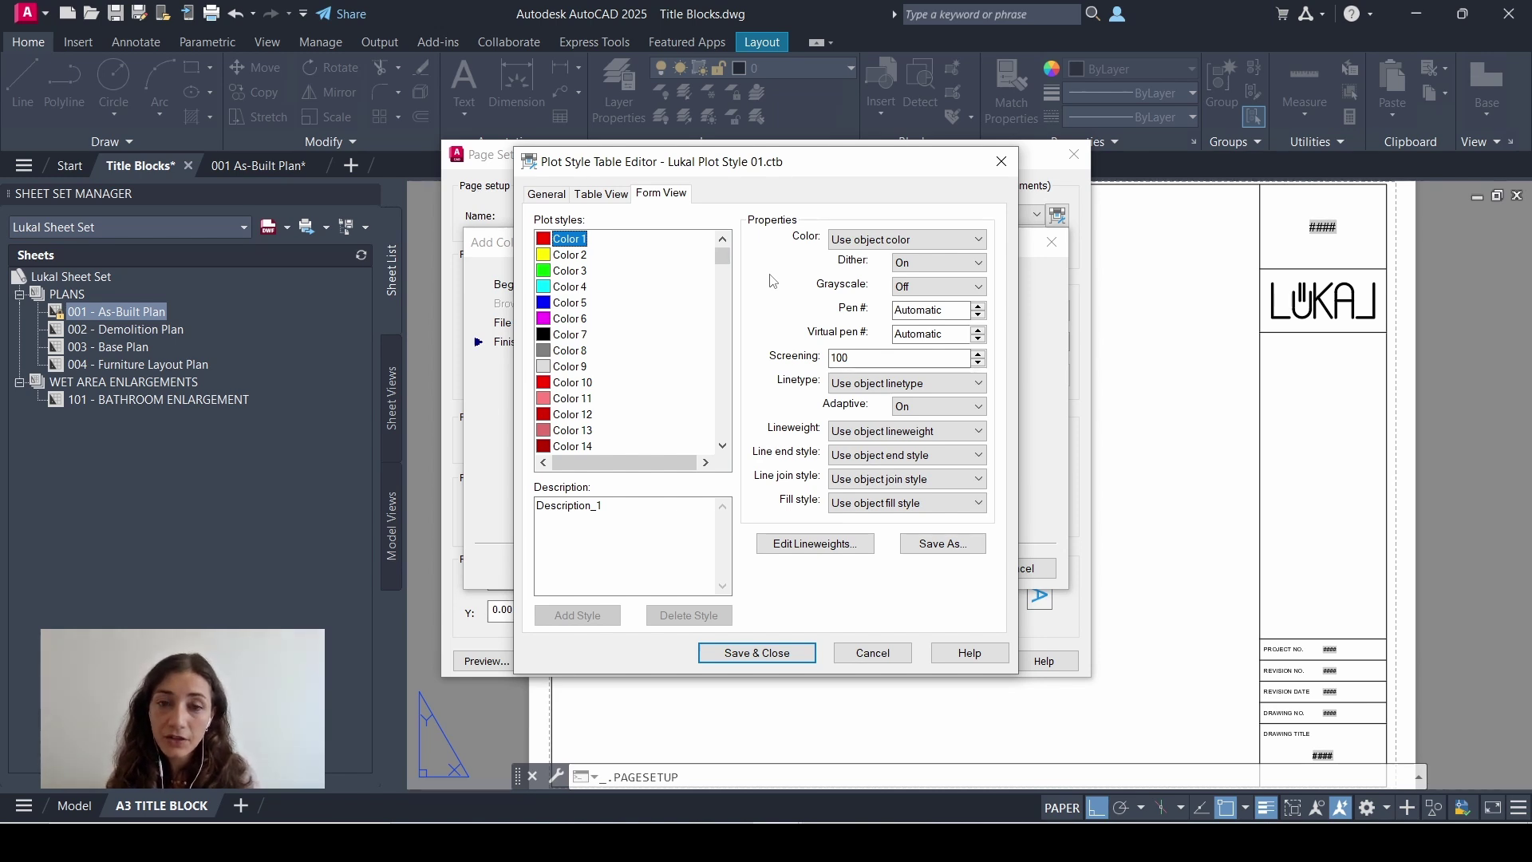
- Make plot styles Color 1 through Color 255 plot in Black
{"action": "left_click", "coordinate": [671, 270]}
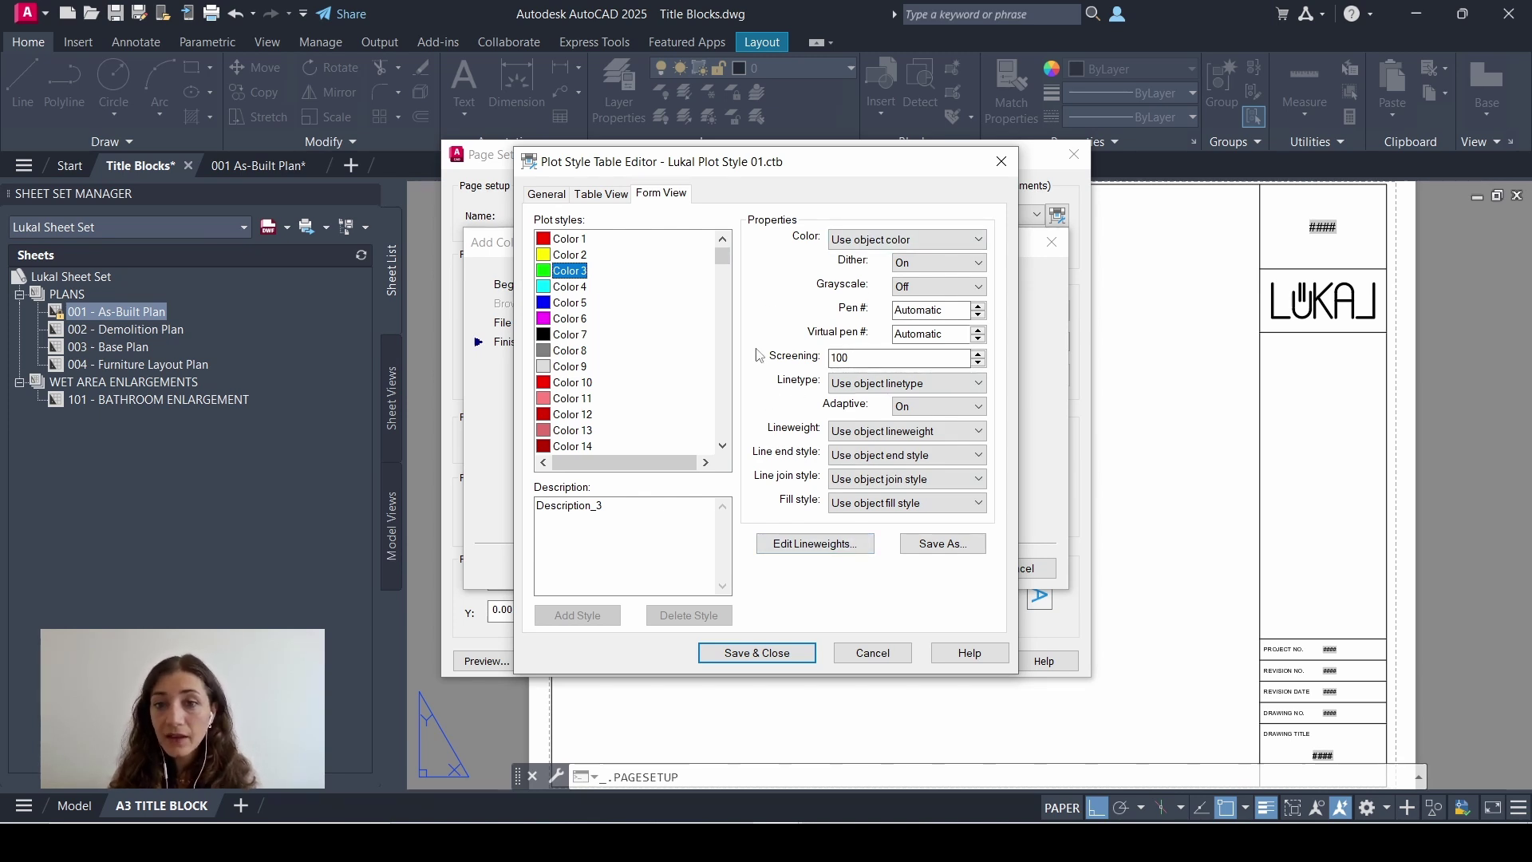
{"action": "left_click", "coordinate": [562, 240]}
{"action": "left_click_drag", "start_coordinate": [720, 256], "coordinate": [721, 431]}
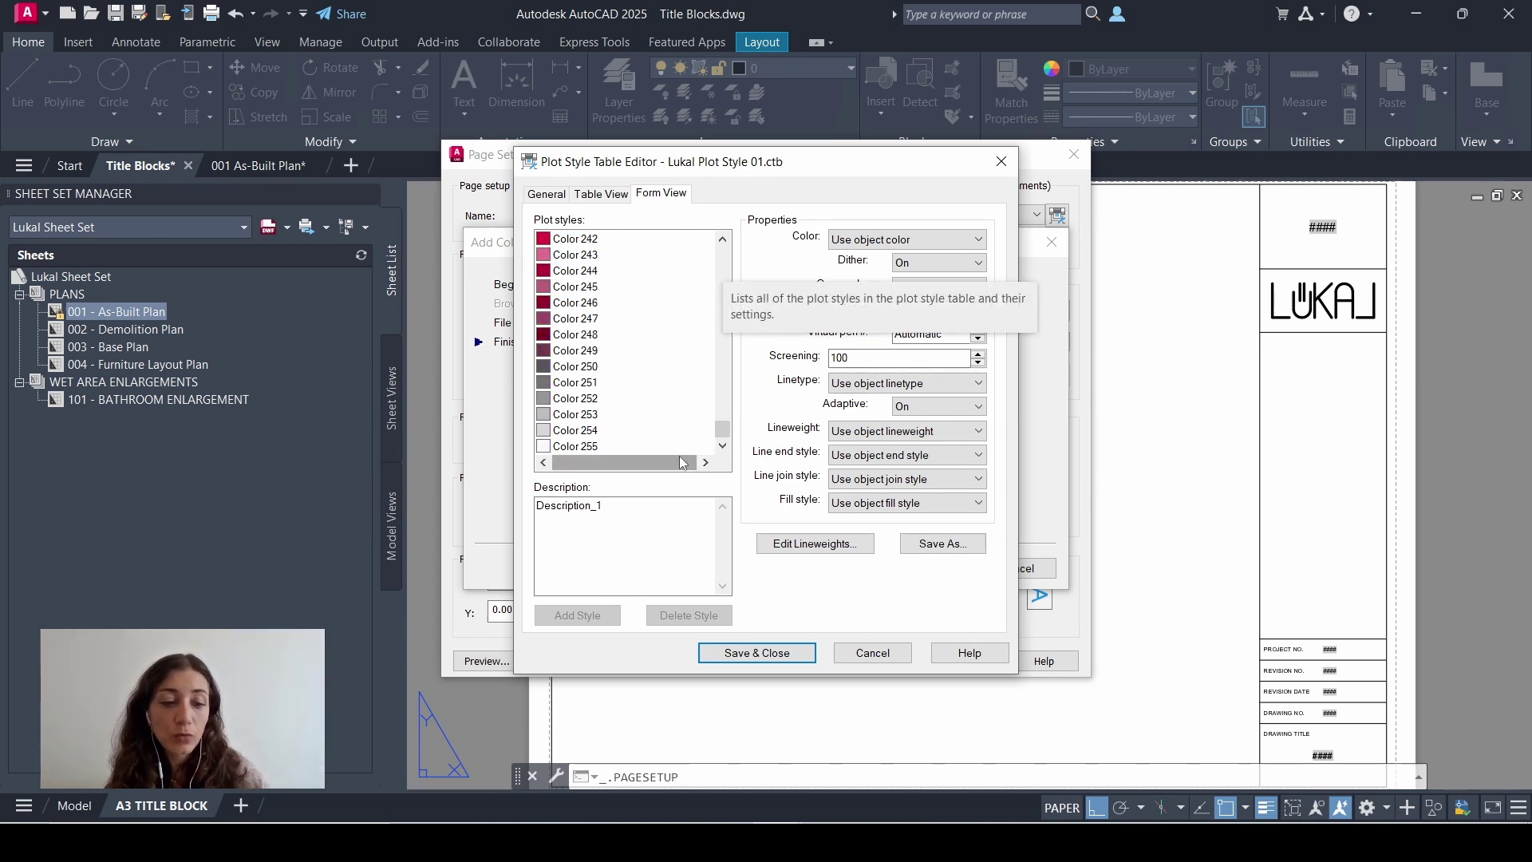
{"action": "left_click", "coordinate": [570, 446], "text": "shift"}
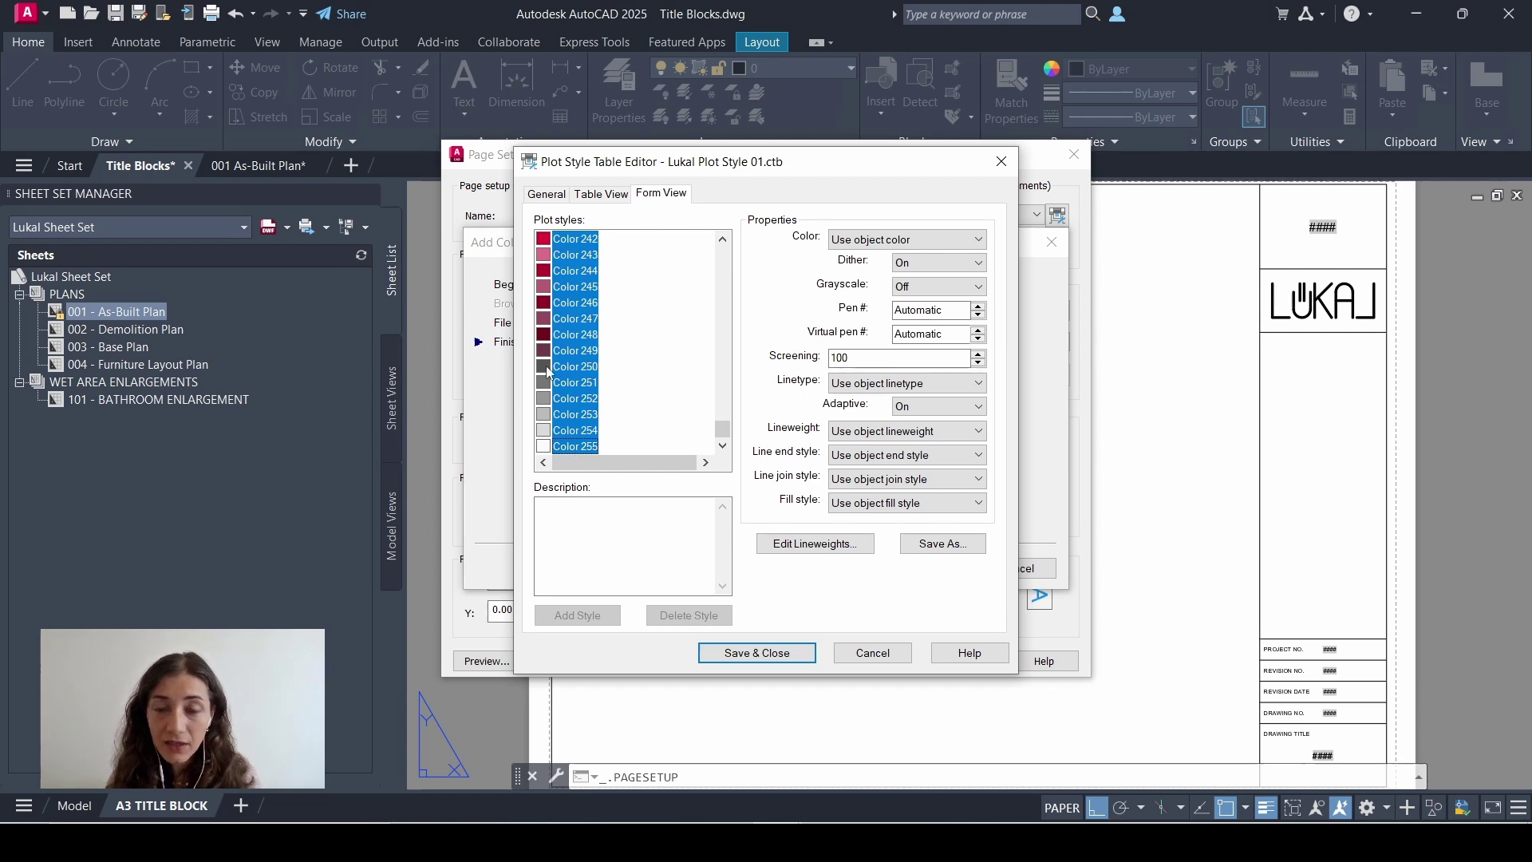
{"action": "left_click", "coordinate": [872, 241]}
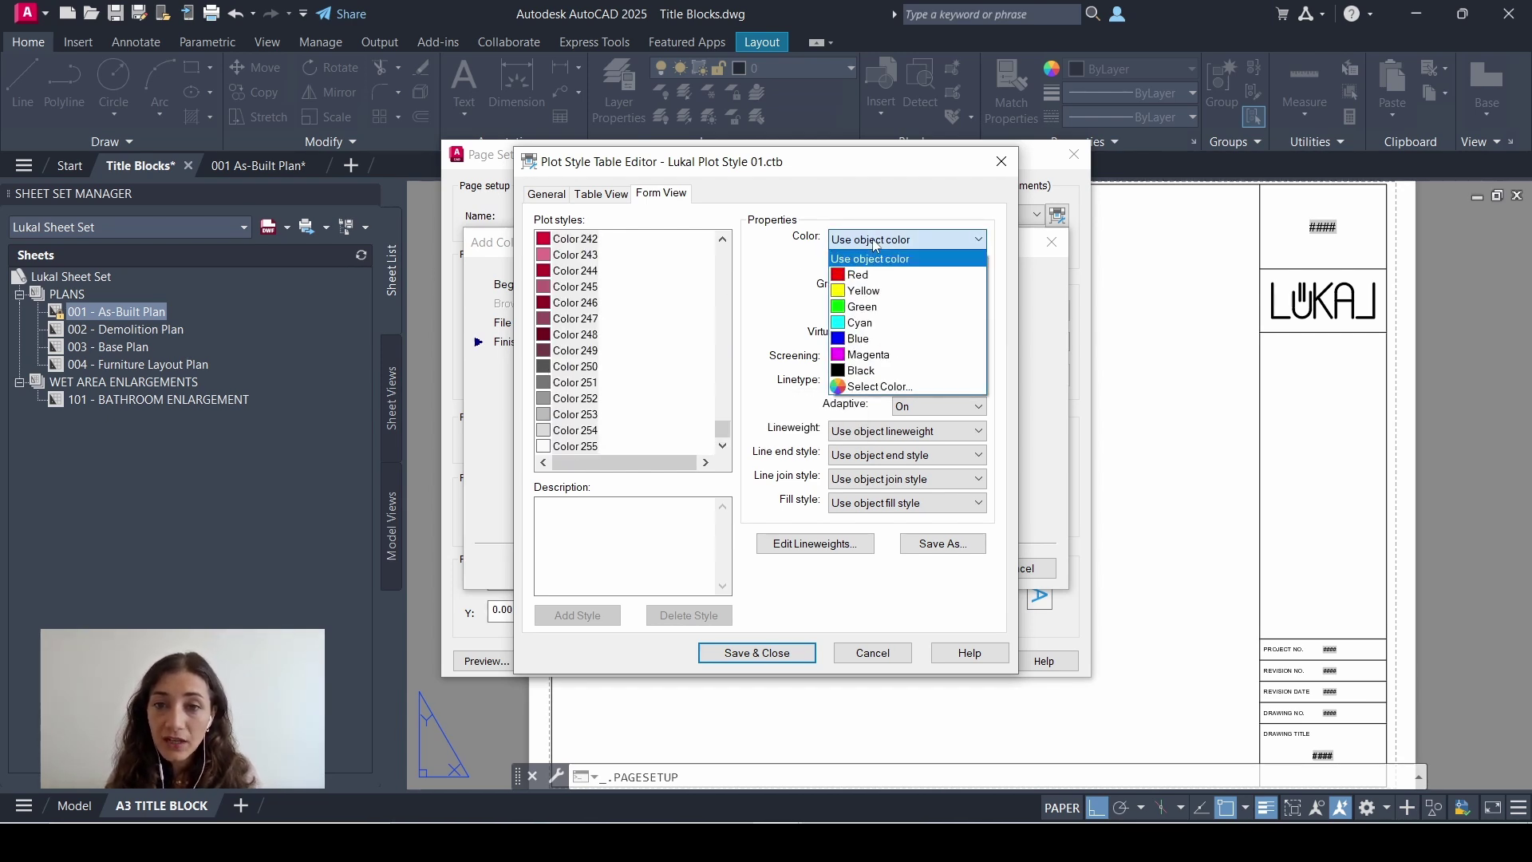
{"action": "left_click", "coordinate": [867, 372]}
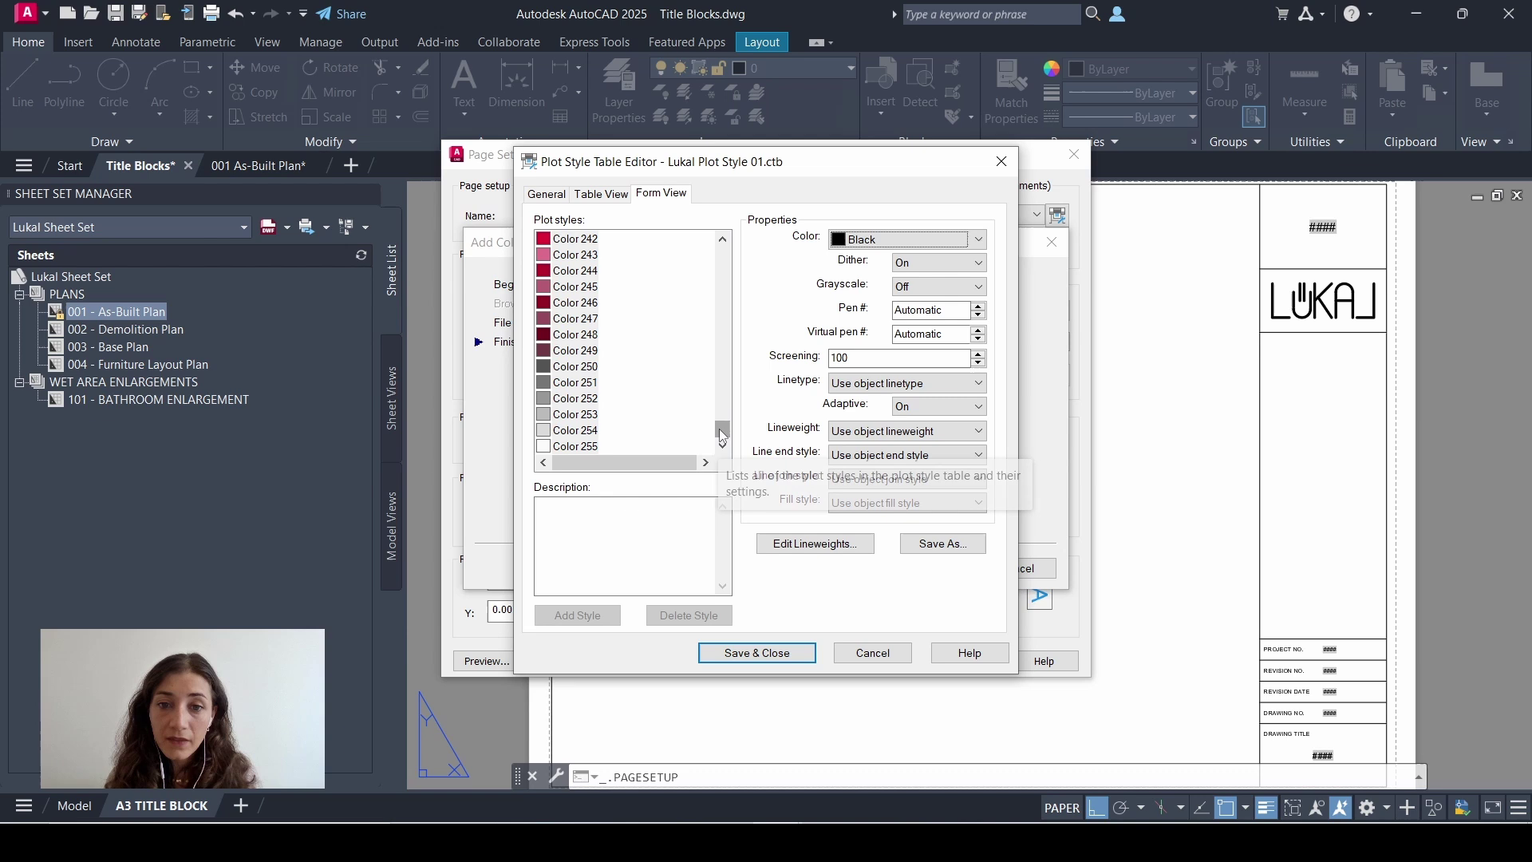
{"action": "scroll", "coordinate": [574, 279], "scroll_direction": "up", "scroll_amount": 20}
- Set Colors 3 to 7 to Use object color
{"action": "left_click", "coordinate": [567, 273]}
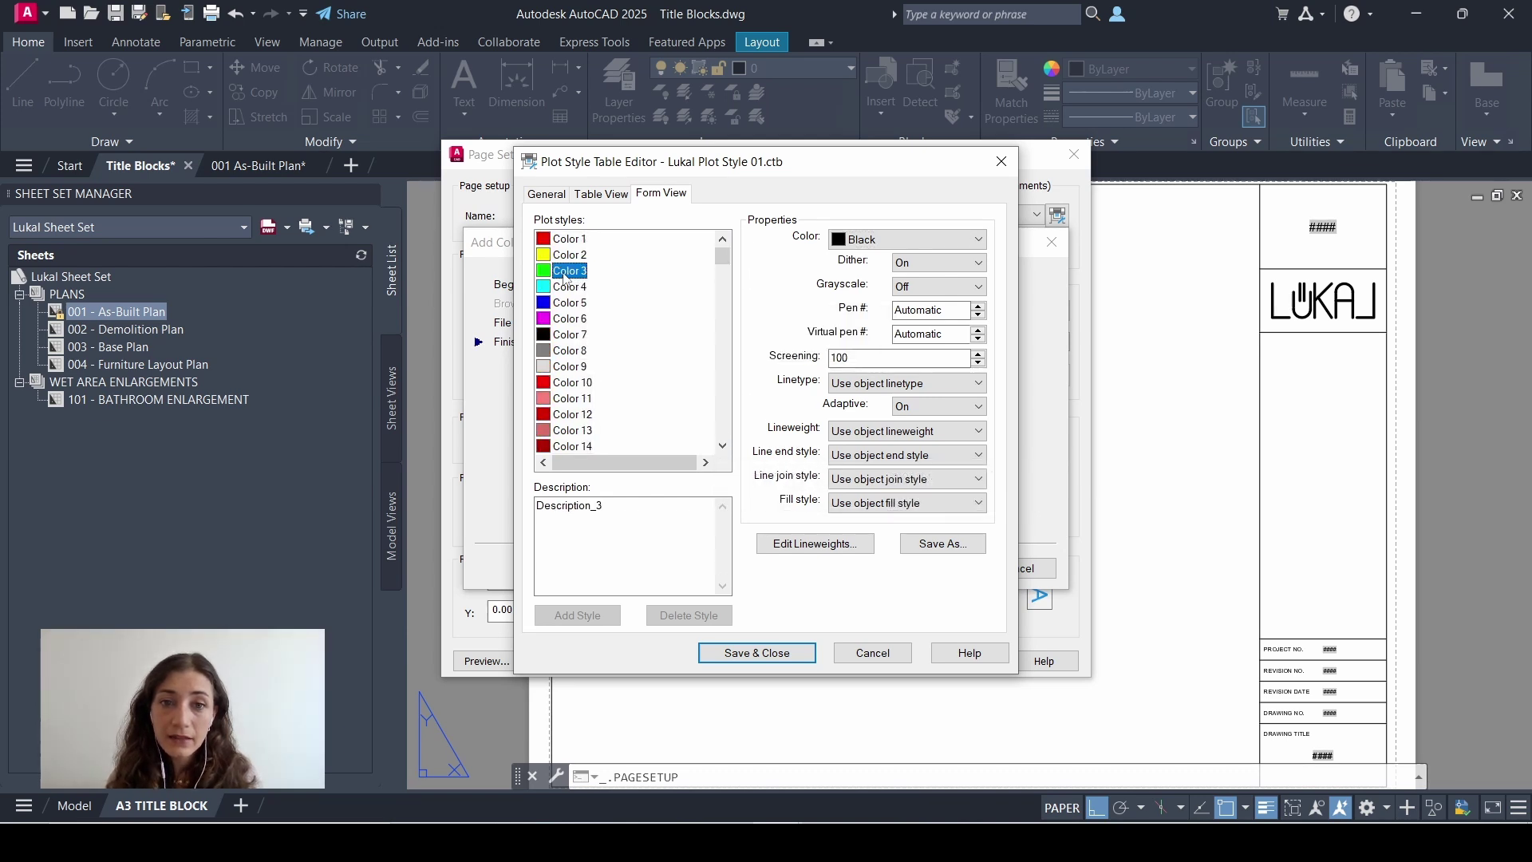
{"action": "left_click", "coordinate": [570, 333], "text": "shift"}
{"action": "left_click", "coordinate": [941, 242]}
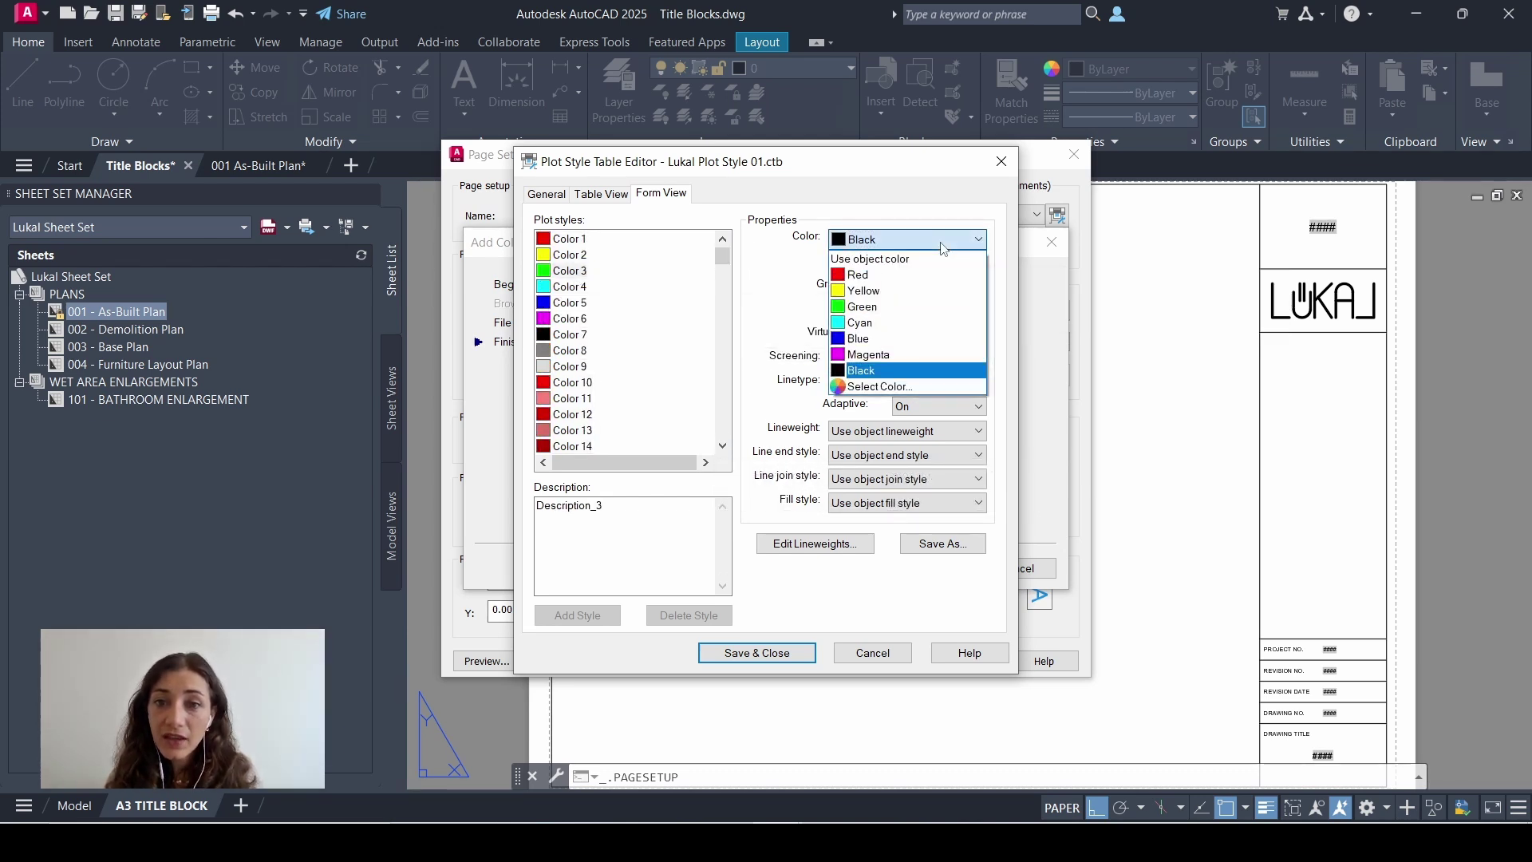
{"action": "left_click", "coordinate": [896, 259]}
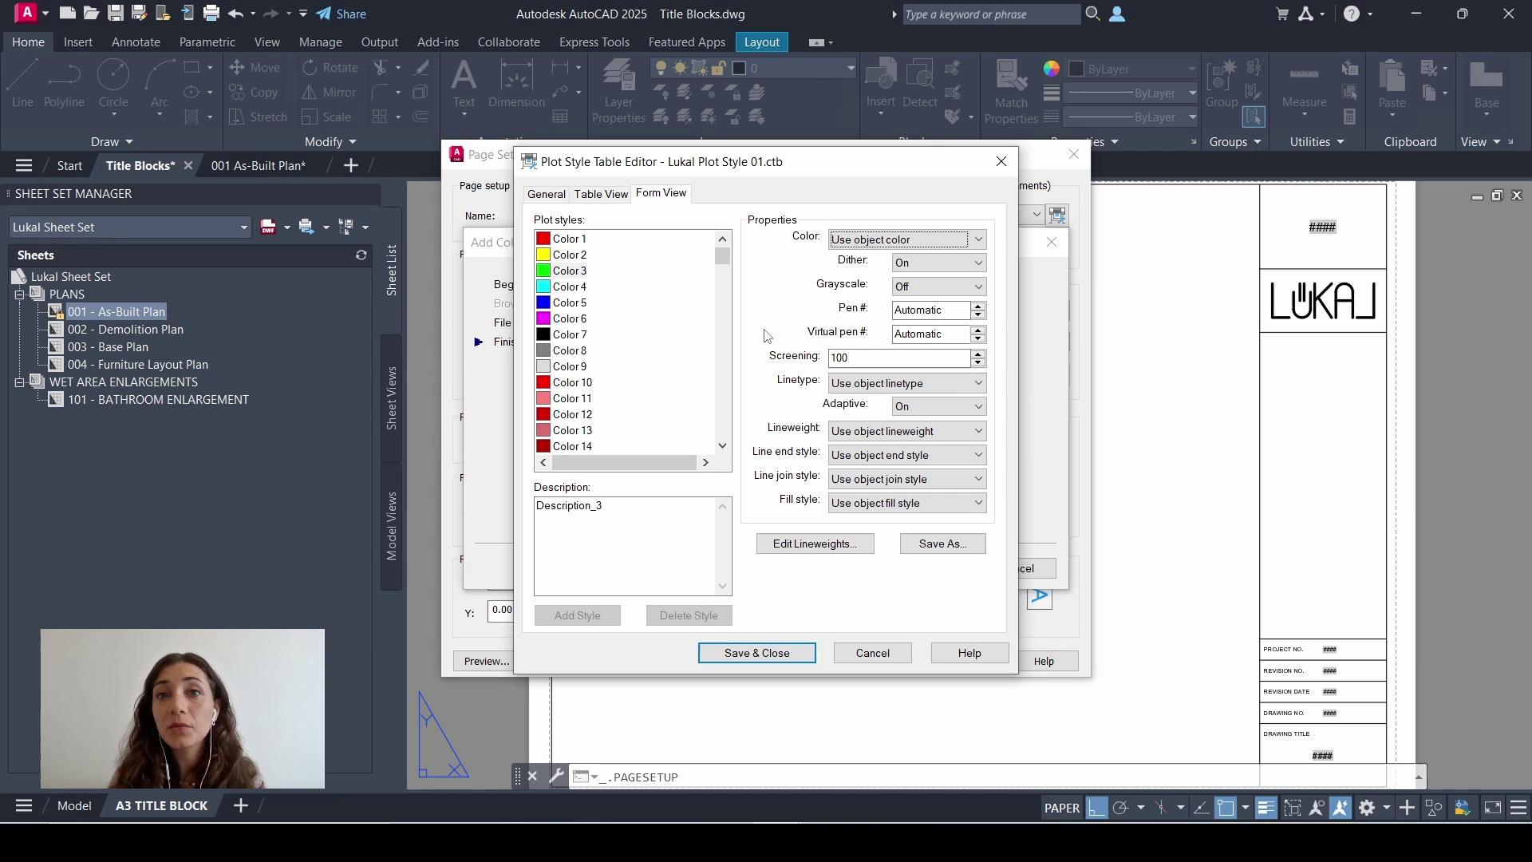
- Save Lukal Plot Style 01 and accept the Lukal Page Setup 01 settings
{"action": "left_click", "coordinate": [757, 652]}
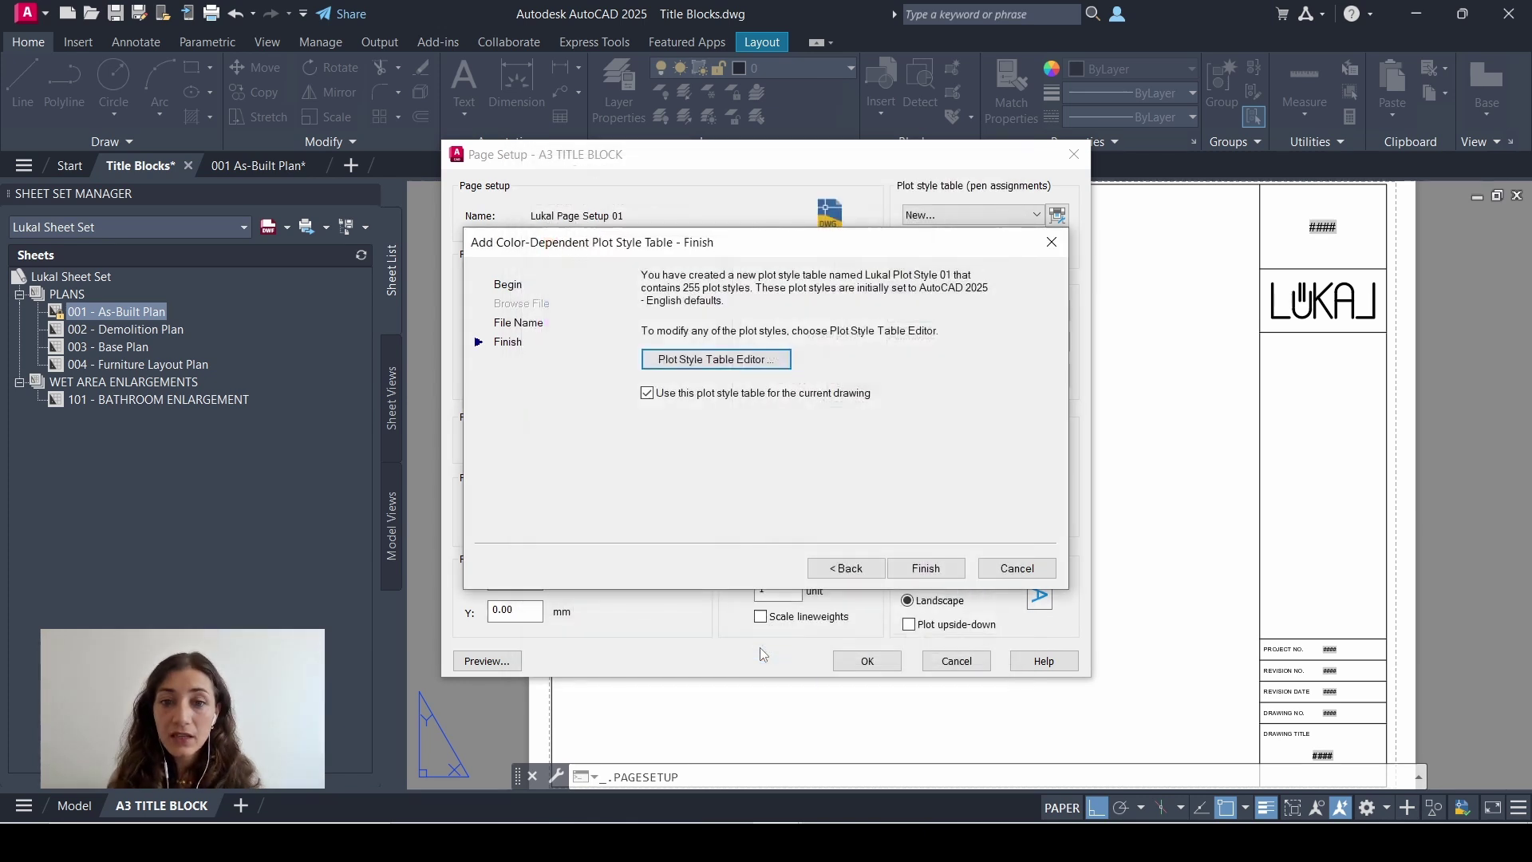
{"action": "left_click", "coordinate": [927, 570]}
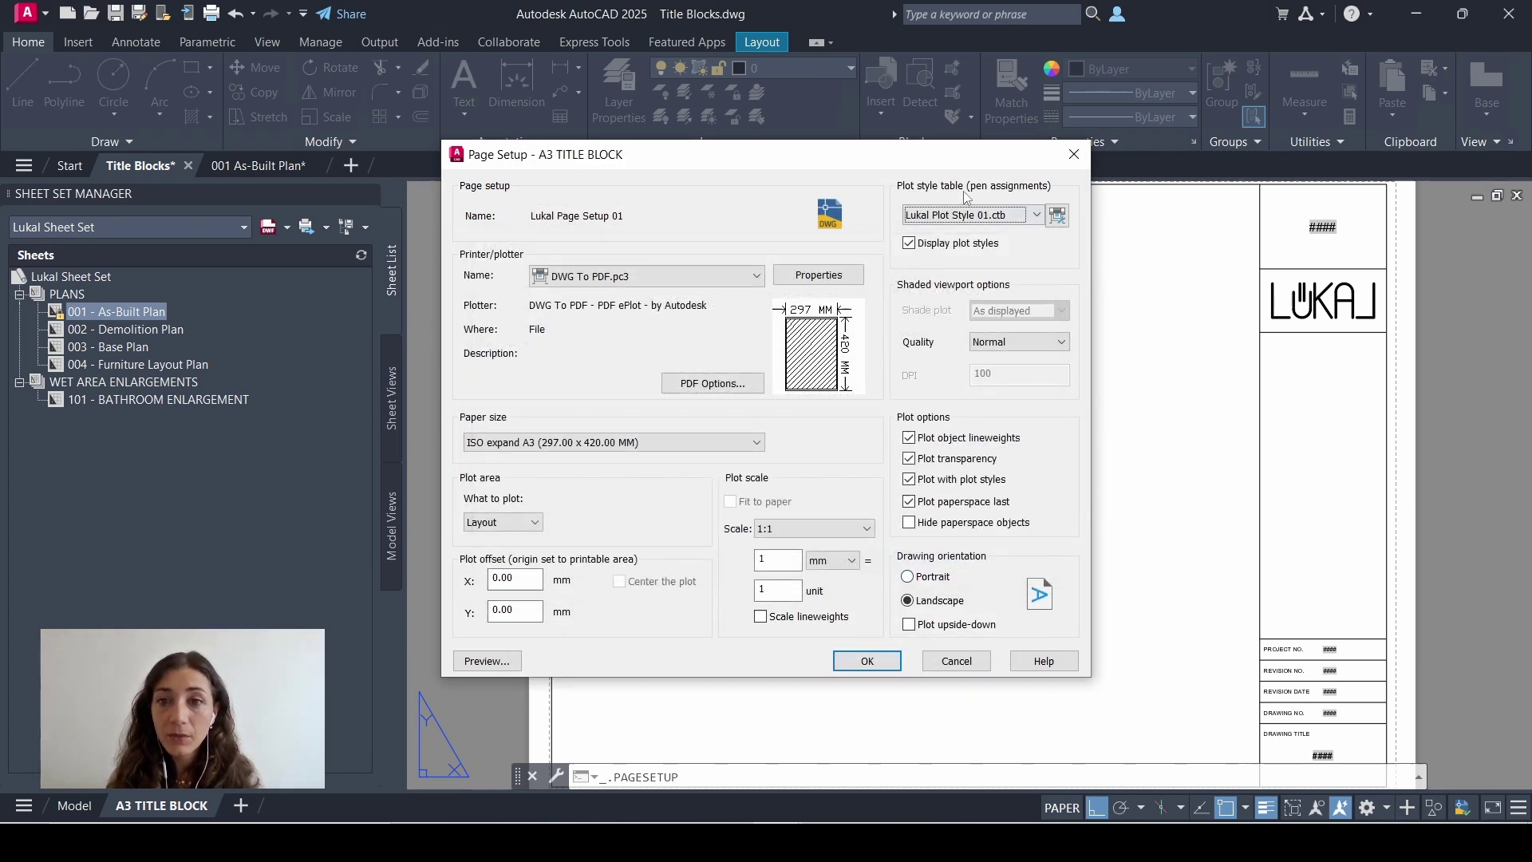
{"action": "left_click", "coordinate": [866, 662]}
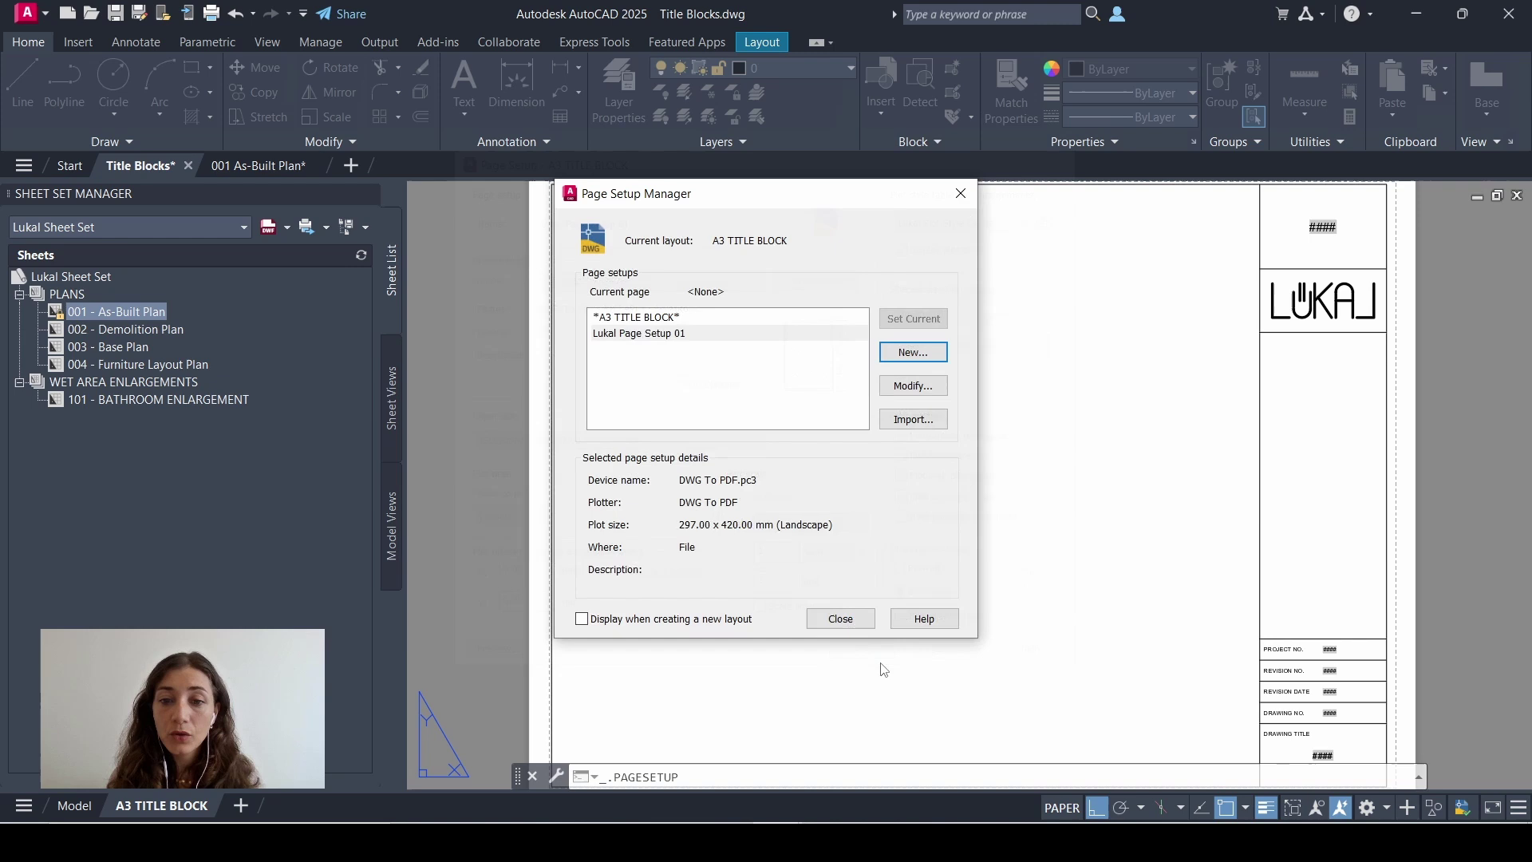
- Create page setup 'Lukal Page Setup 02' with a new plot style table 'Lukal Plot Style 02'
{"action": "left_click", "coordinate": [913, 353]}
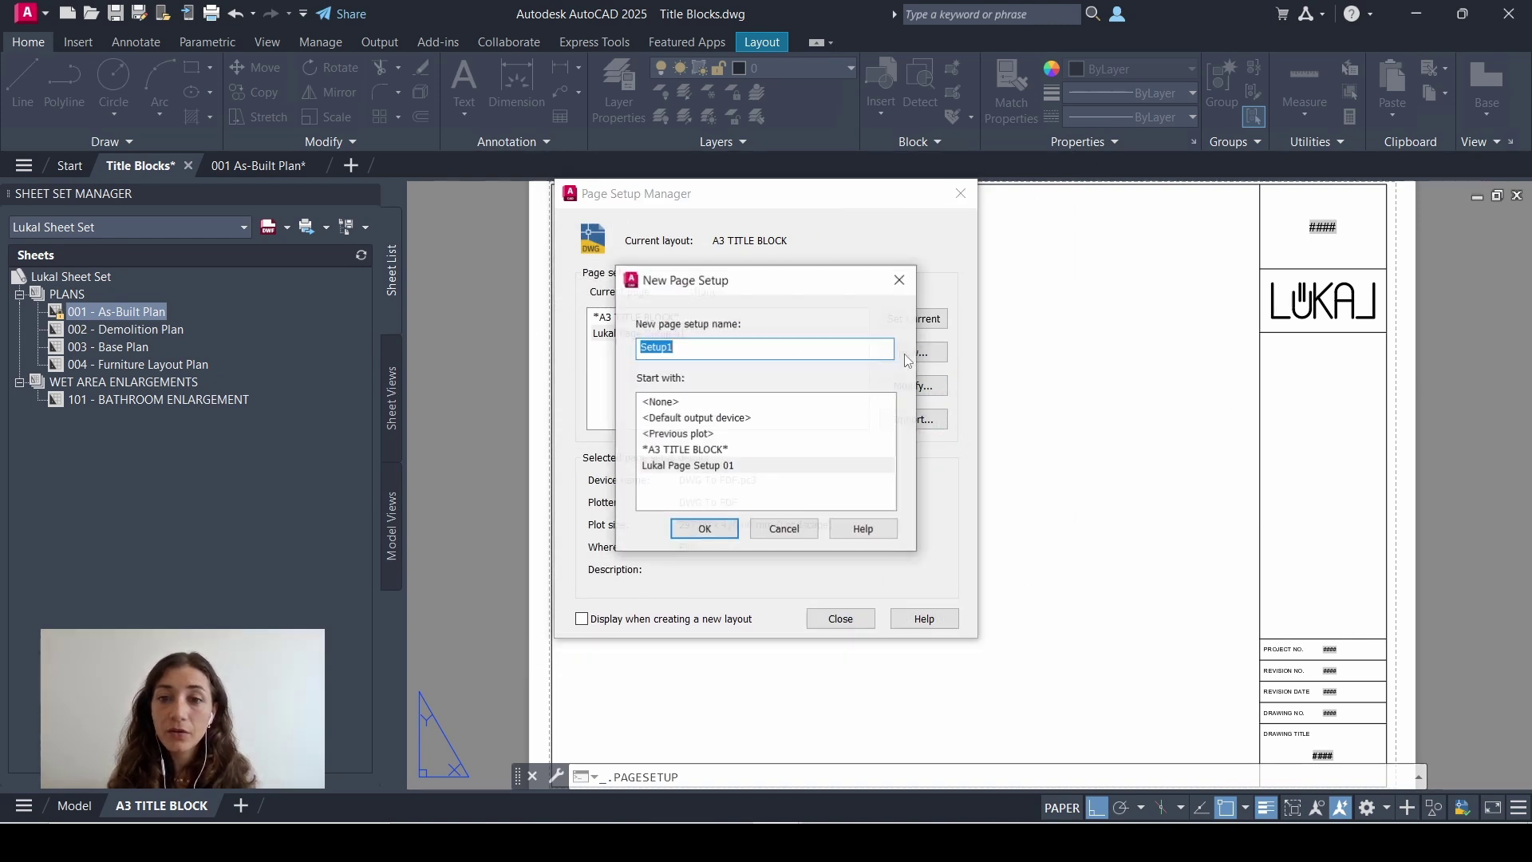
{"action": "type", "text": "Lukal Page Setu"}
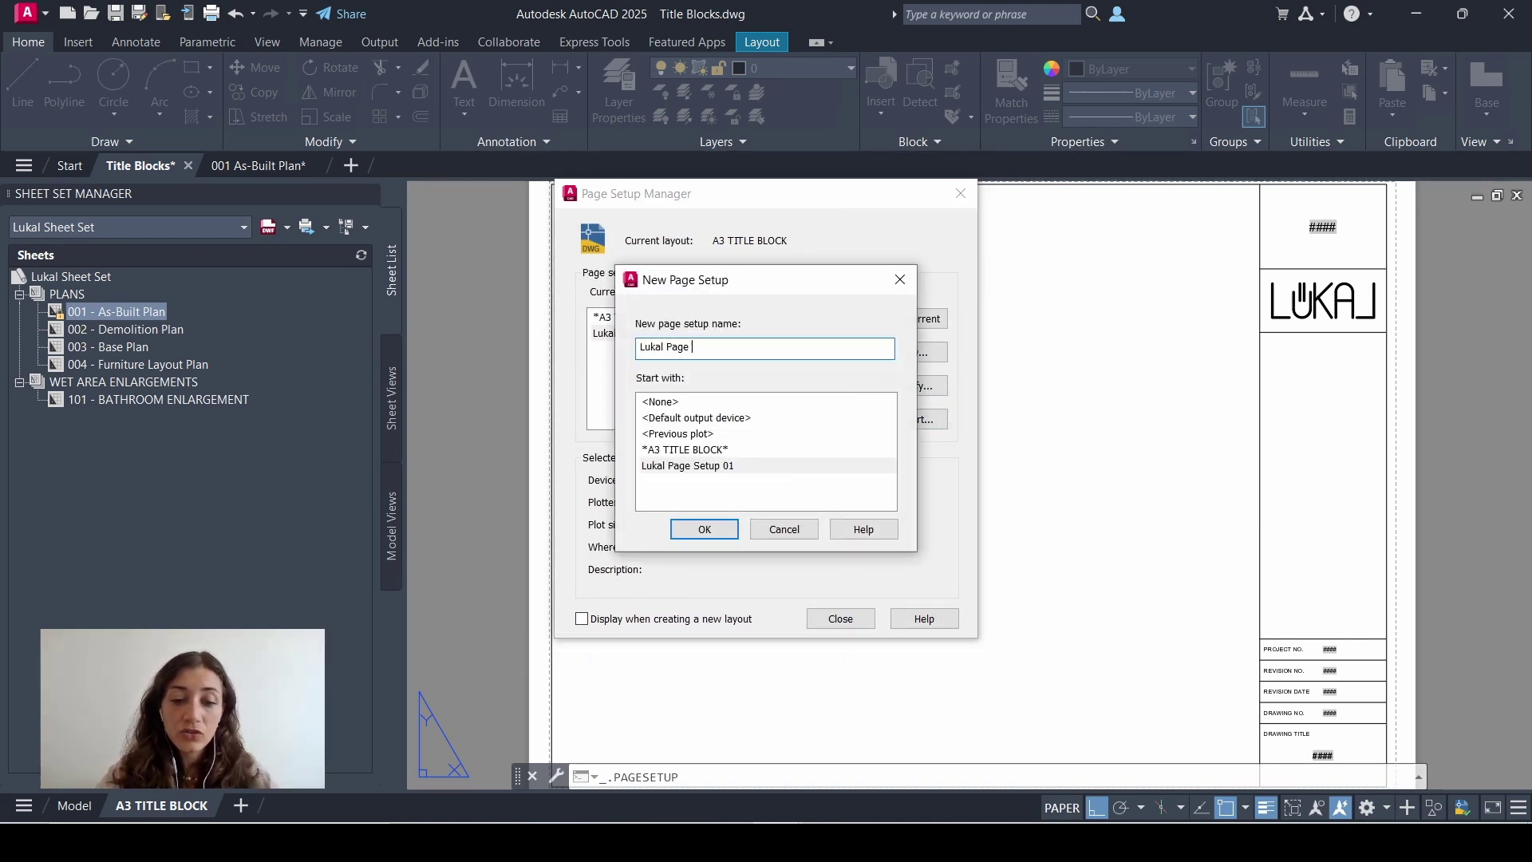
{"action": "type", "text": "p 02"}
{"action": "key", "text": "Return"}
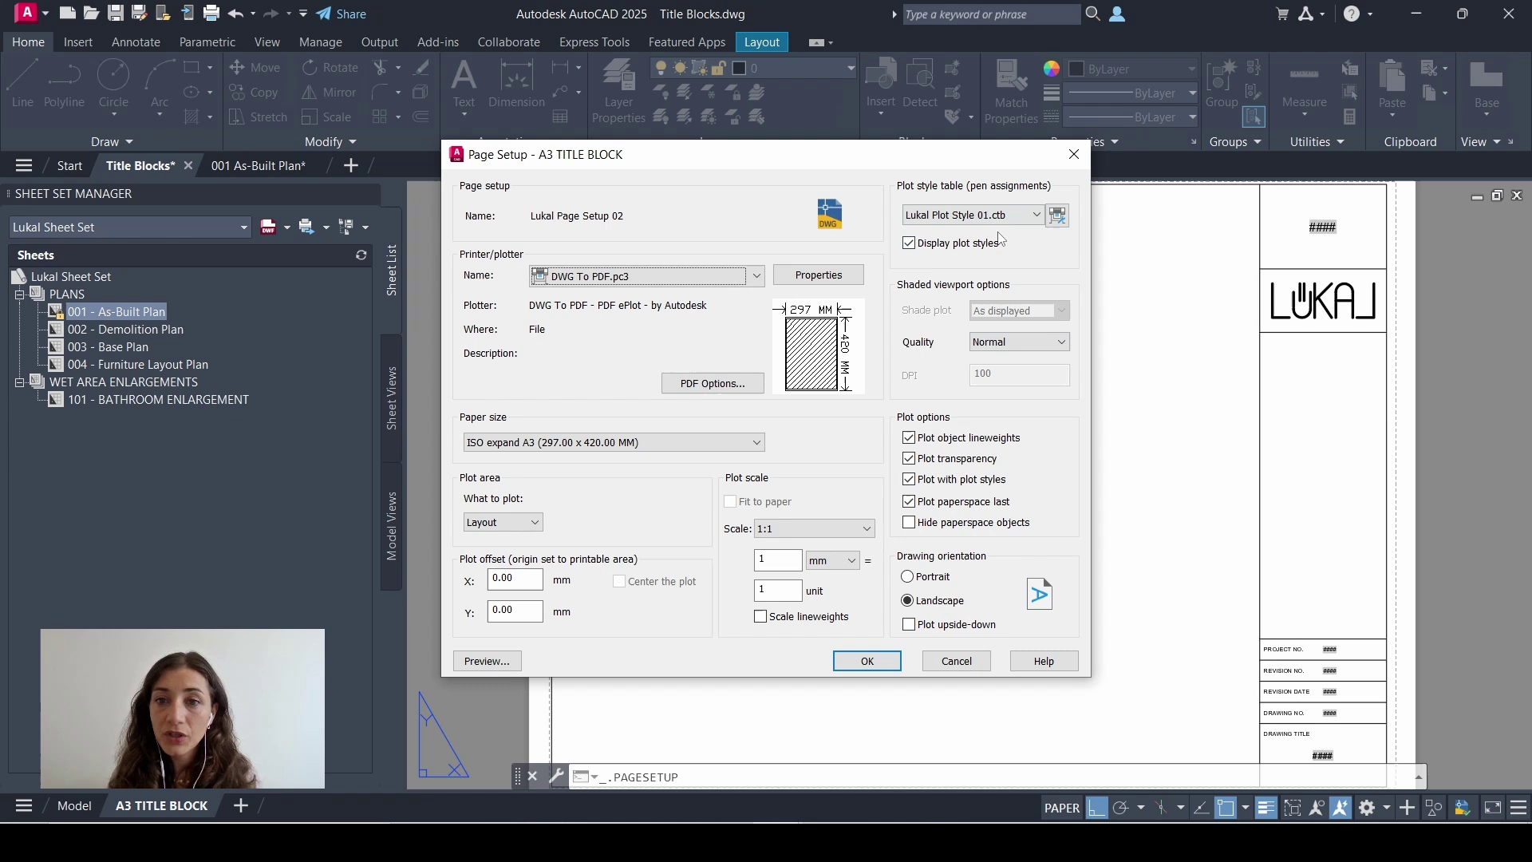
{"action": "left_click", "coordinate": [1035, 214]}
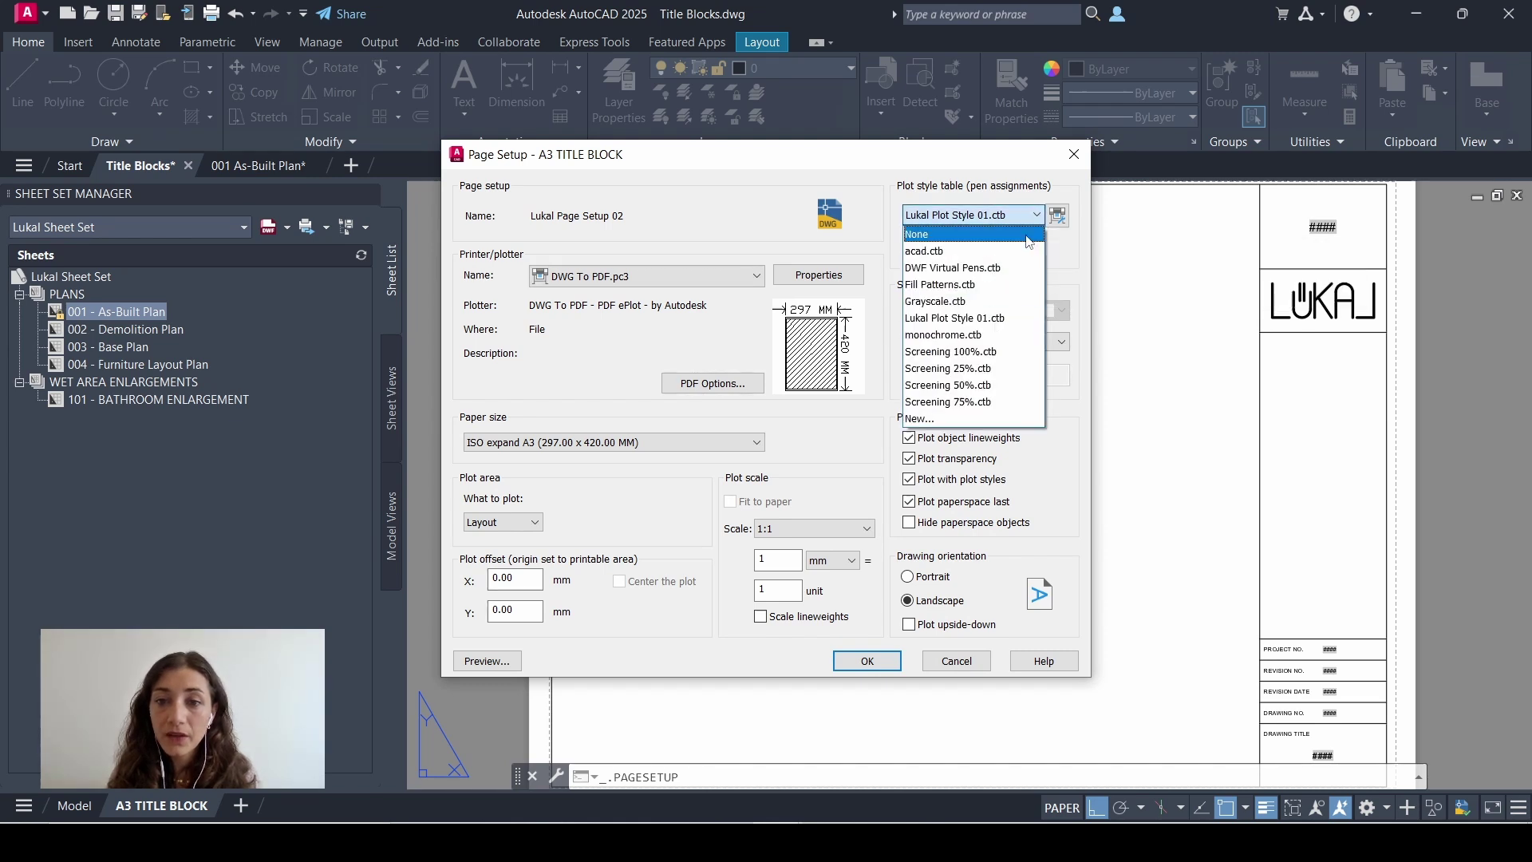
{"action": "left_click", "coordinate": [945, 434]}
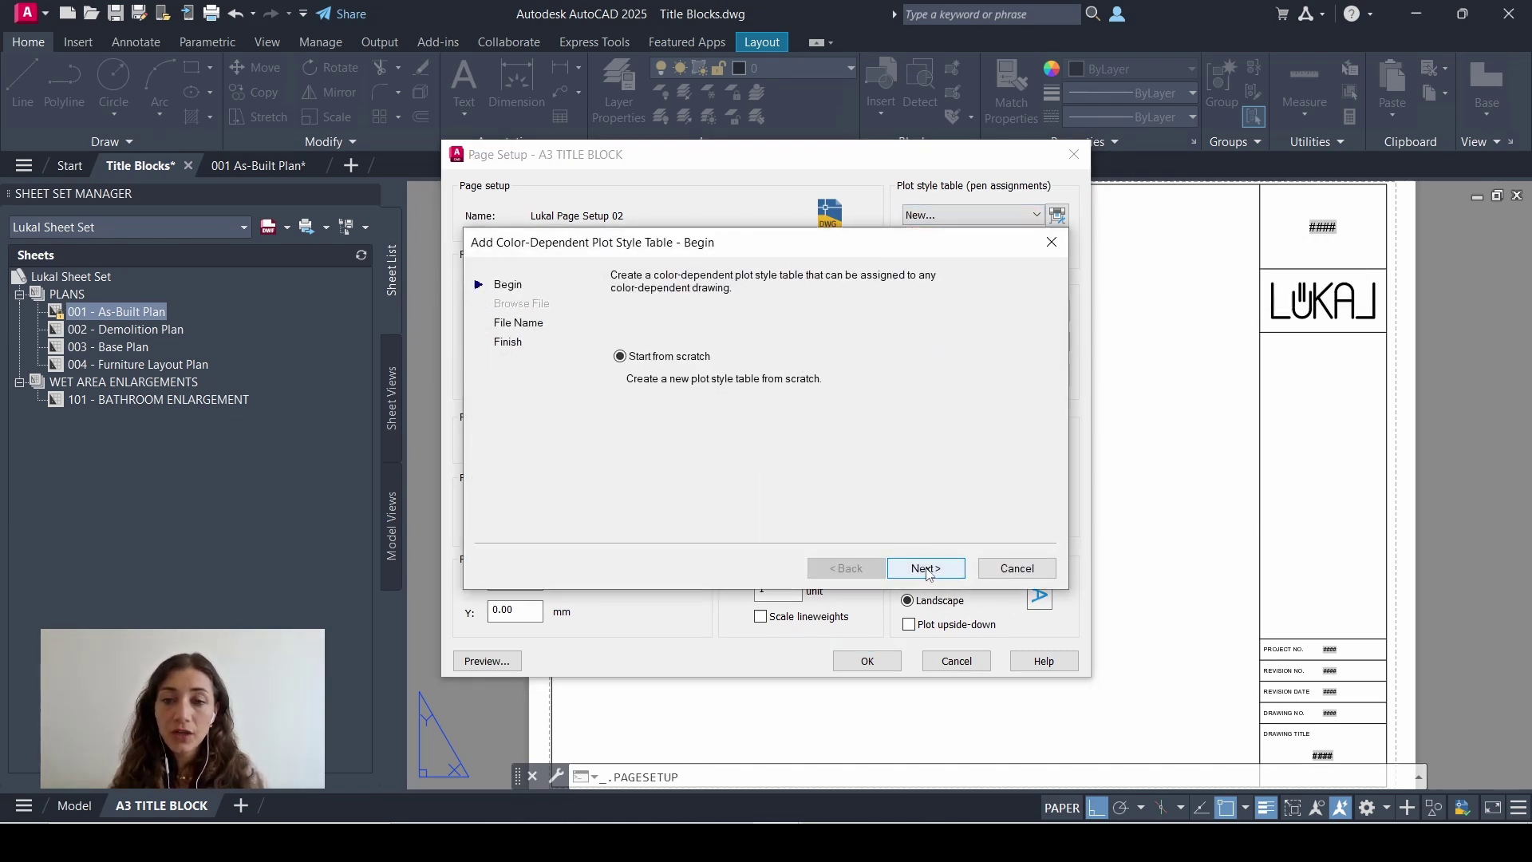
{"action": "left_click", "coordinate": [927, 569]}
{"action": "type", "text": "L"}
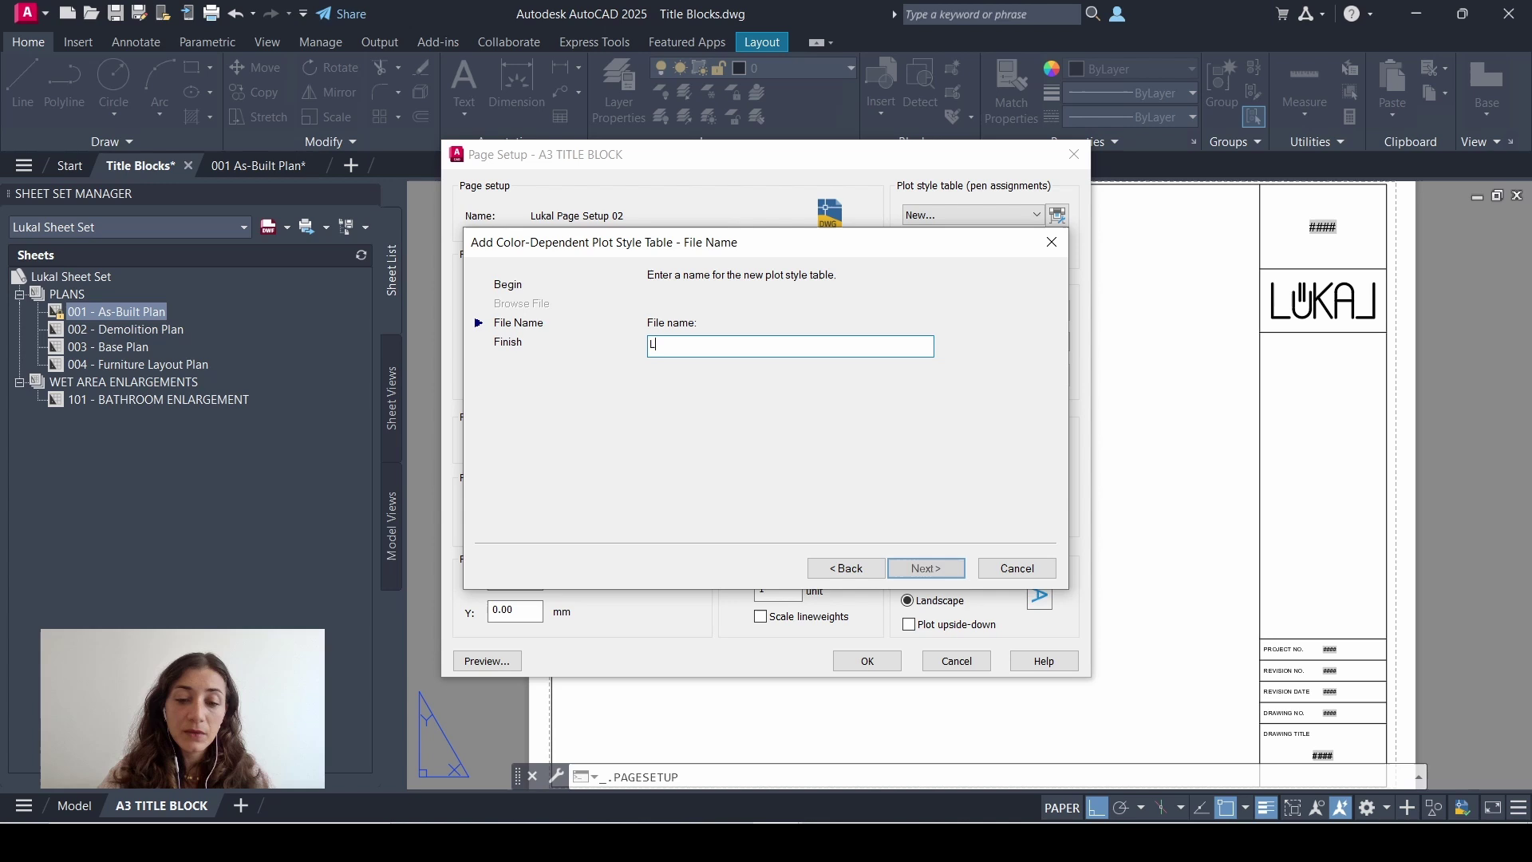
{"action": "type", "text": "ukal Plot Style "}
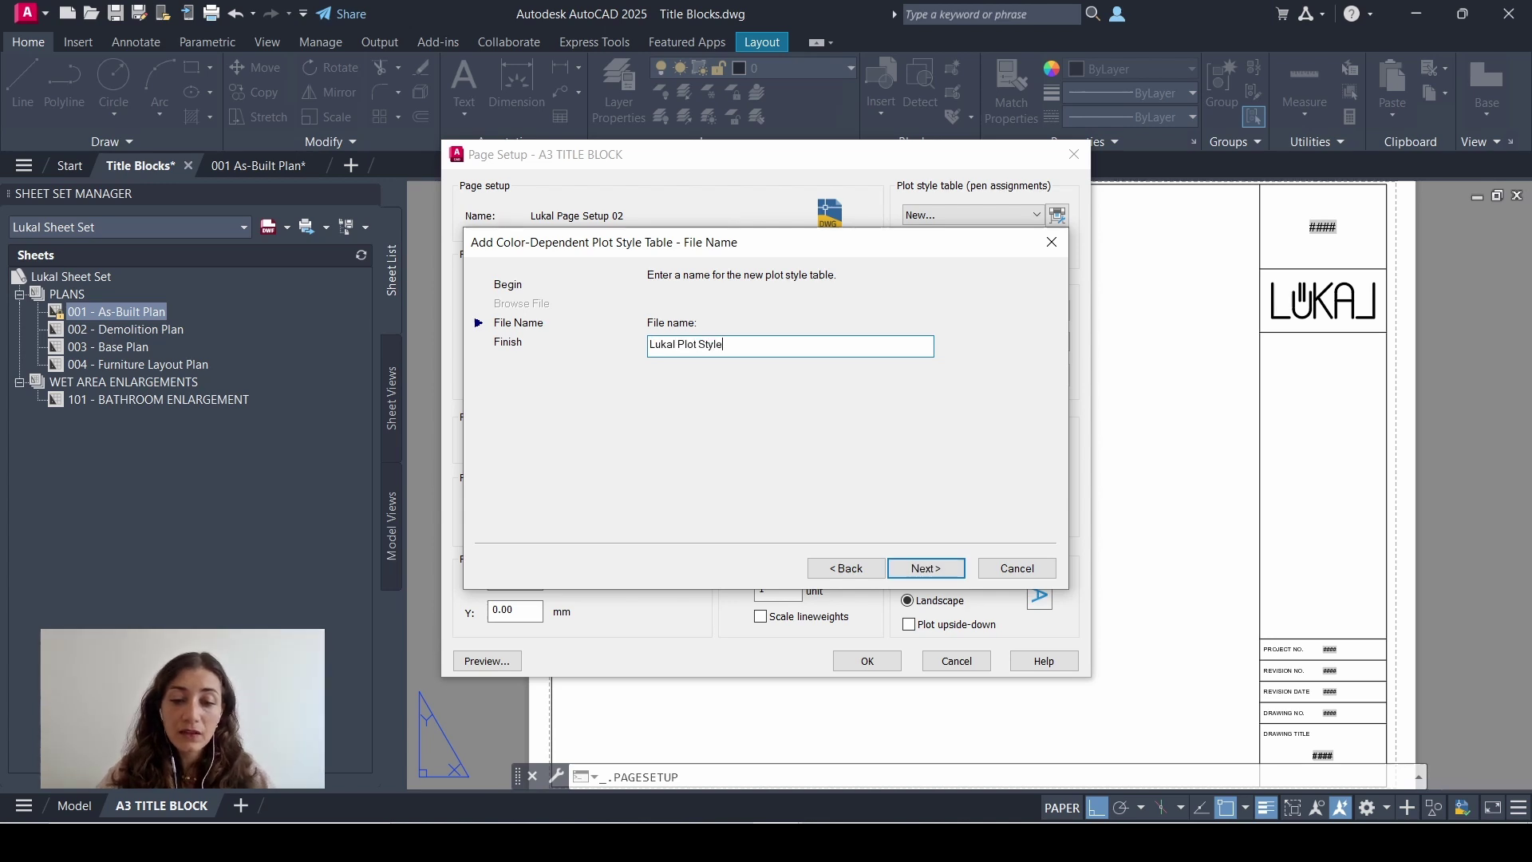
{"action": "type", "text": "02"}
{"action": "left_click", "coordinate": [927, 568]}
{"action": "left_click", "coordinate": [751, 361]}
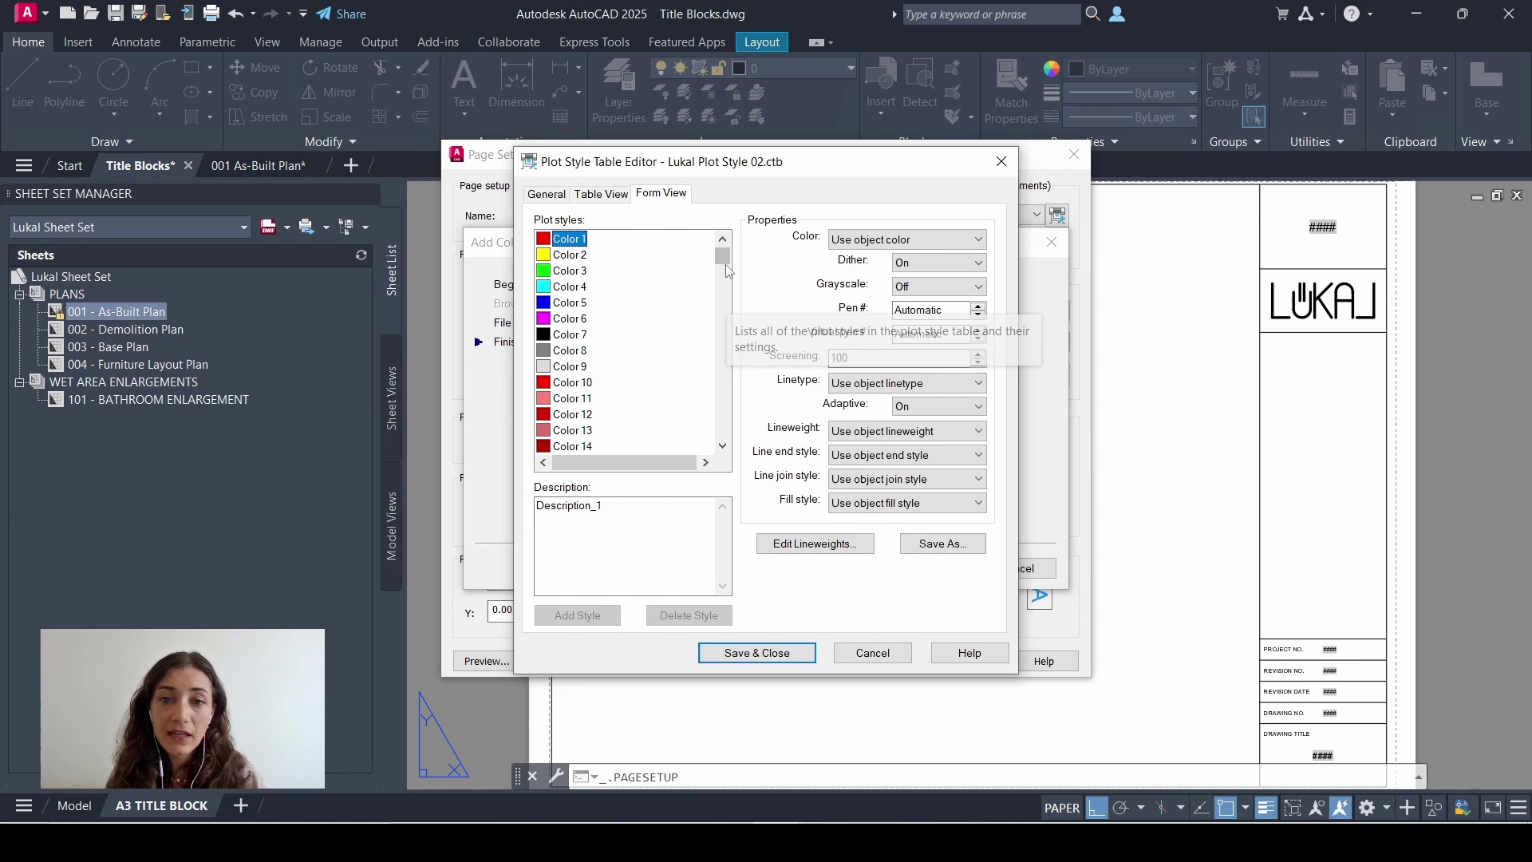
{"action": "left_click_drag", "start_coordinate": [723, 258], "coordinate": [721, 464]}
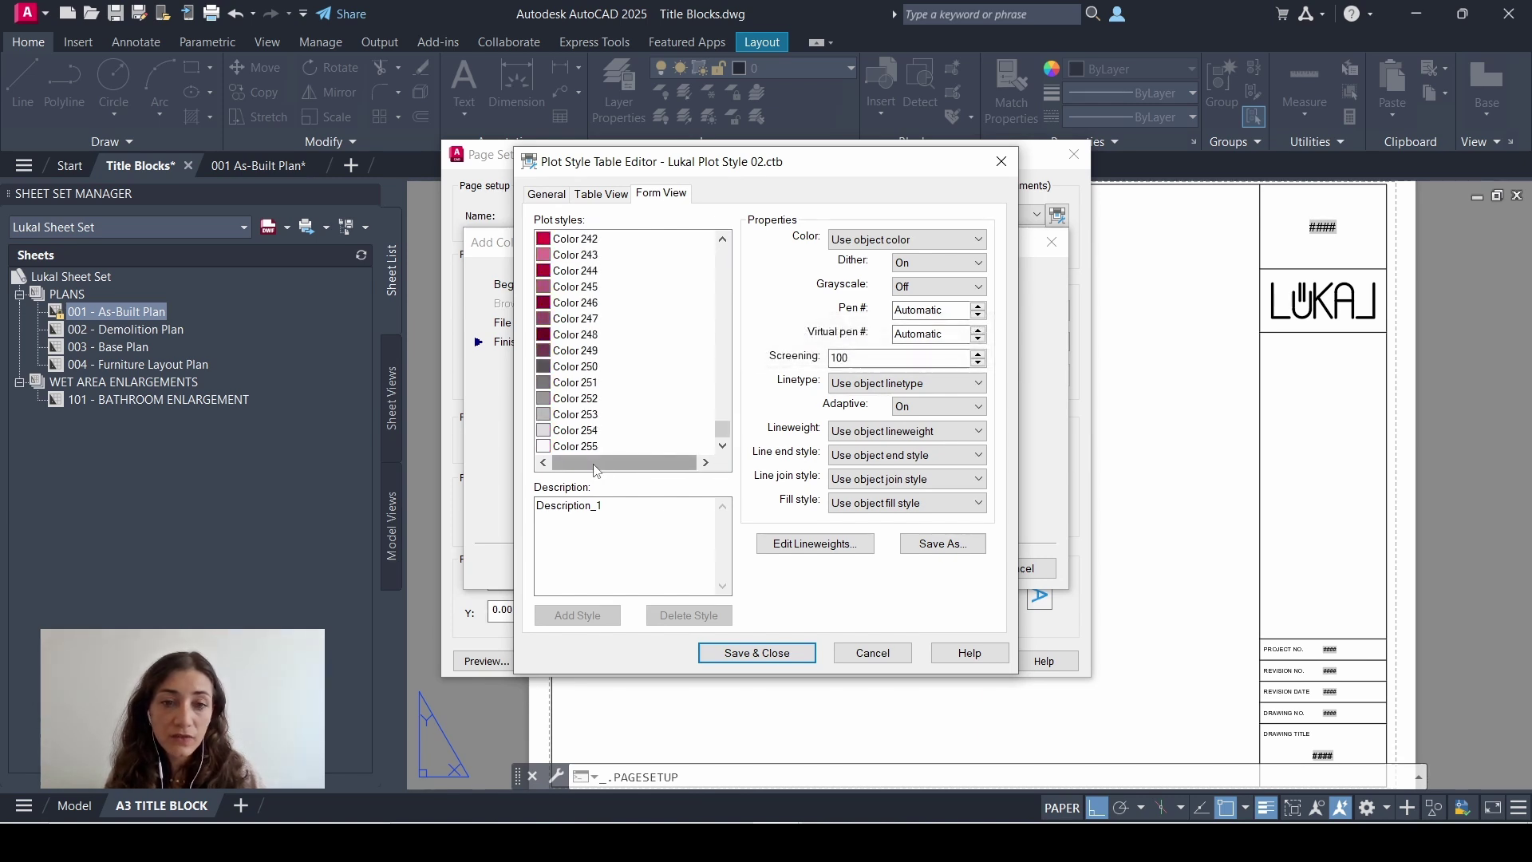
- Make all styles through Color 255 plot Black, keep Color 4 in object color, and save
{"action": "left_click", "coordinate": [575, 448], "text": "shift"}
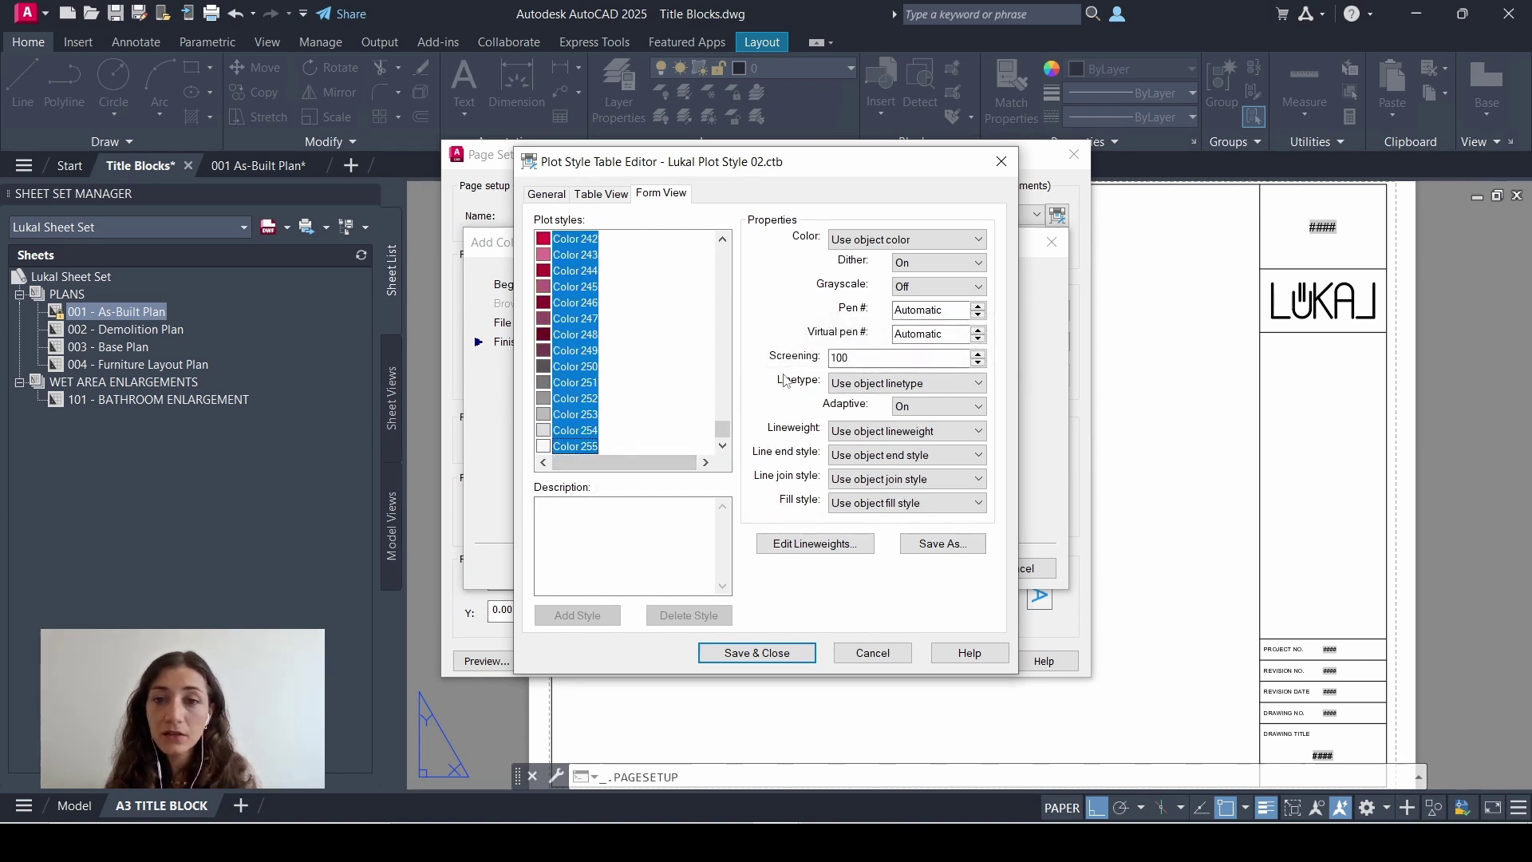
{"action": "left_click", "coordinate": [861, 239]}
{"action": "left_click", "coordinate": [845, 363]}
{"action": "scroll", "coordinate": [623, 347], "scroll_direction": "up", "scroll_amount": 20}
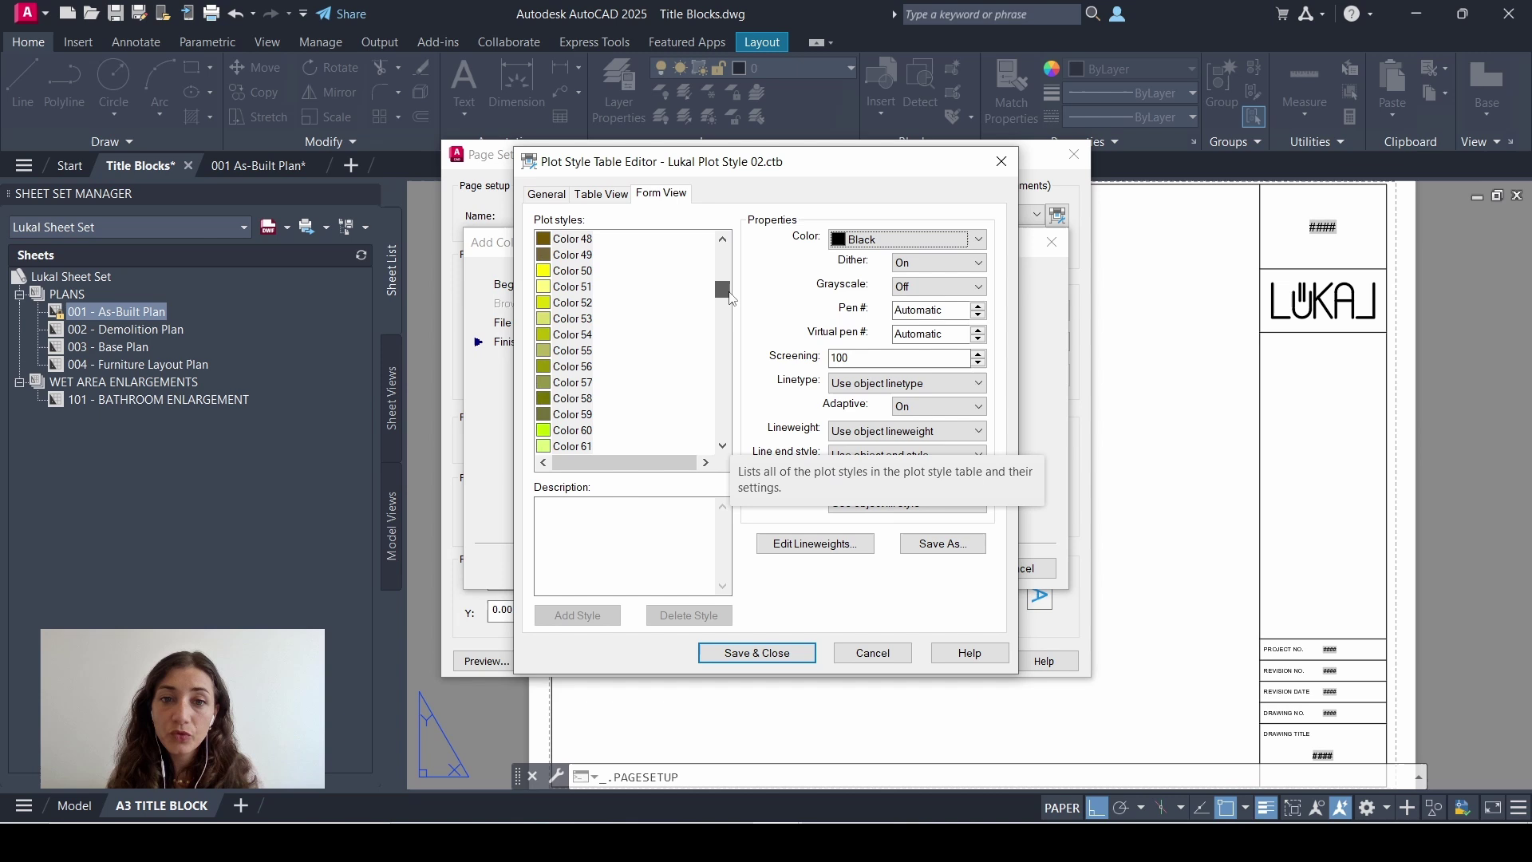
{"action": "left_click", "coordinate": [568, 288]}
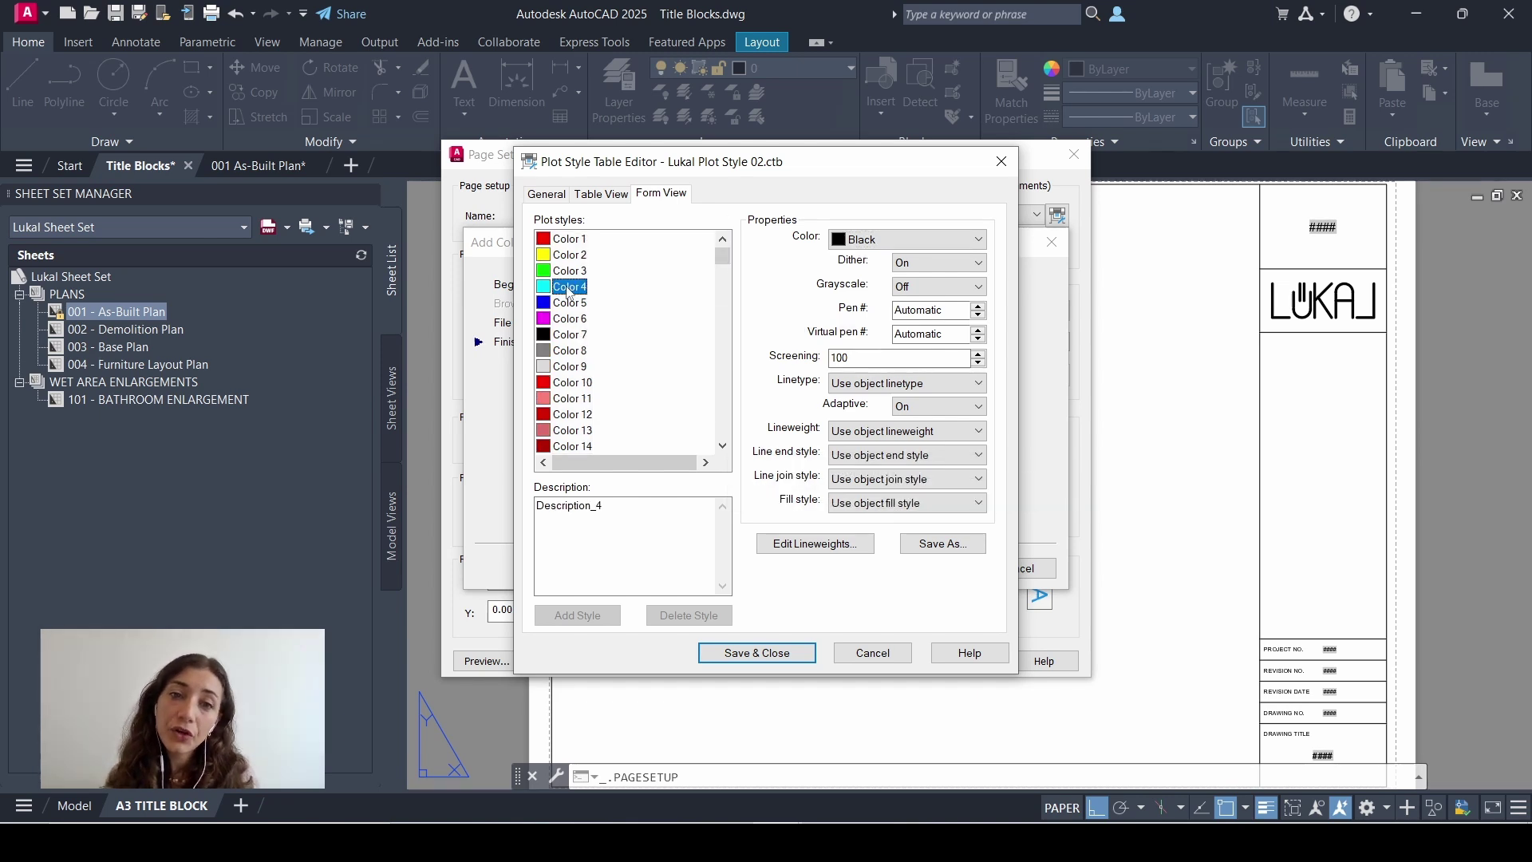
{"action": "left_click", "coordinate": [908, 239]}
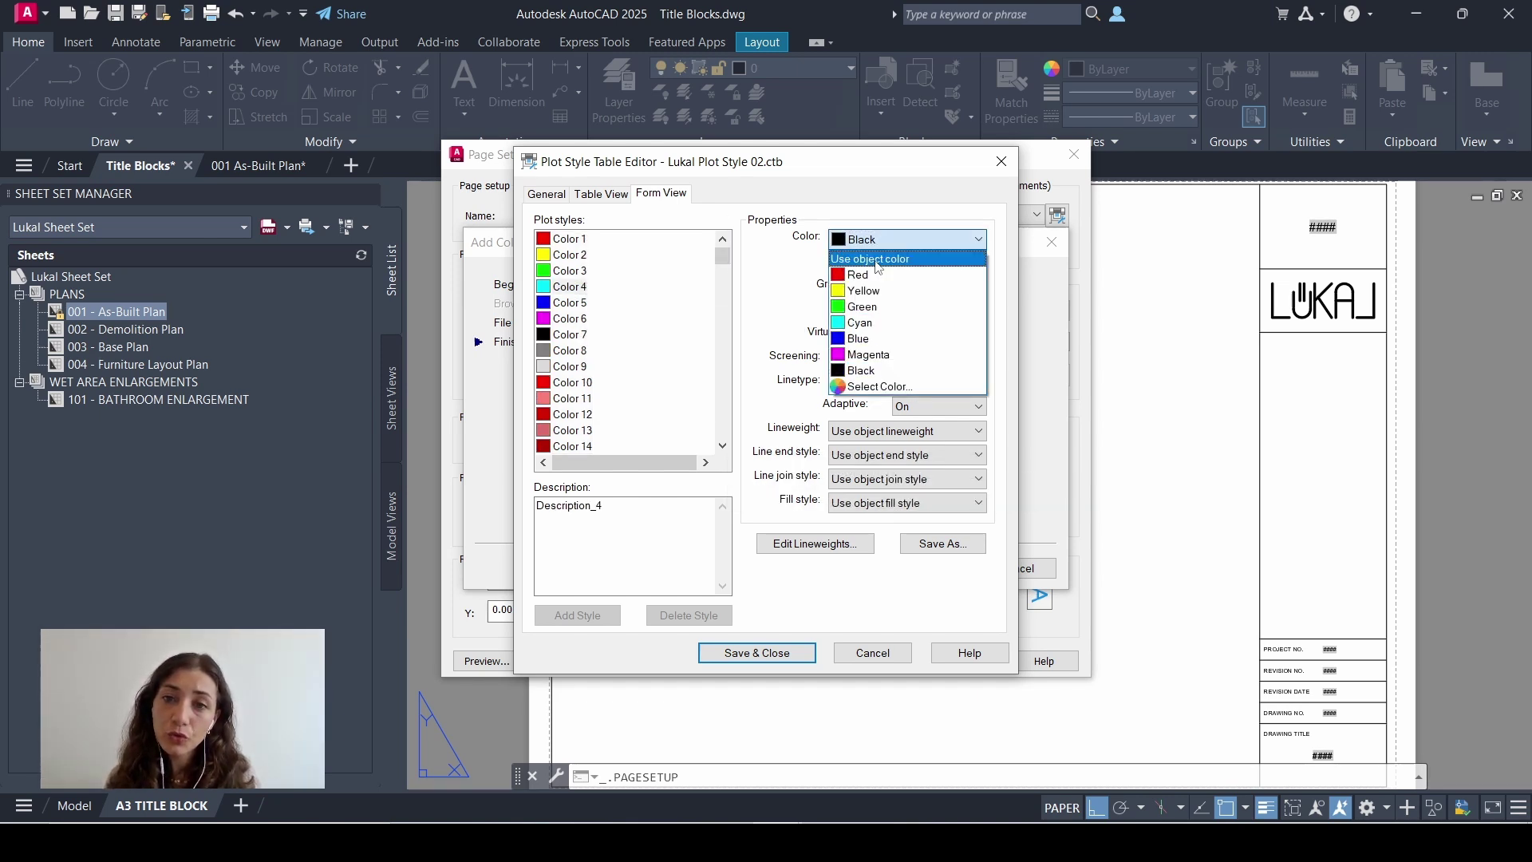
{"action": "left_click", "coordinate": [876, 260]}
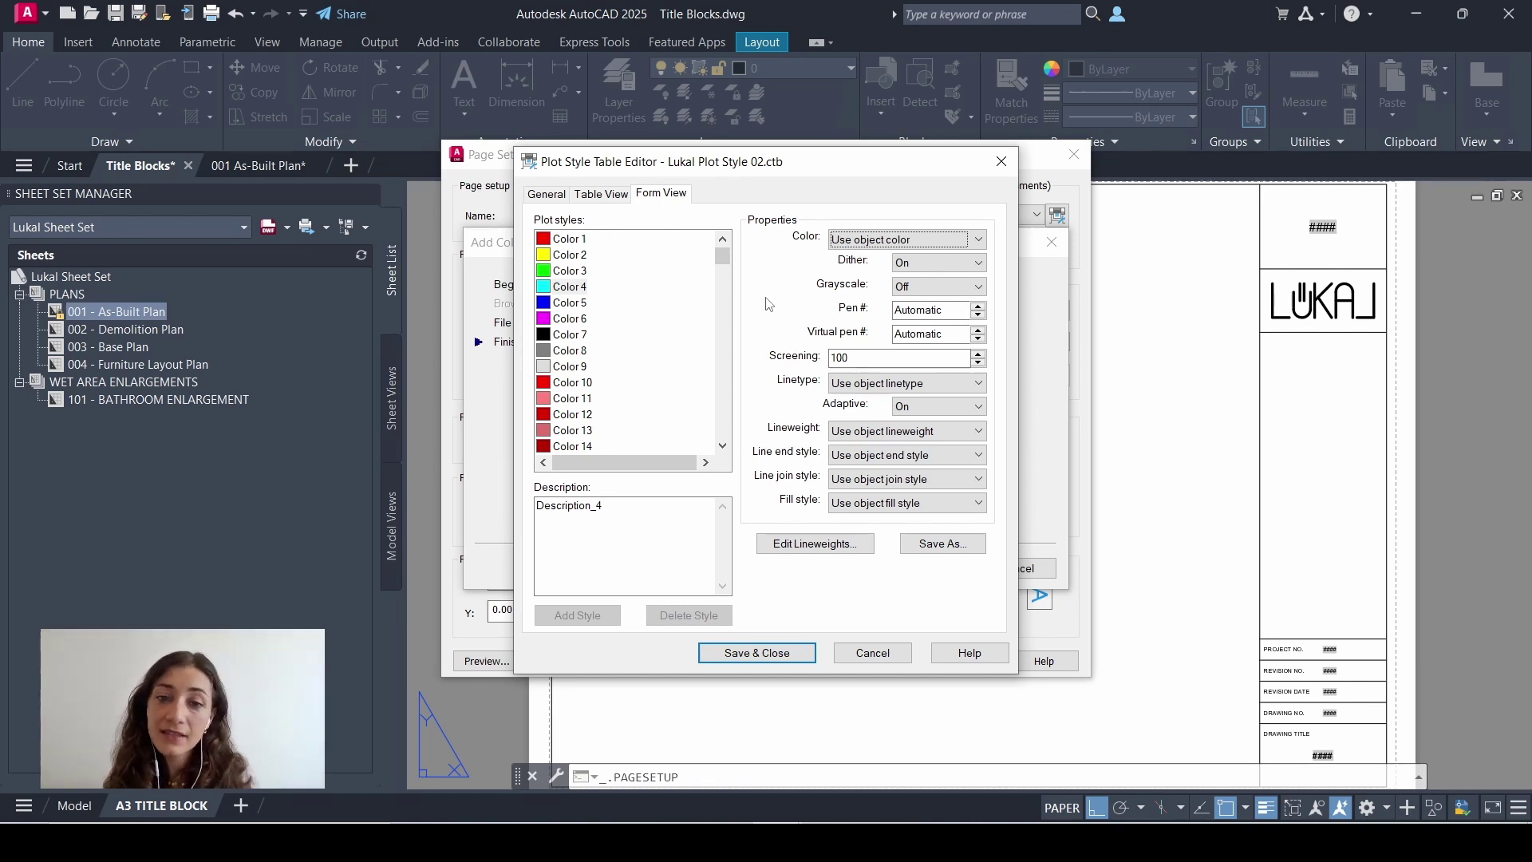
{"action": "left_click", "coordinate": [757, 653]}
- Finish the table wizard, close both page setup dialogs, and save Title Blocks.dwg
{"action": "left_click", "coordinate": [925, 568]}
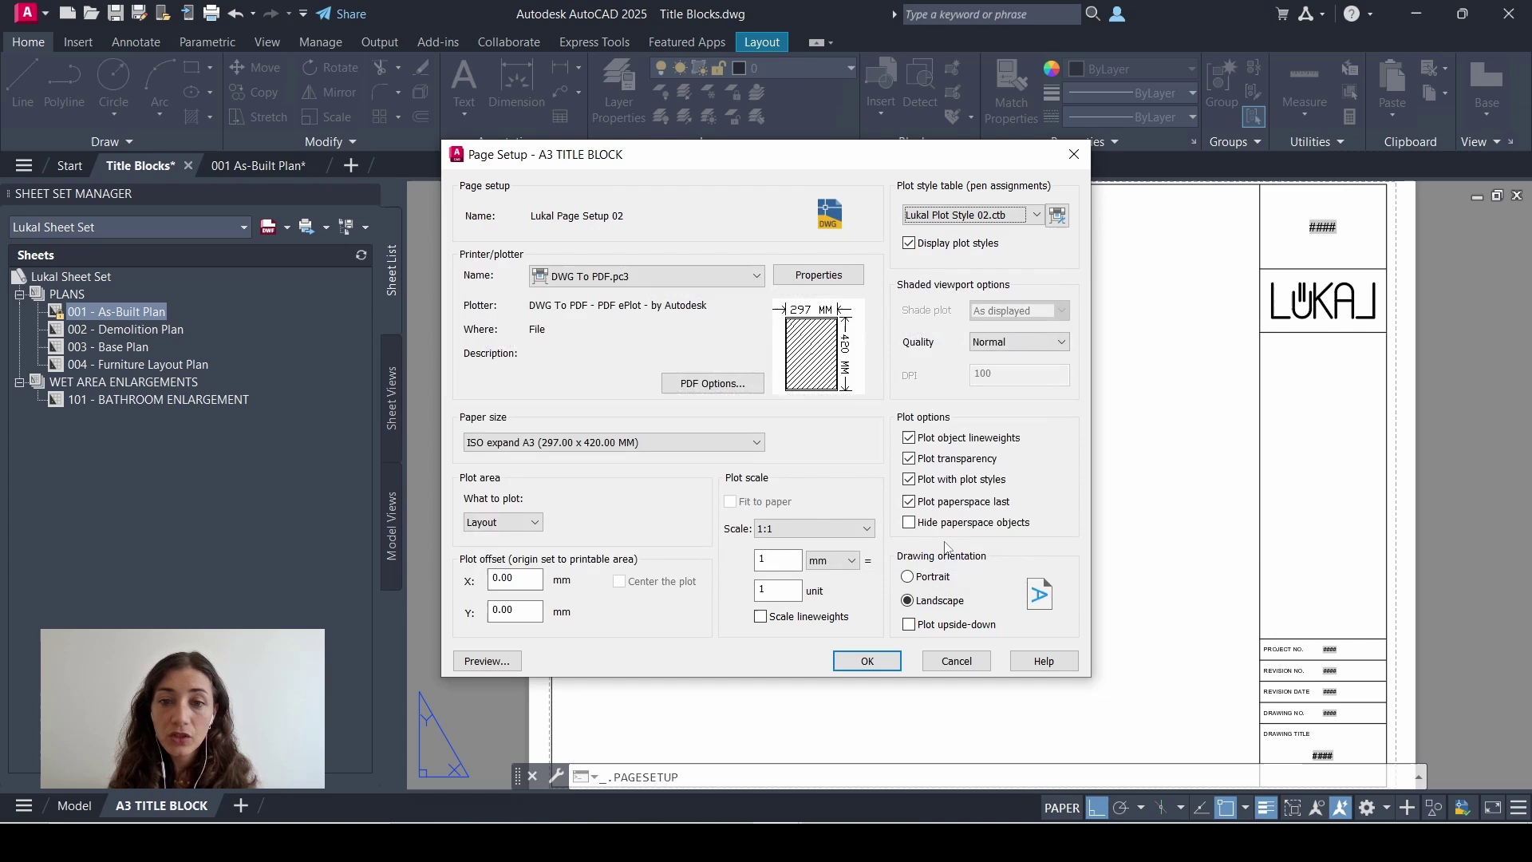
{"action": "left_click", "coordinate": [866, 662]}
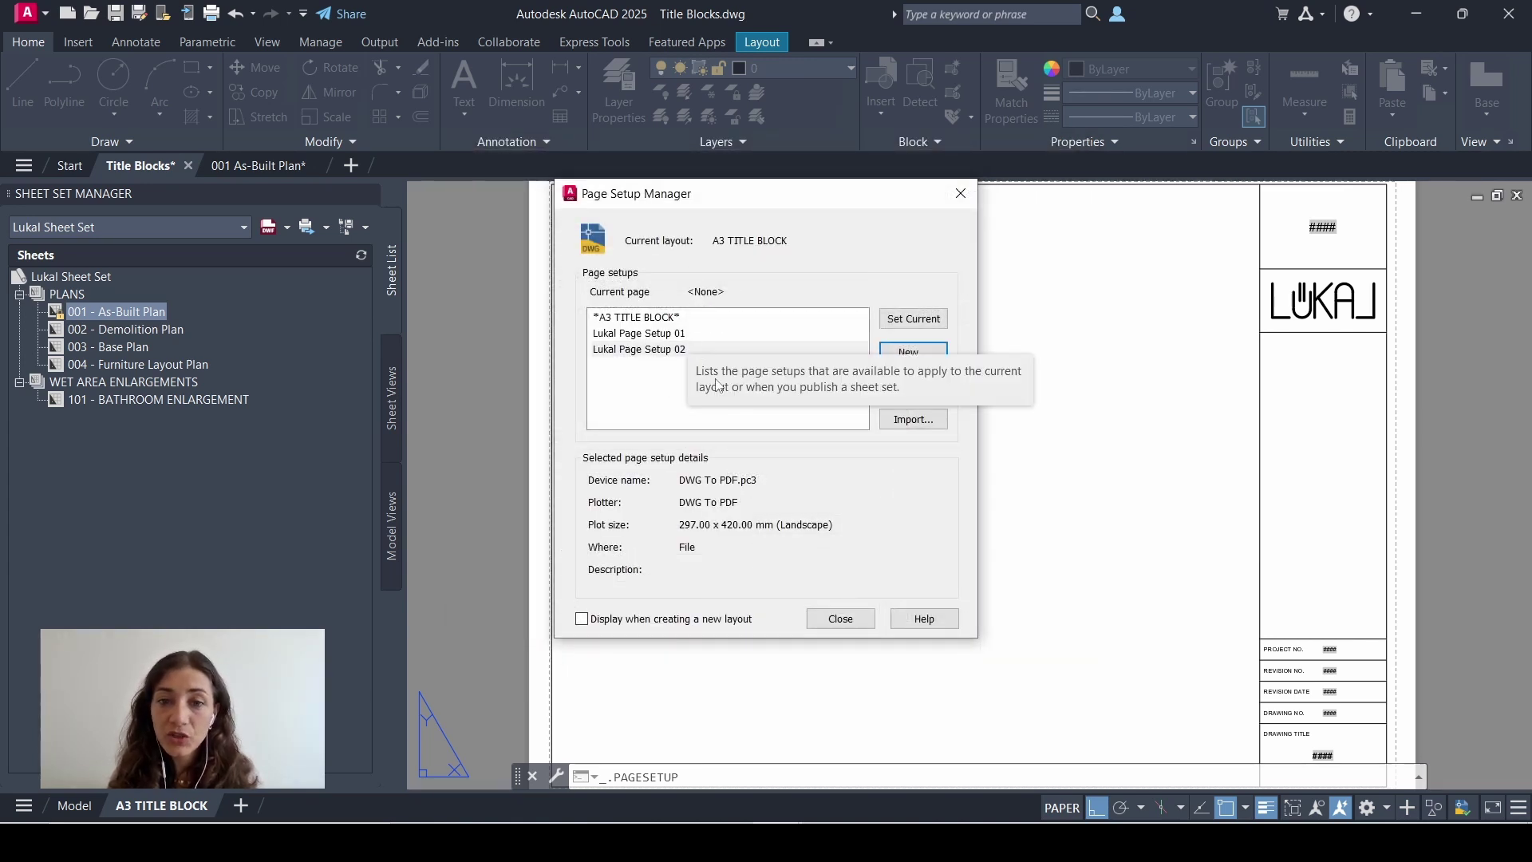
{"action": "left_click", "coordinate": [841, 618]}
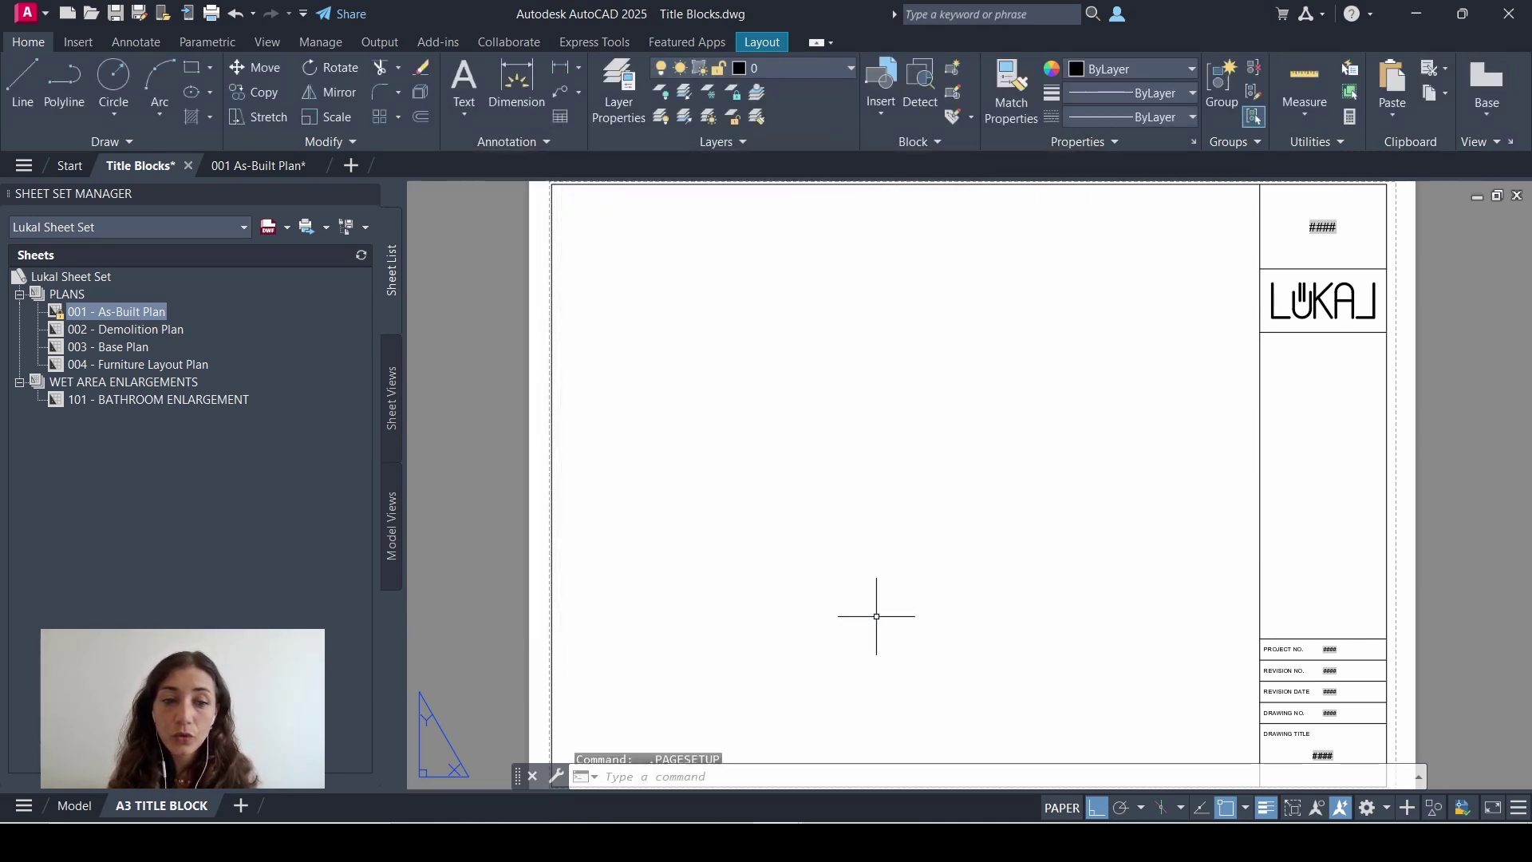
{"action": "left_click", "coordinate": [115, 14]}
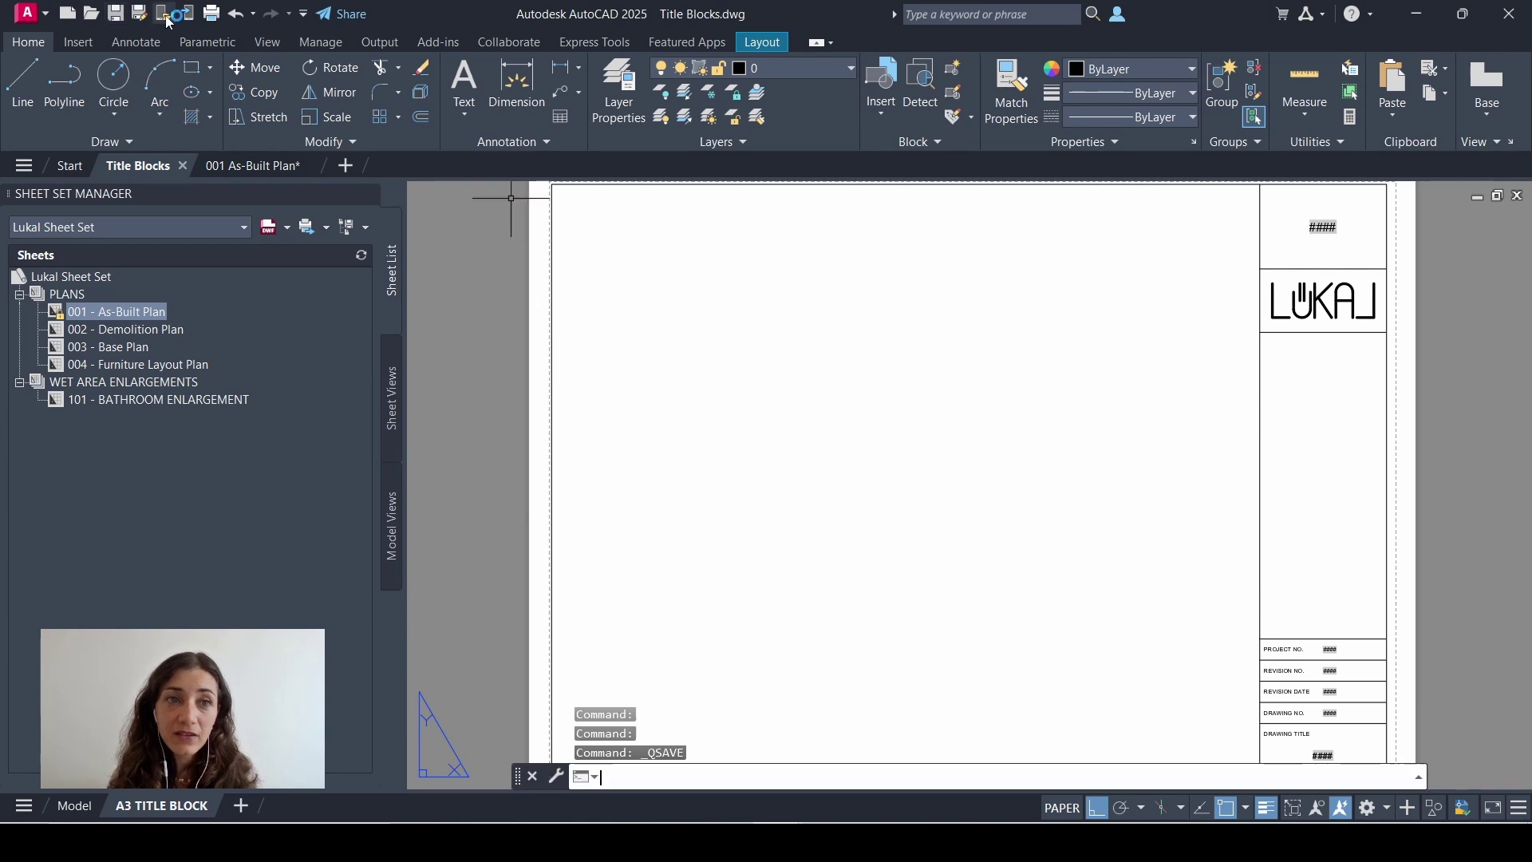
{"action": "left_click", "coordinate": [34, 16]}
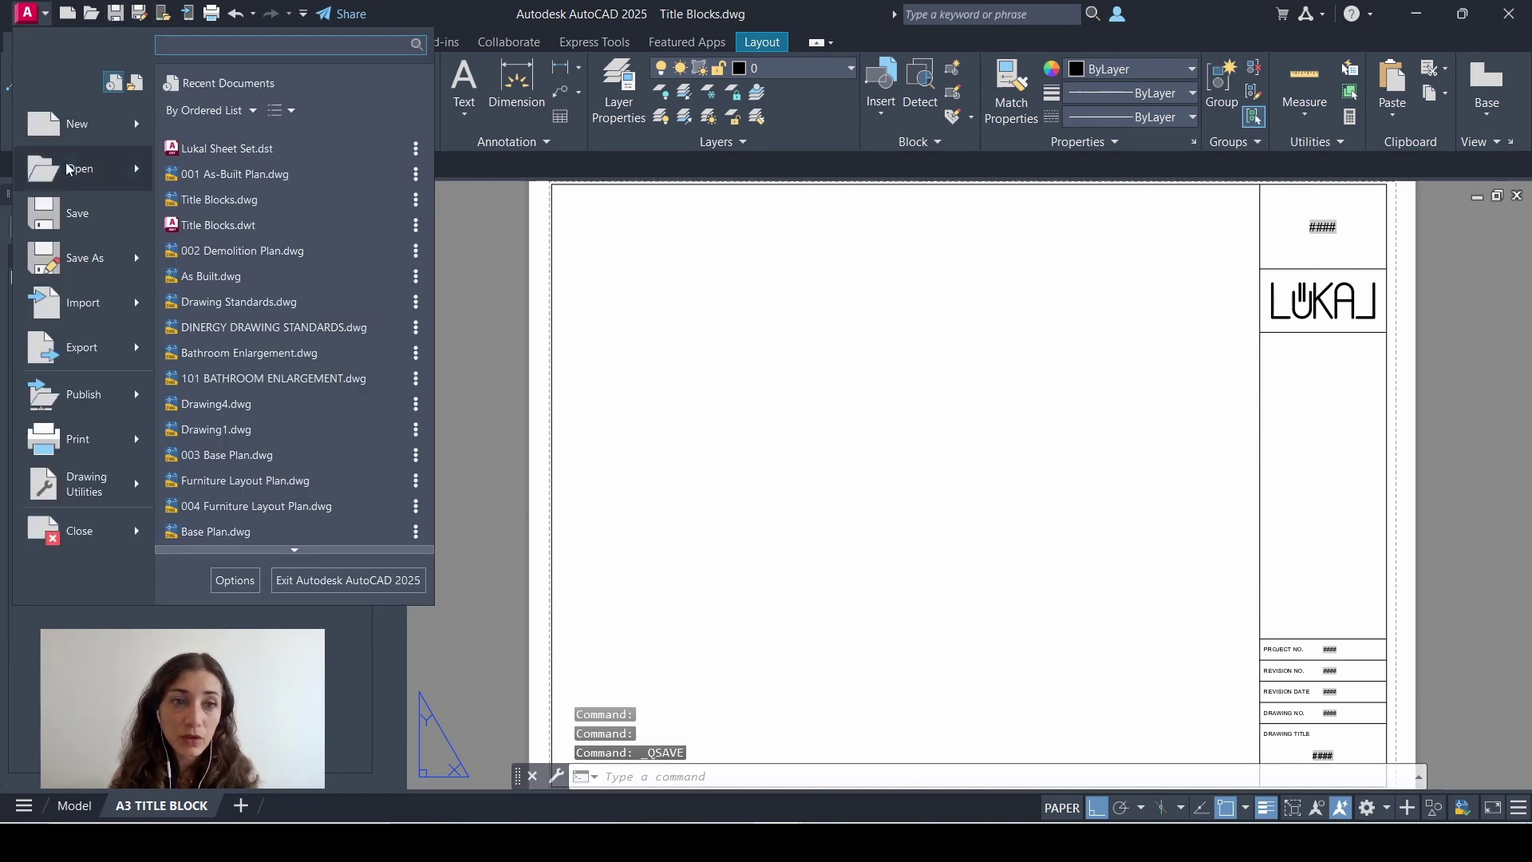
{"action": "left_click", "coordinate": [103, 271]}
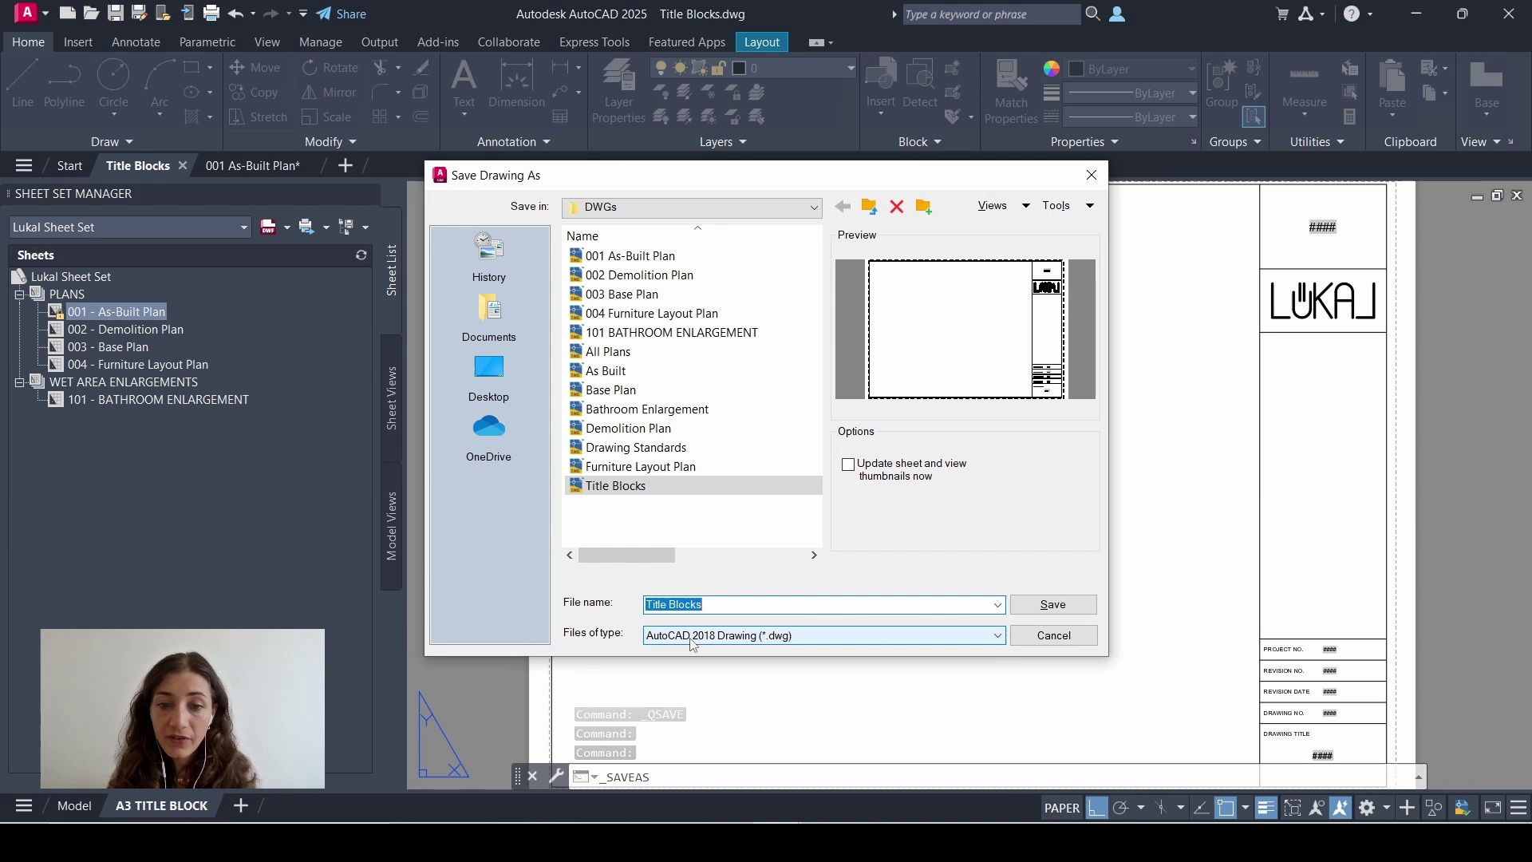
{"action": "left_click", "coordinate": [767, 634]}
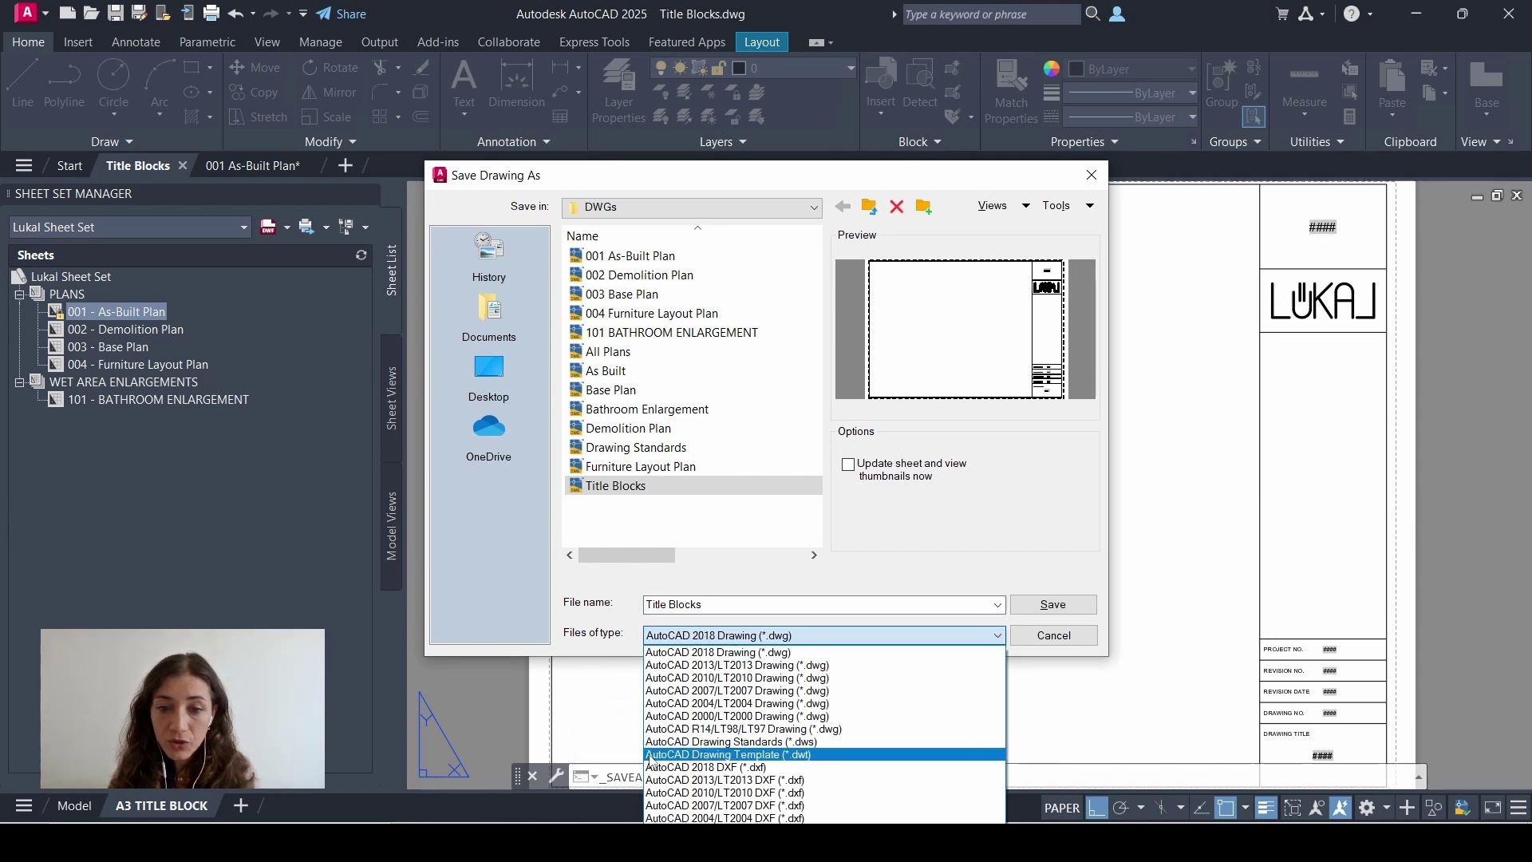
{"action": "left_click", "coordinate": [757, 755]}
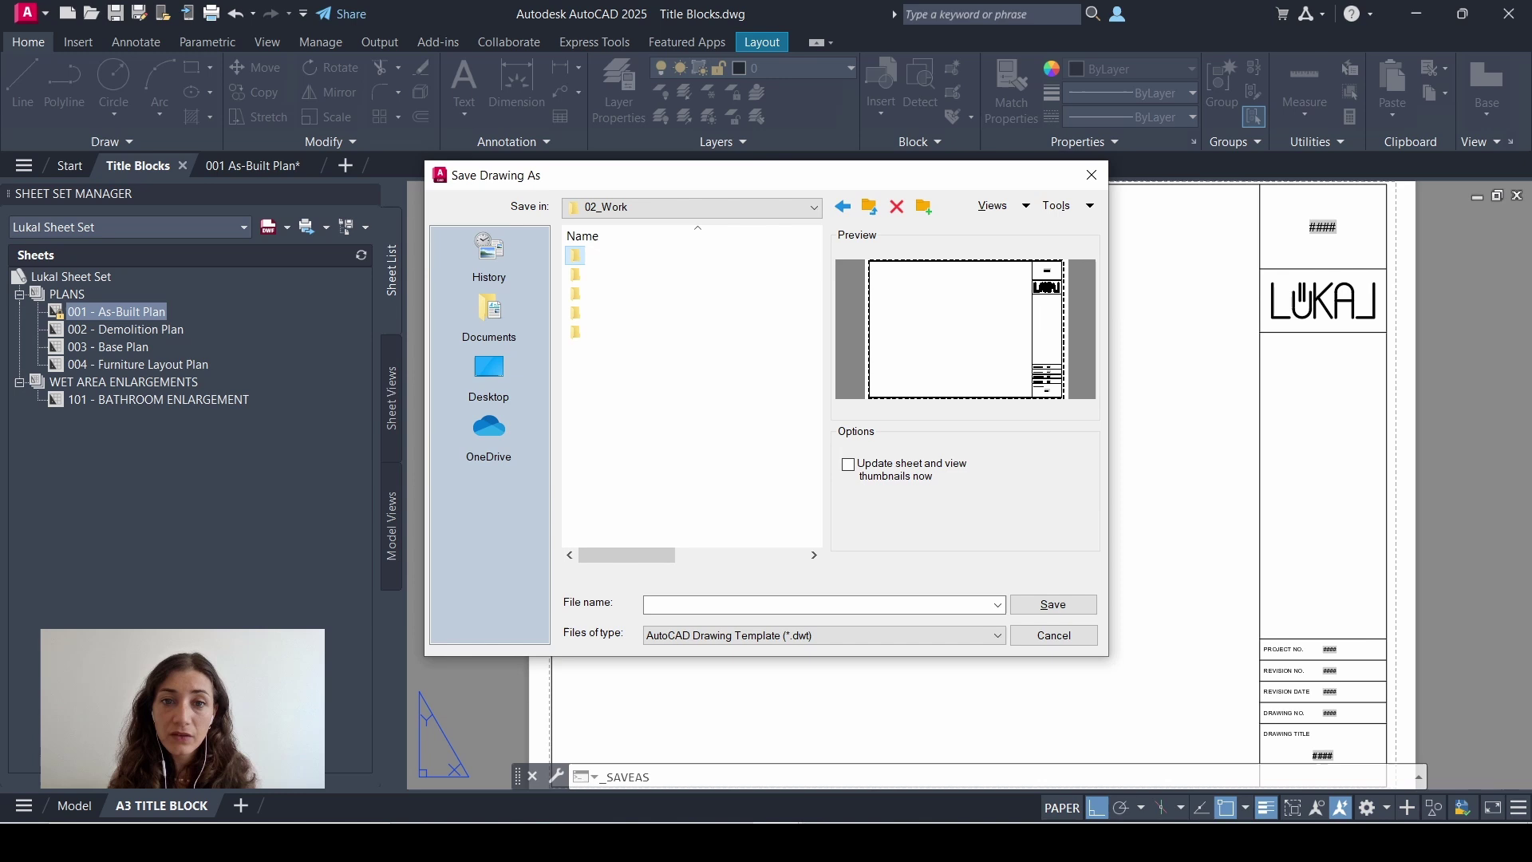
{"action": "left_click", "coordinate": [718, 606]}
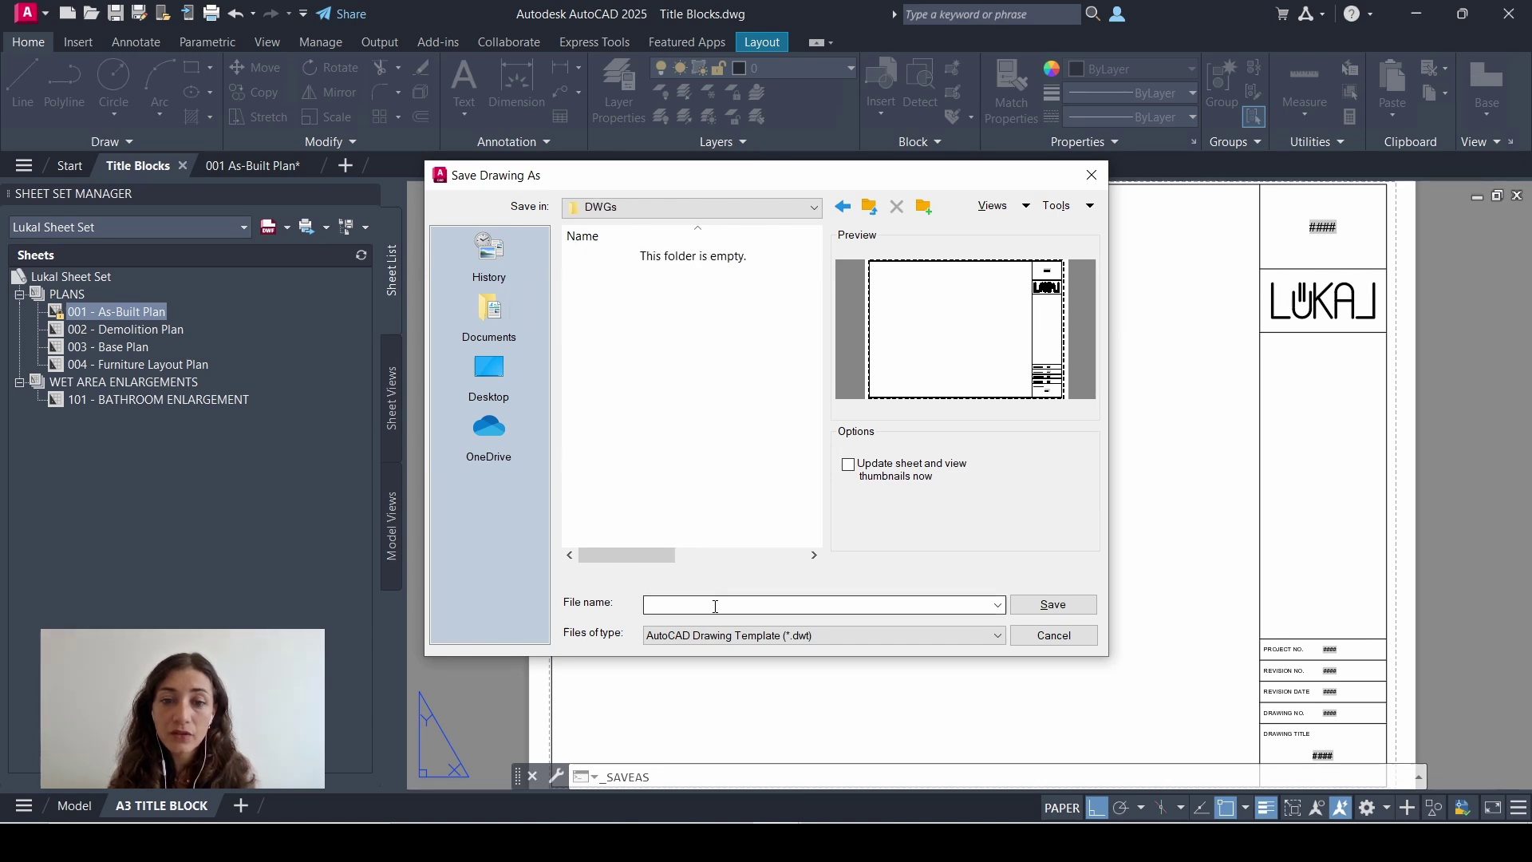
{"action": "type", "text": "Tit"}
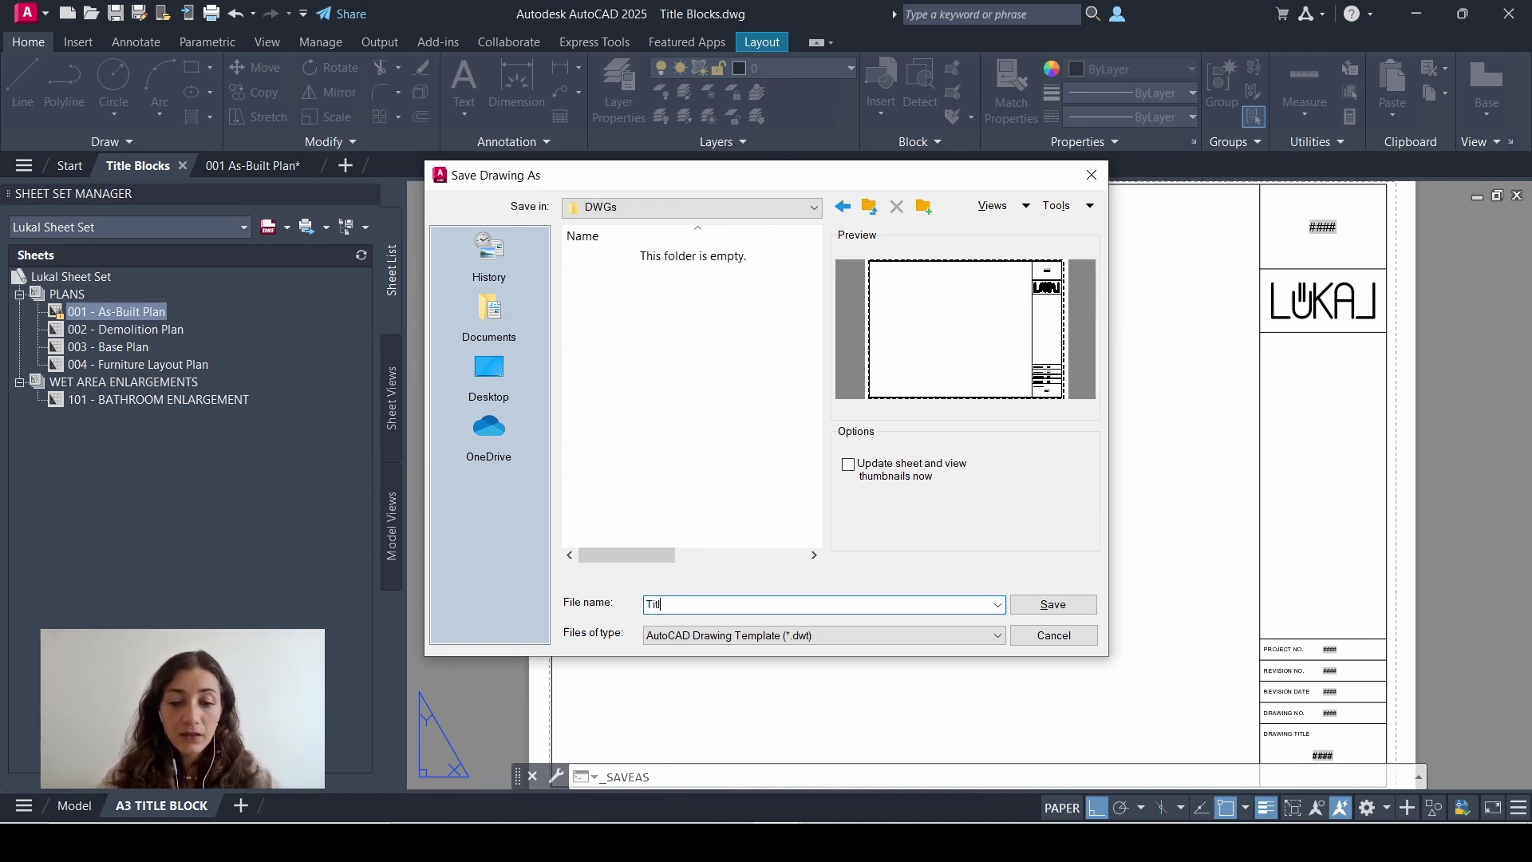
{"action": "type", "text": "le Blocks"}
{"action": "key", "text": "Return"}
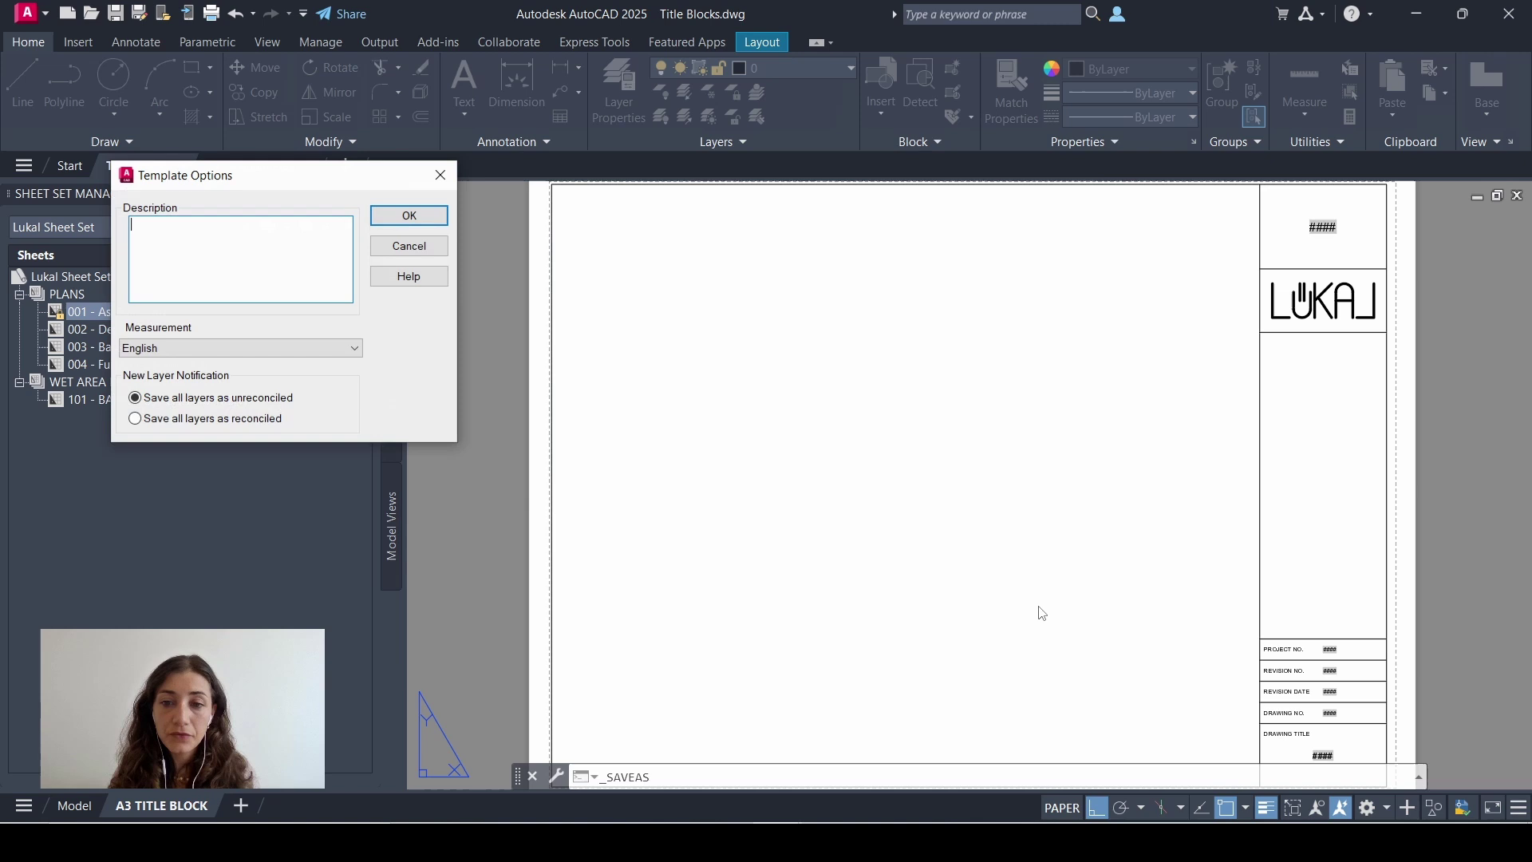
{"action": "left_click", "coordinate": [429, 224]}
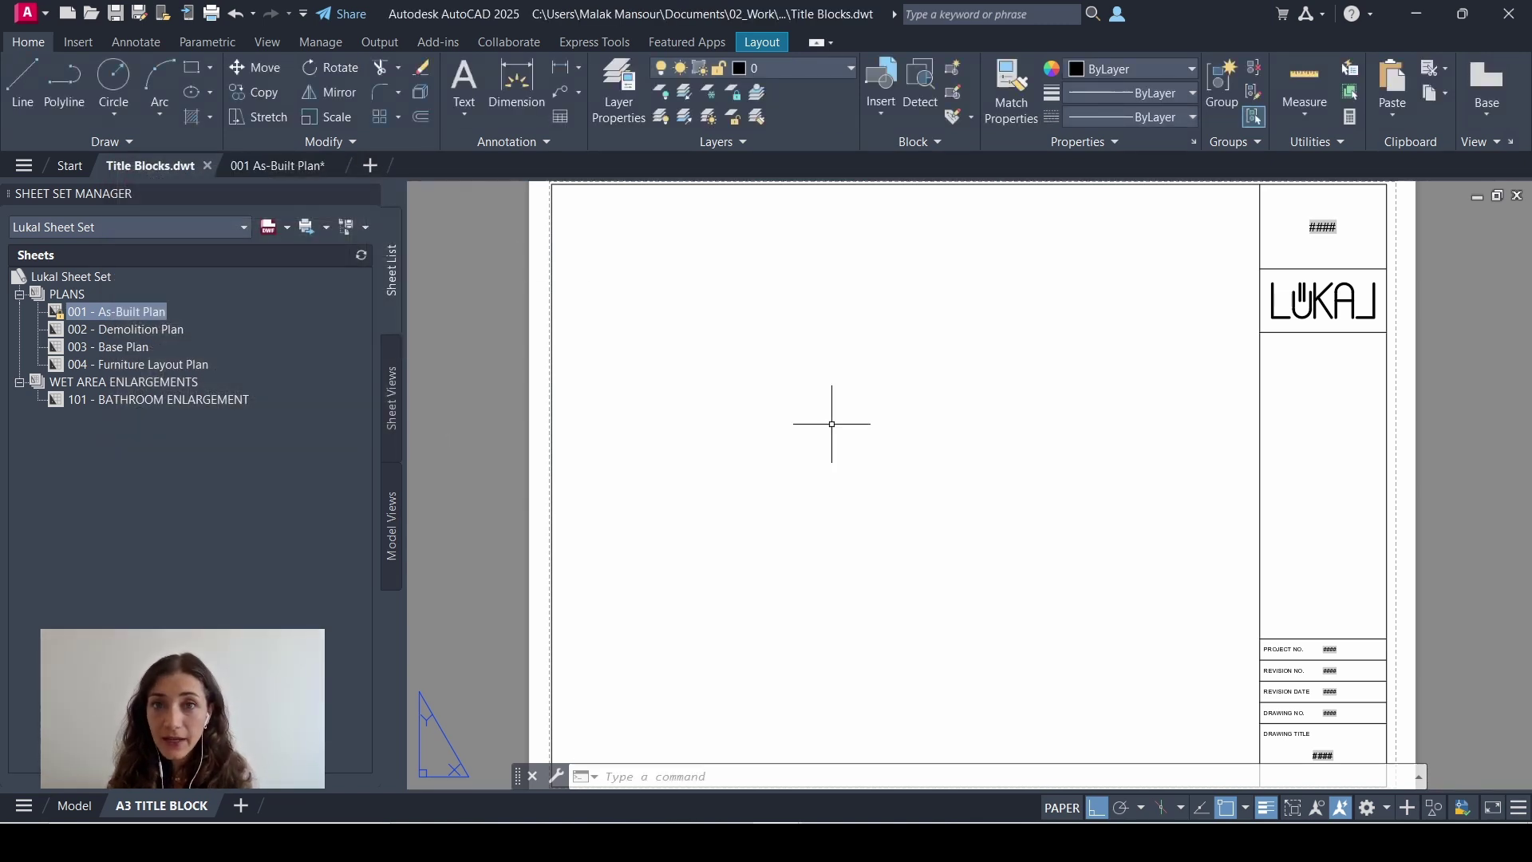
- Open the 001 As-Built Plan sheet and its layout's Page Setup Manager
{"action": "double_click", "coordinate": [116, 312]}
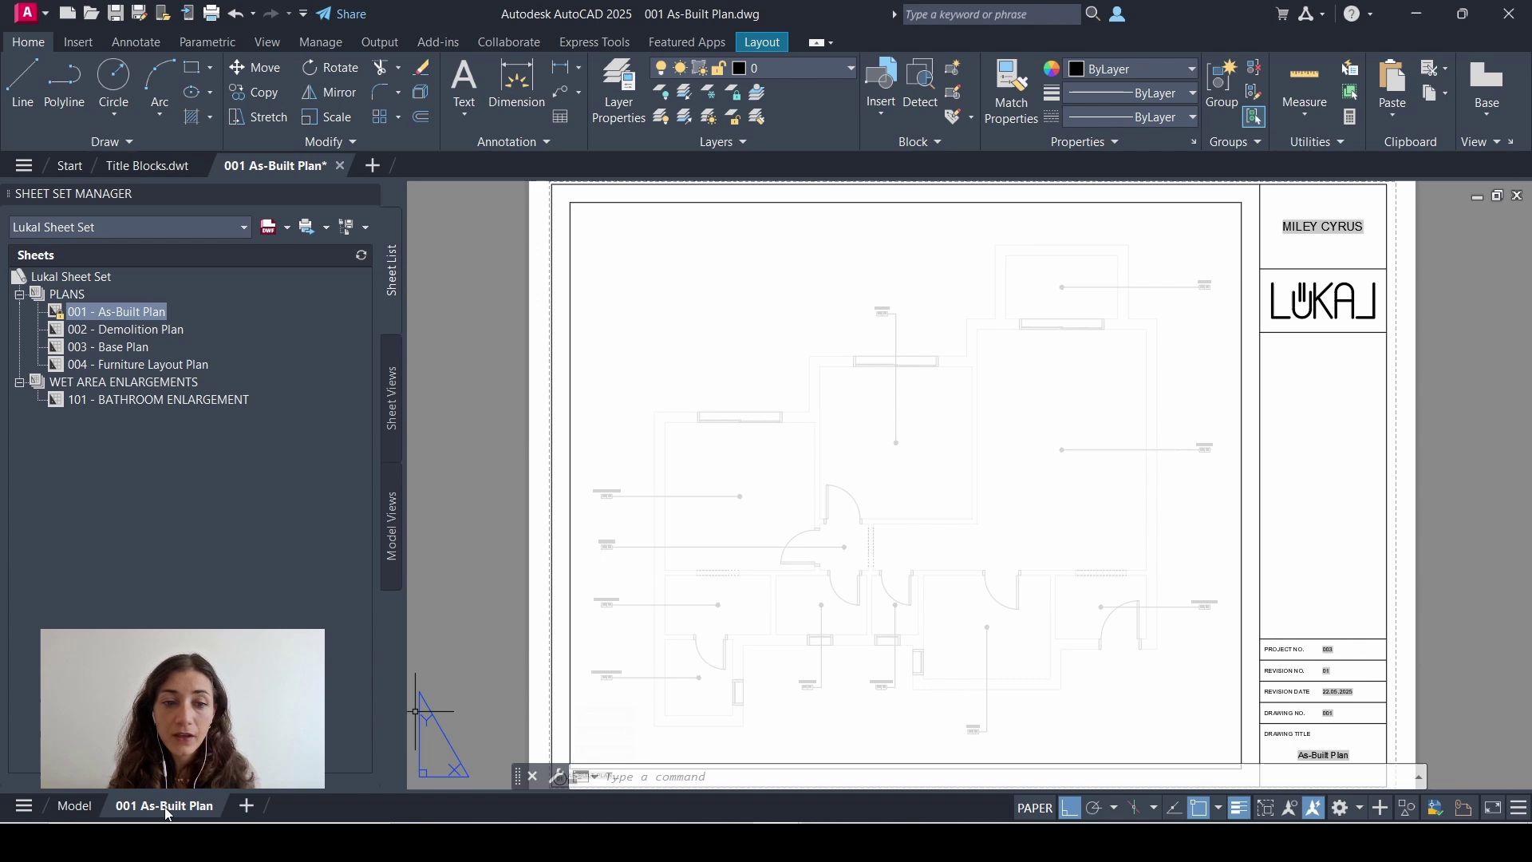
{"action": "right_click", "coordinate": [151, 808]}
{"action": "left_click", "coordinate": [240, 537]}
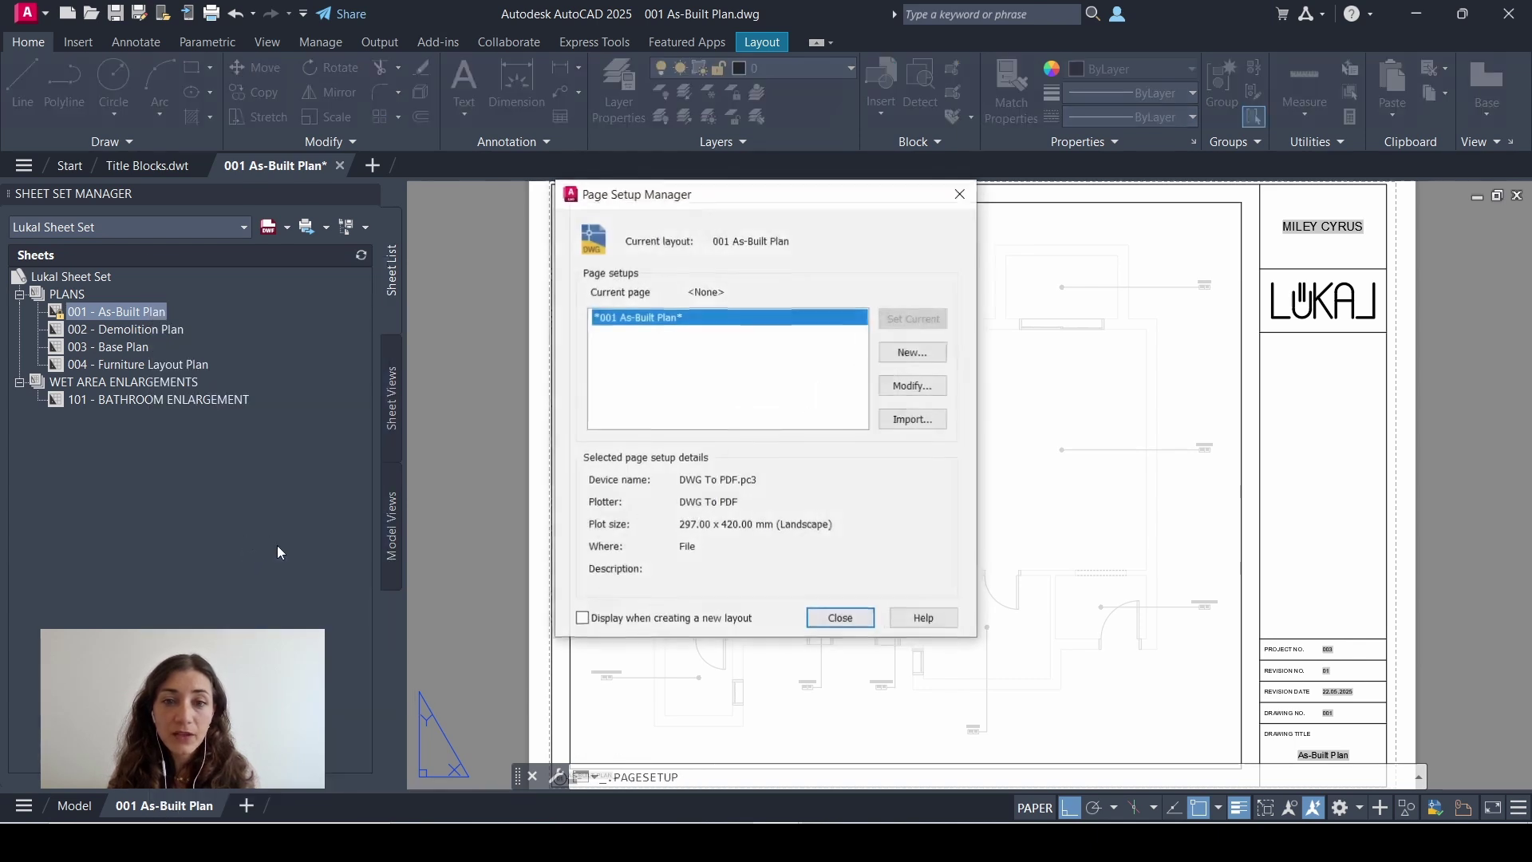
- Import Lukal Page Setup 02 from Title Blocks.dwt in the BOQueen DWGs folder
{"action": "left_click", "coordinate": [915, 422]}
{"action": "left_click", "coordinate": [489, 313]}
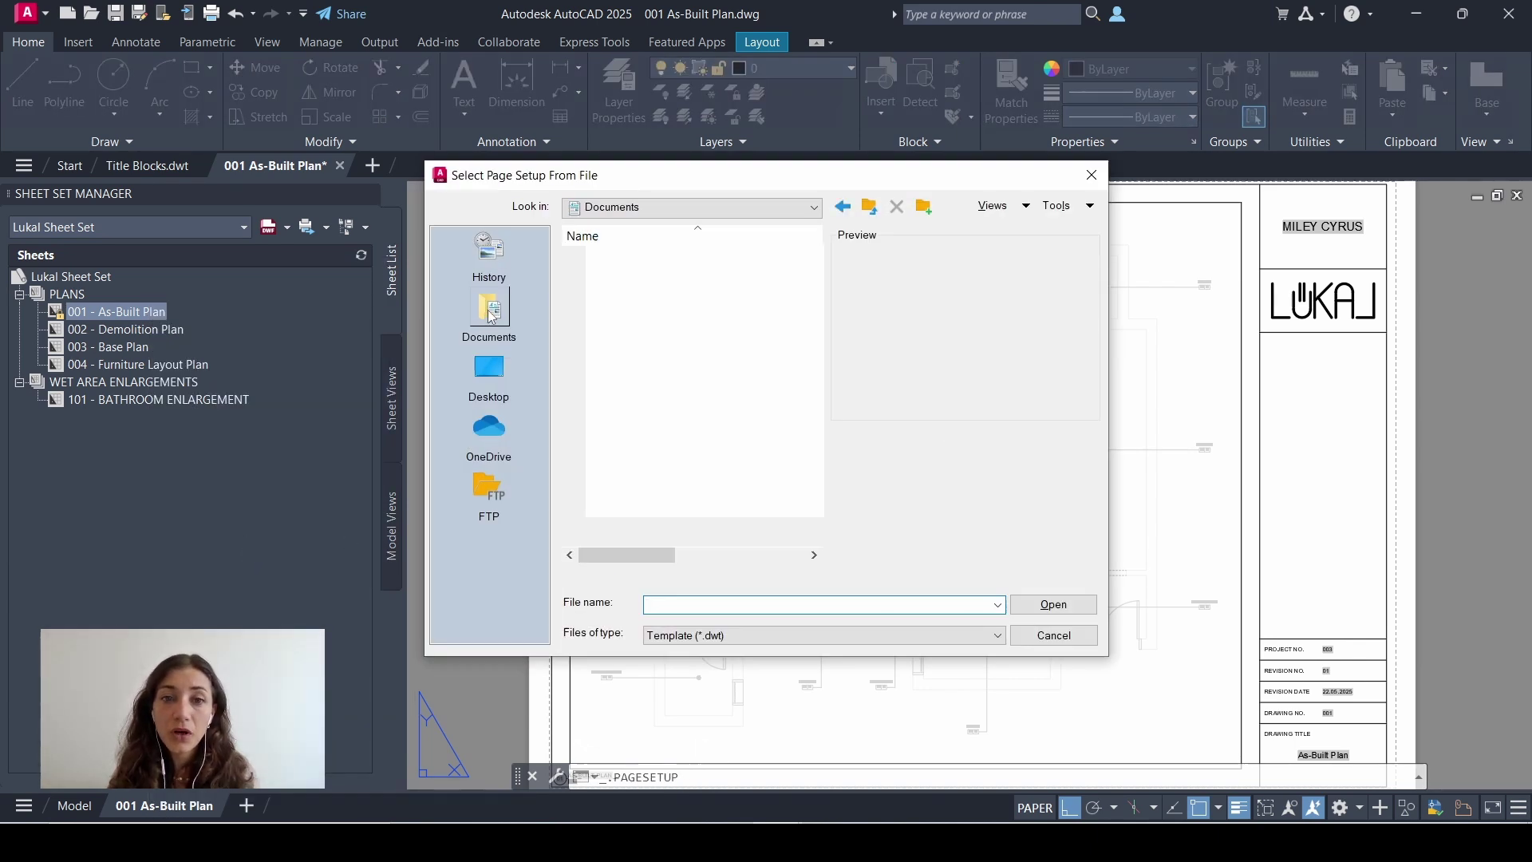
{"action": "double_click", "coordinate": [576, 313]}
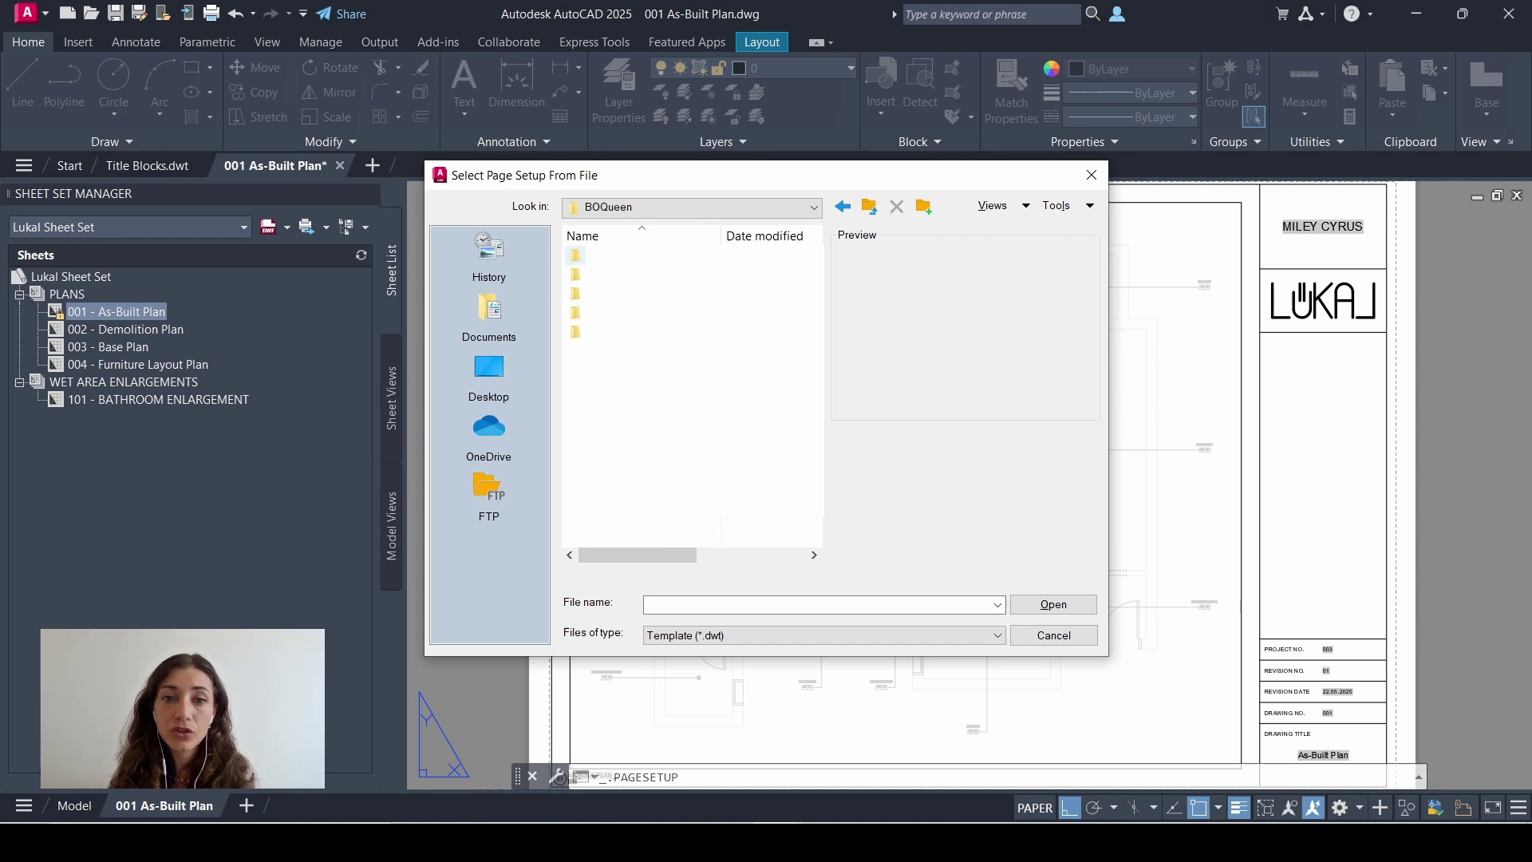
{"action": "double_click", "coordinate": [581, 255]}
{"action": "left_click", "coordinate": [610, 255]}
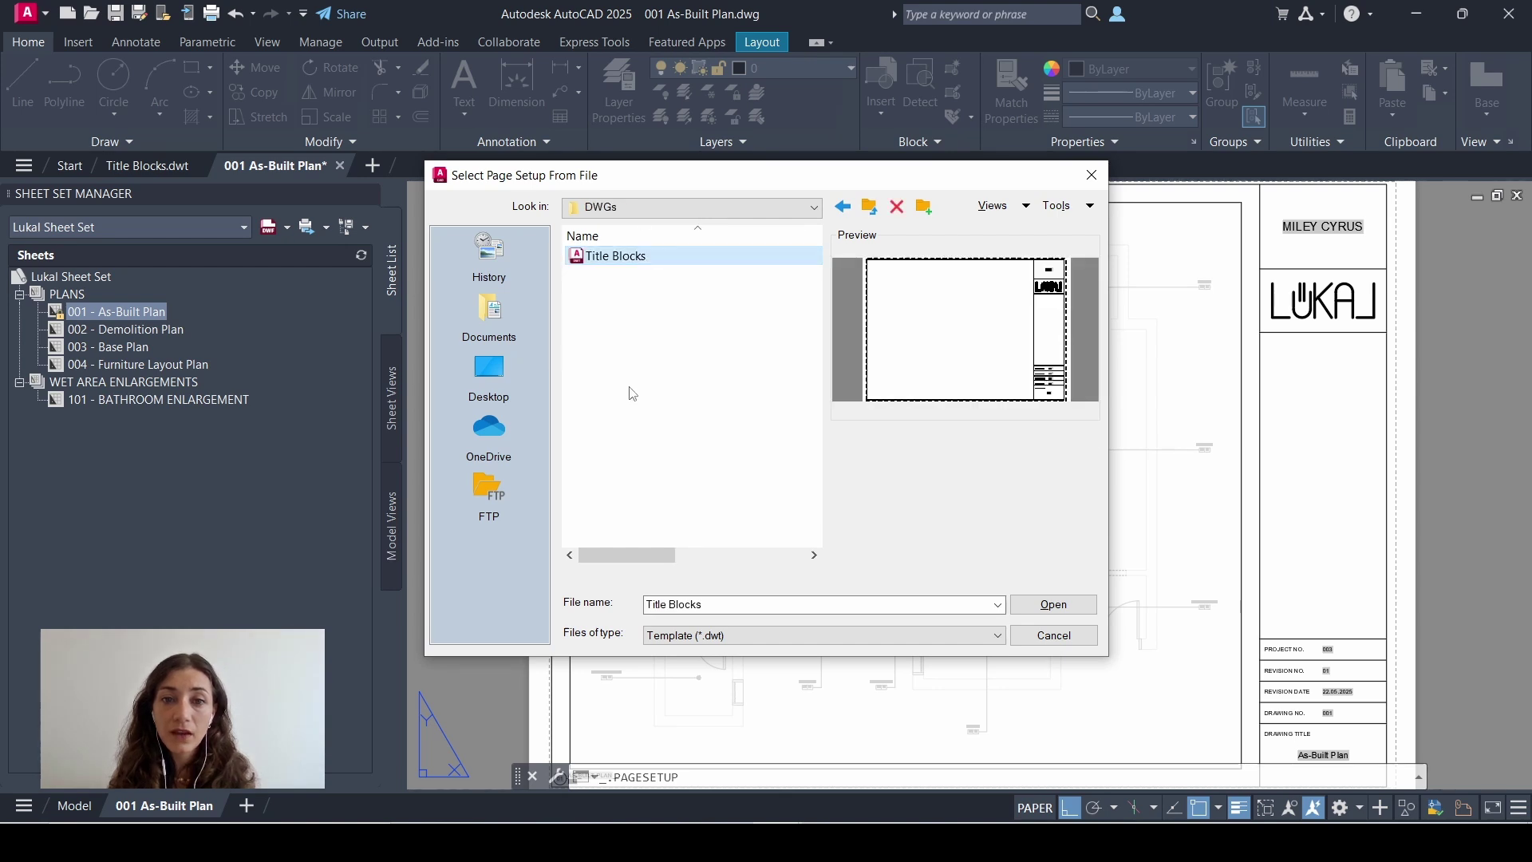
{"action": "left_click", "coordinate": [1054, 605]}
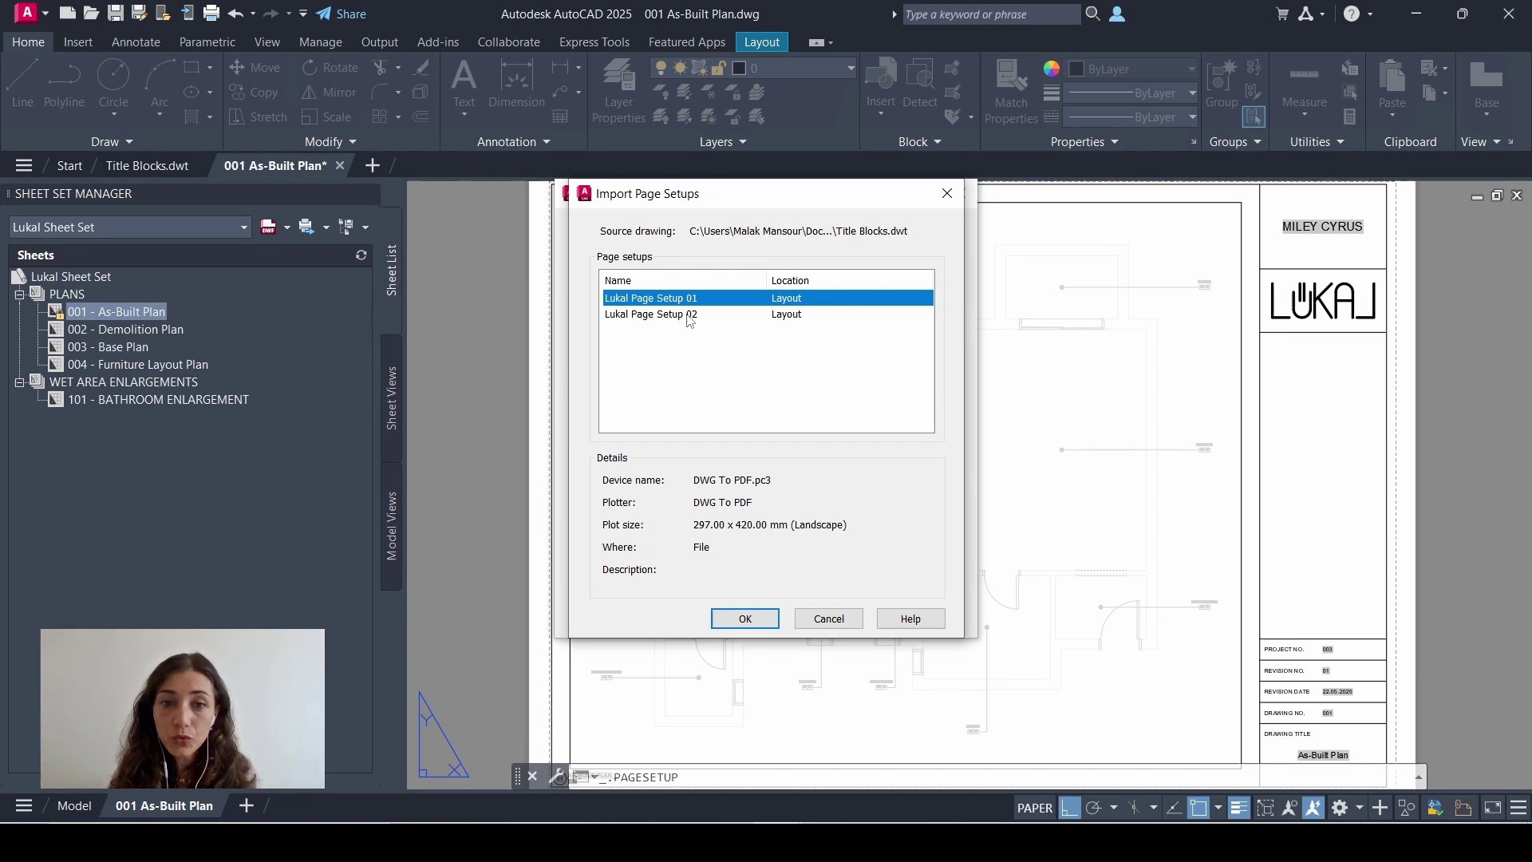
{"action": "left_click", "coordinate": [688, 317]}
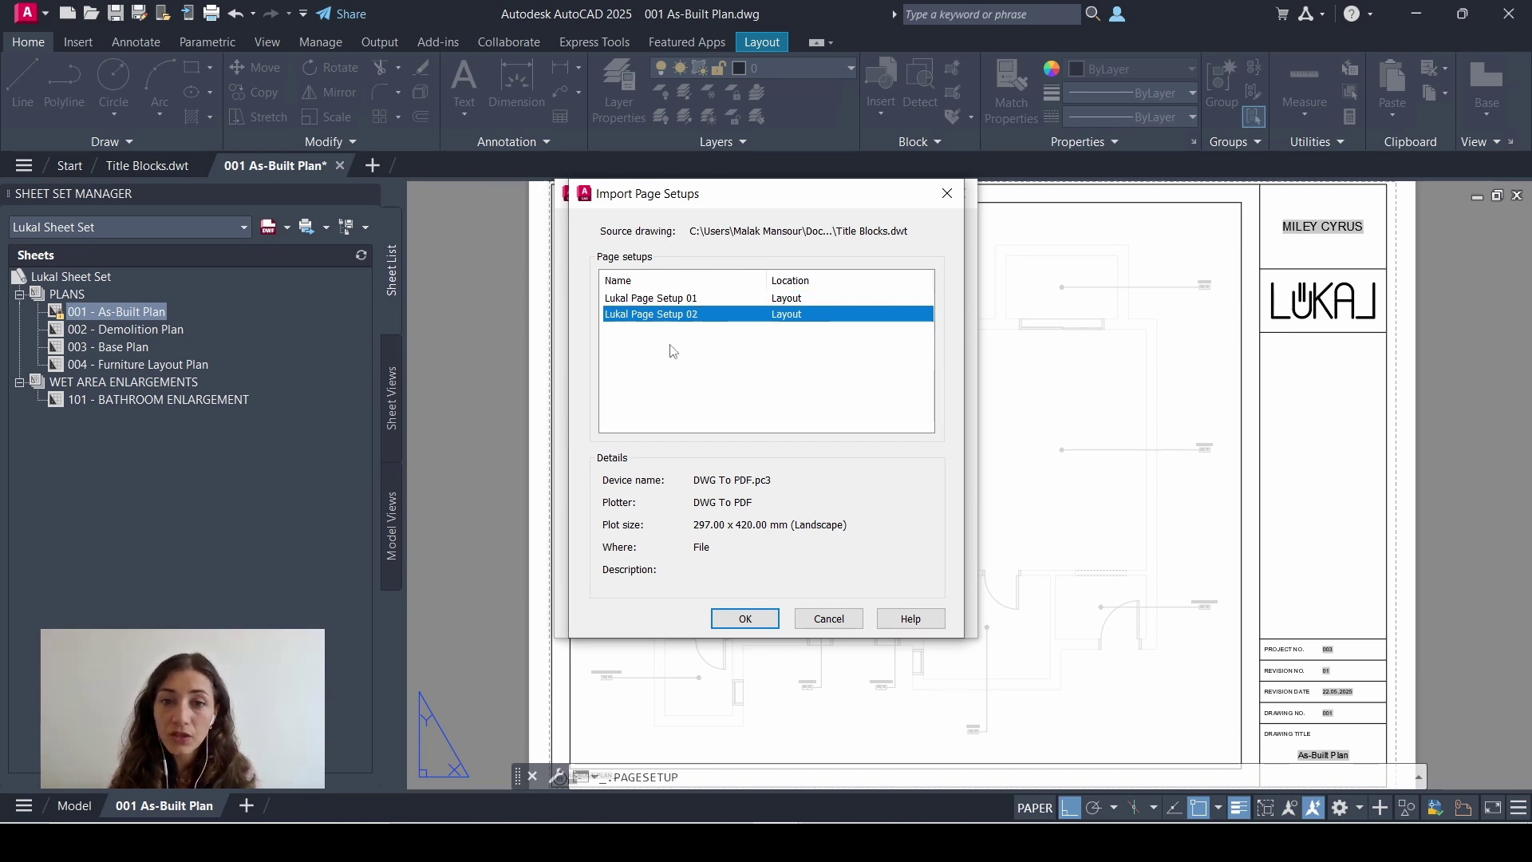
{"action": "left_click", "coordinate": [746, 619]}
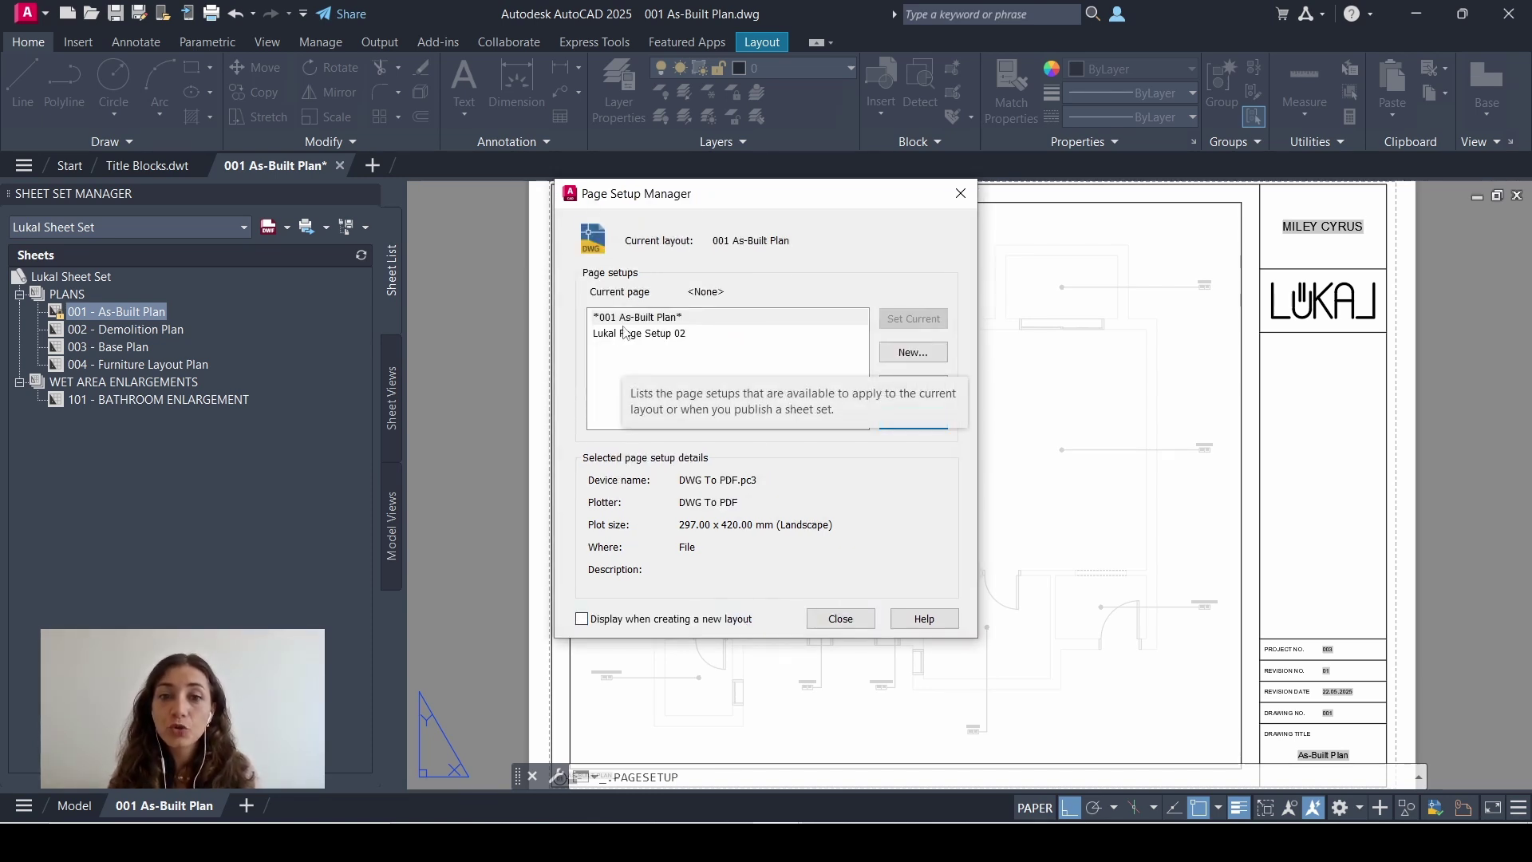
- Set Lukal Page Setup 02 current for the As-Built Plan layout and regenerate the display
{"action": "left_click", "coordinate": [616, 334]}
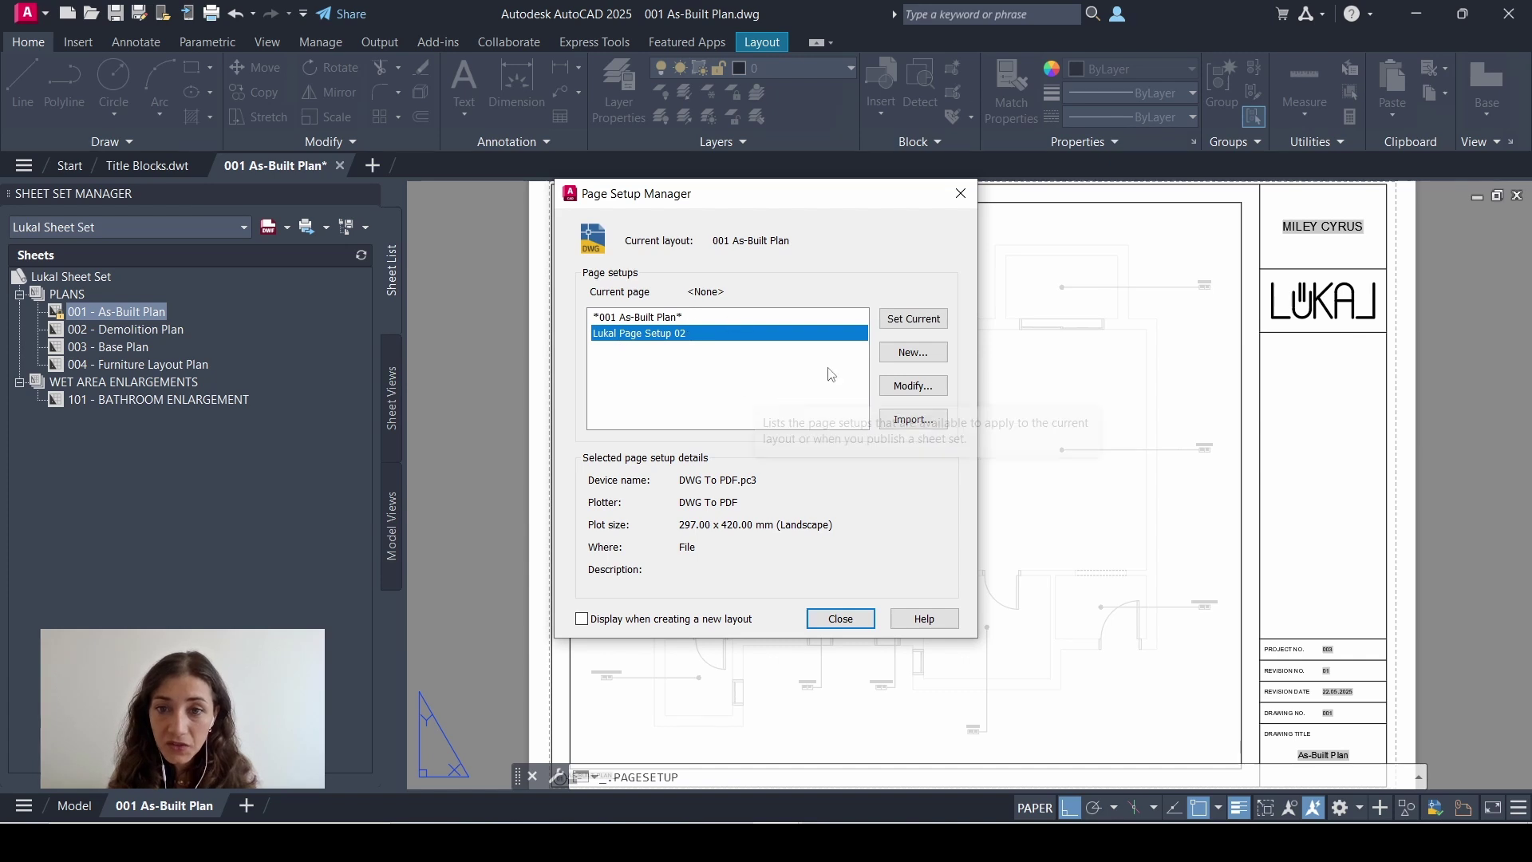
{"action": "left_click", "coordinate": [918, 322]}
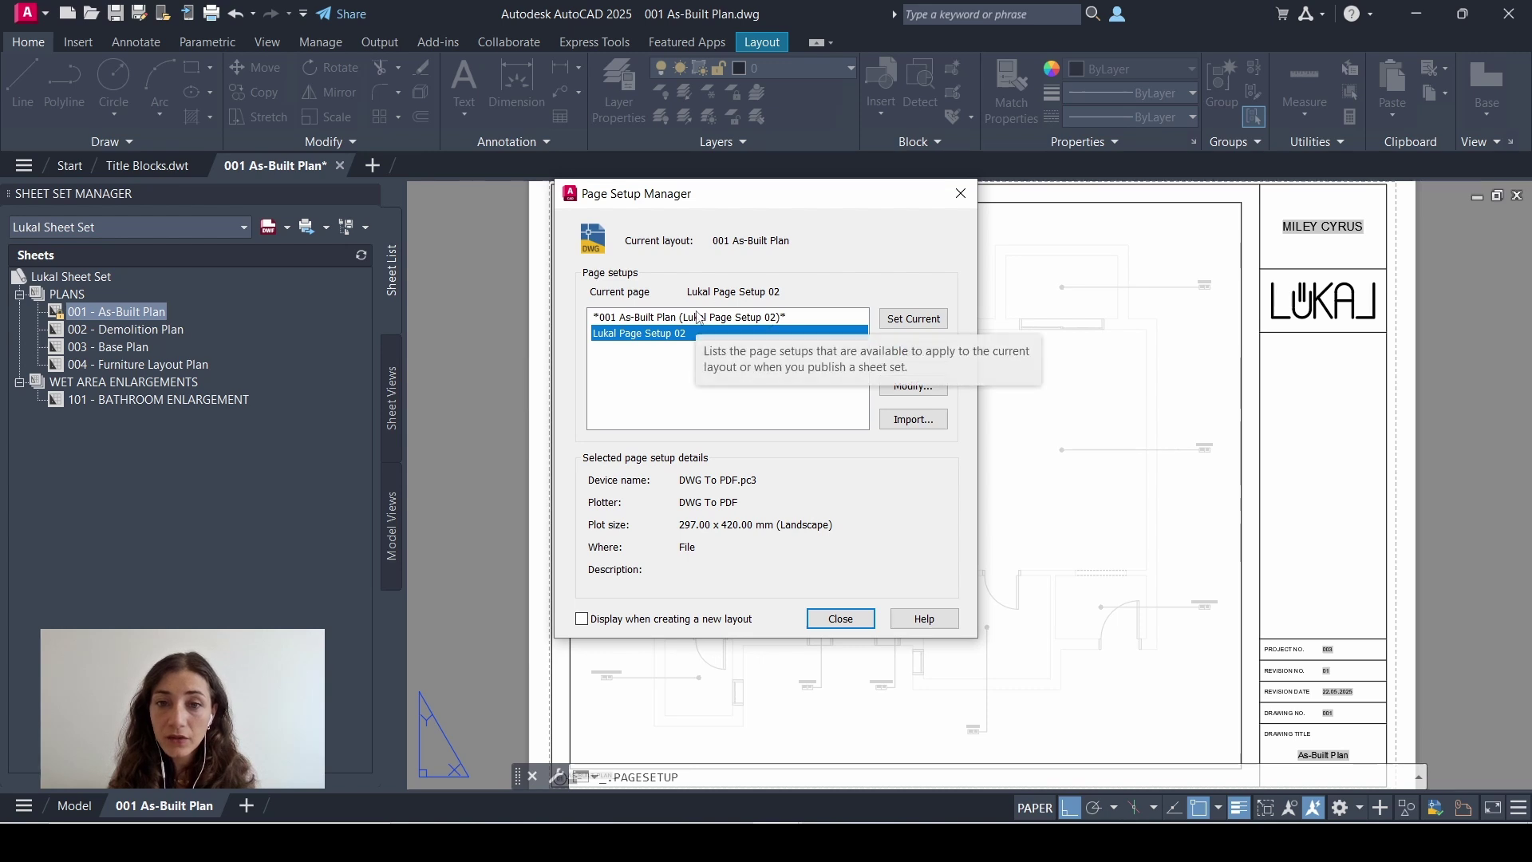
{"action": "key", "text": "Escape"}
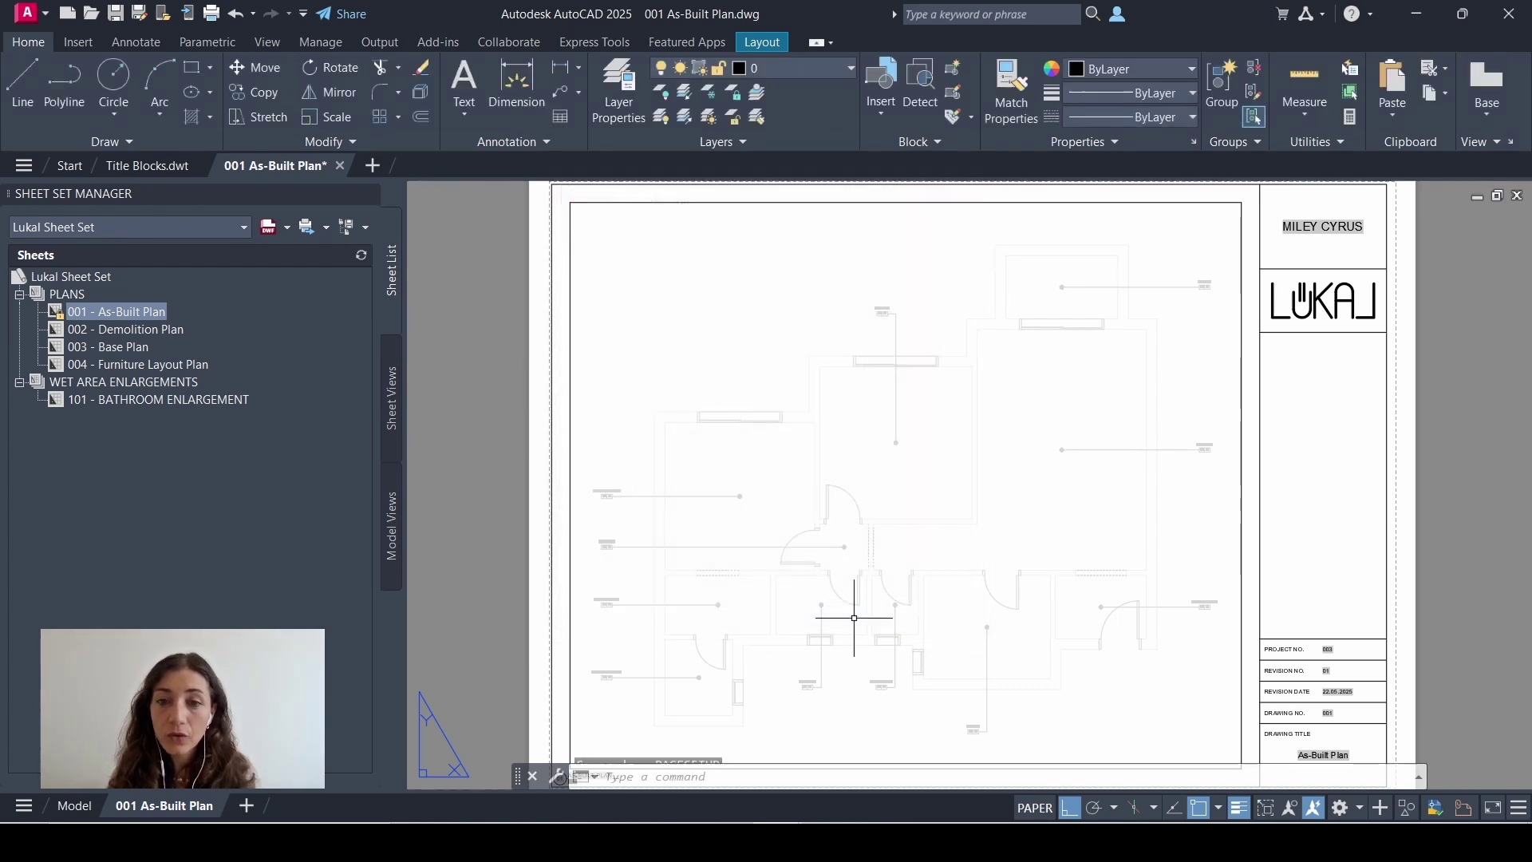
{"action": "type", "text": "re"}
{"action": "key", "text": "Return"}
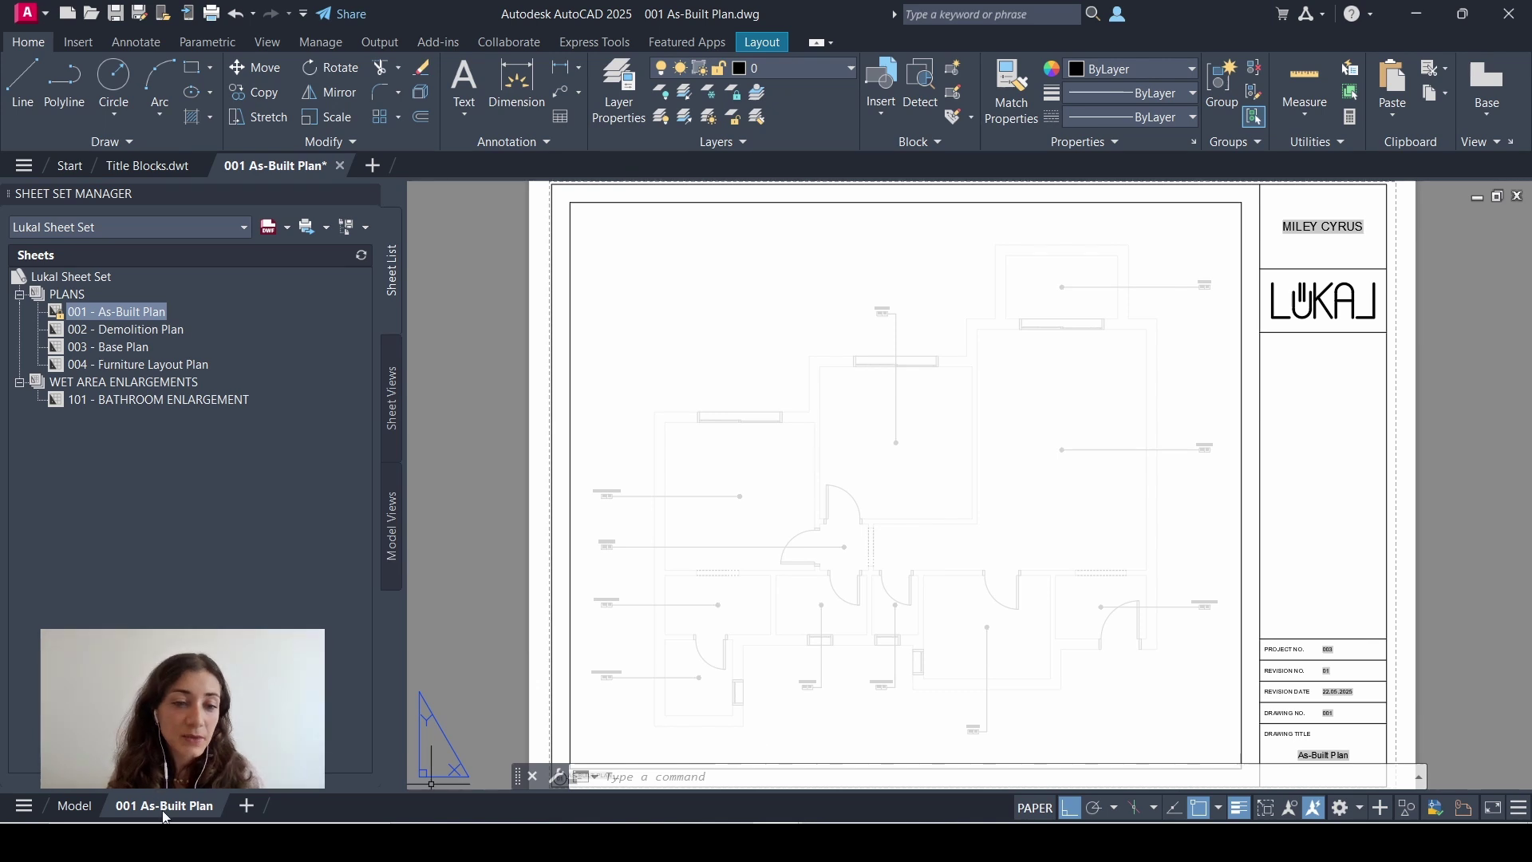
- Turn off Display plot styles in the As-Built Plan layout's page setup
{"action": "left_click", "coordinate": [256, 534]}
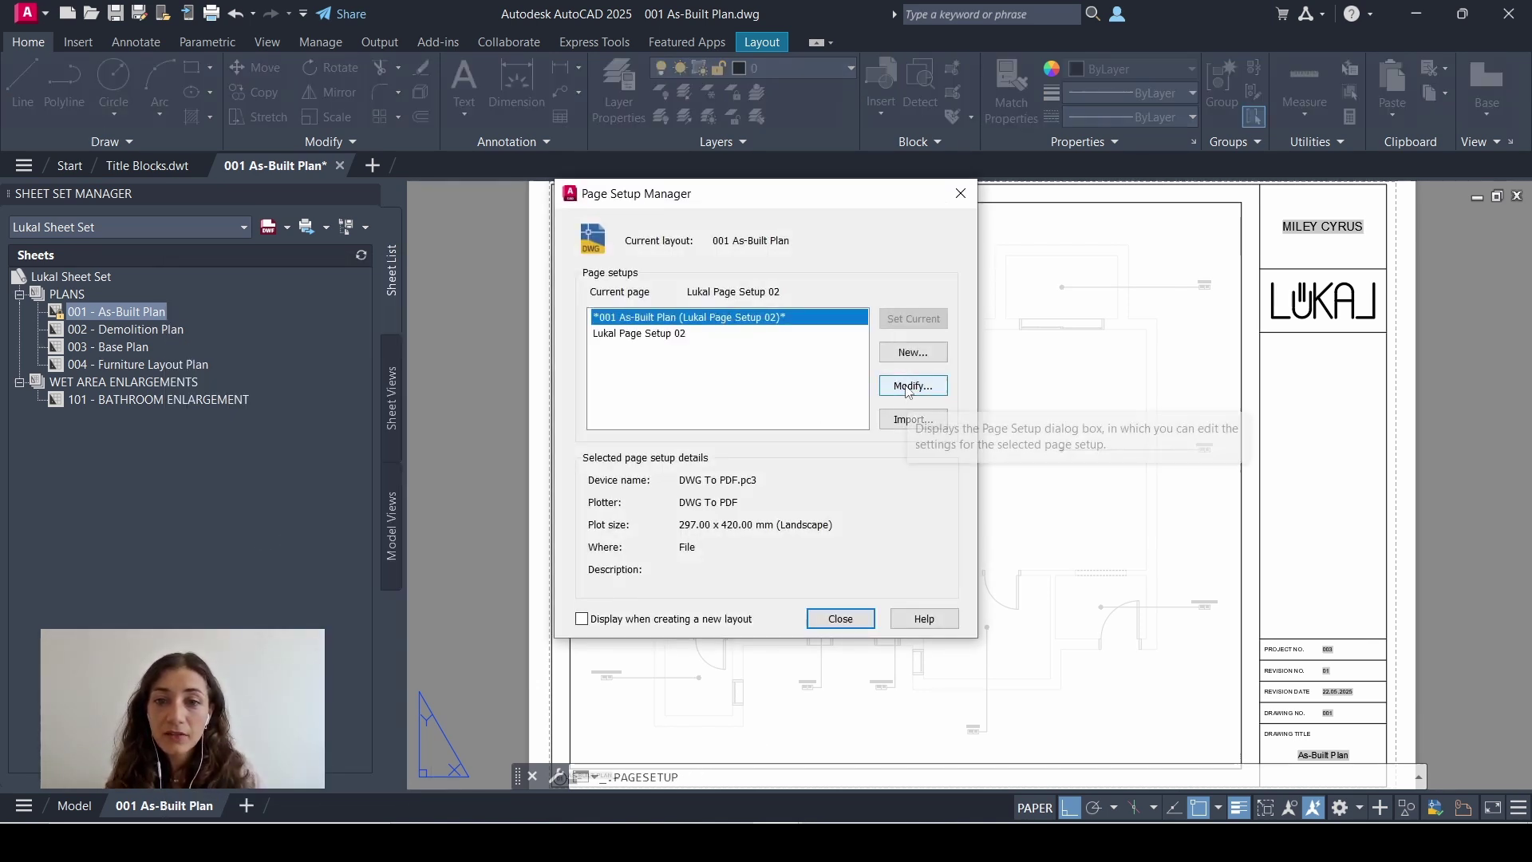
{"action": "left_click", "coordinate": [912, 385]}
{"action": "left_click", "coordinate": [924, 245]}
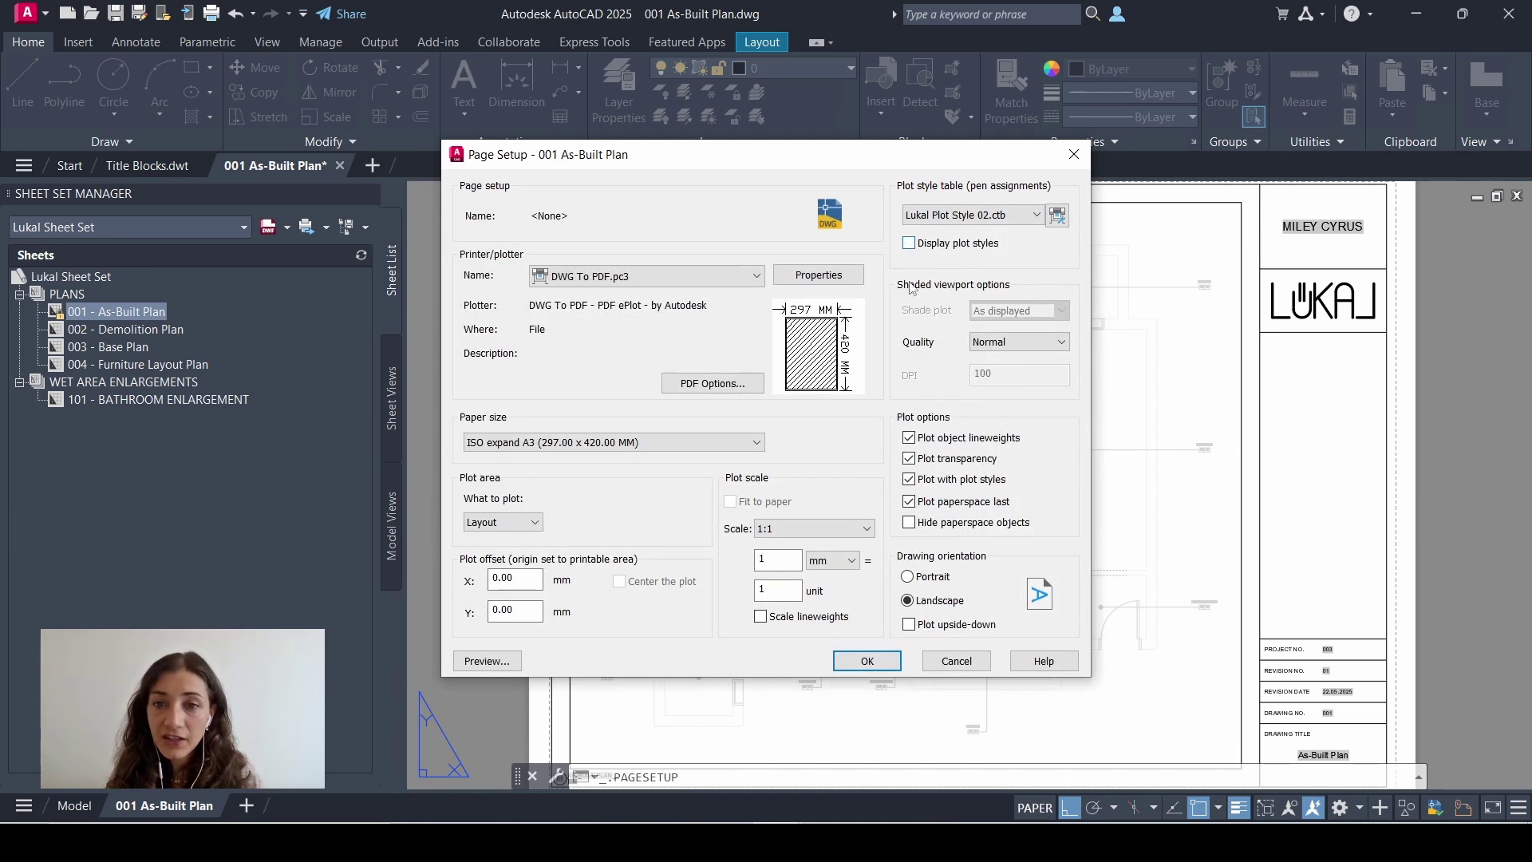
{"action": "left_click", "coordinate": [866, 661]}
{"action": "left_click", "coordinate": [843, 620]}
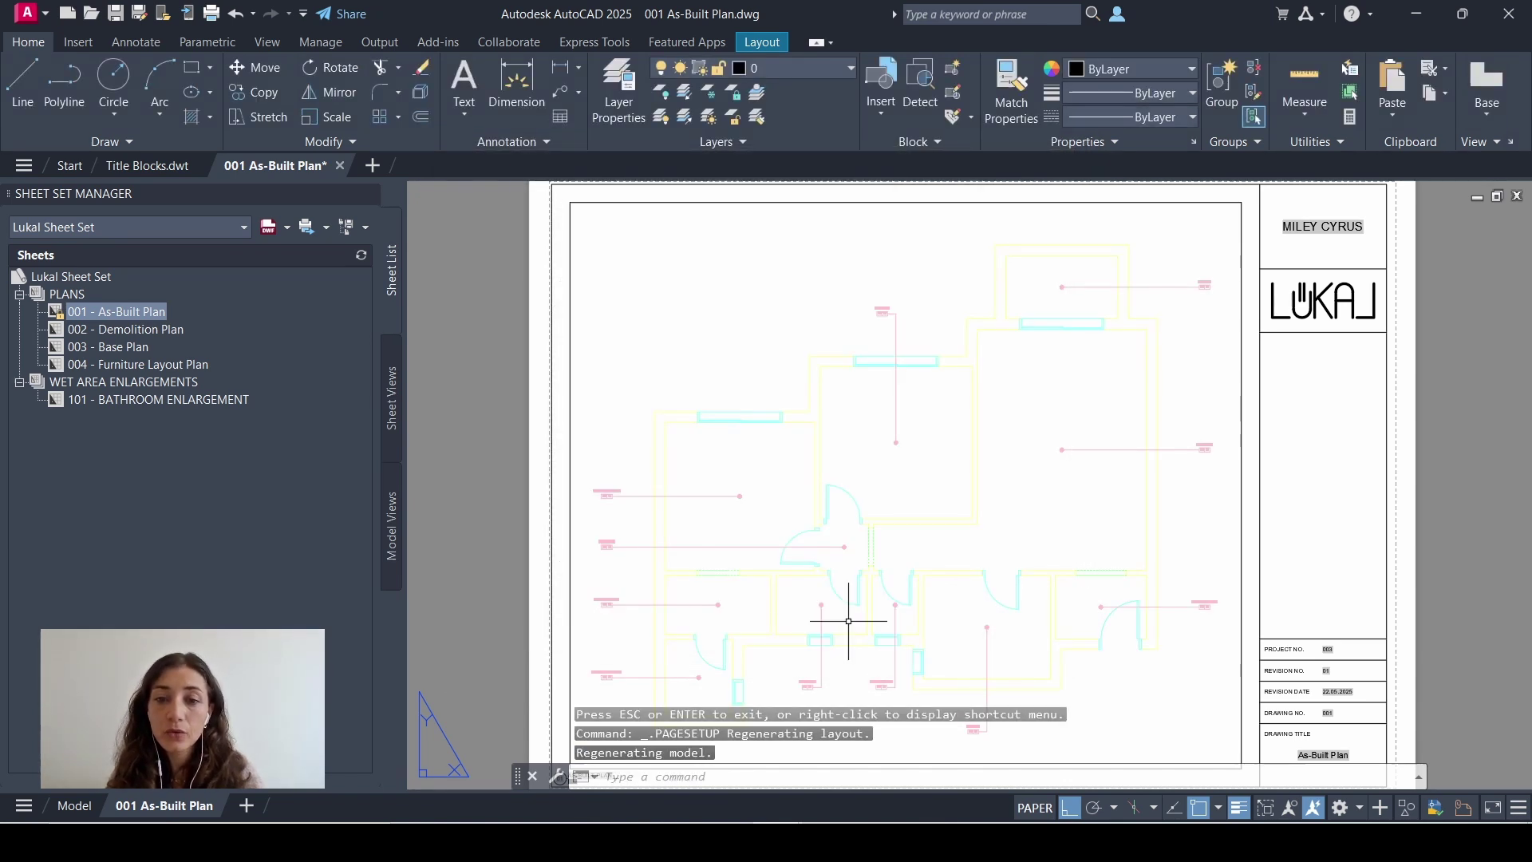
- Turn Display plot styles back on so walls show black and openings cyan
{"action": "right_click", "coordinate": [134, 311]}
{"action": "left_click", "coordinate": [283, 538]}
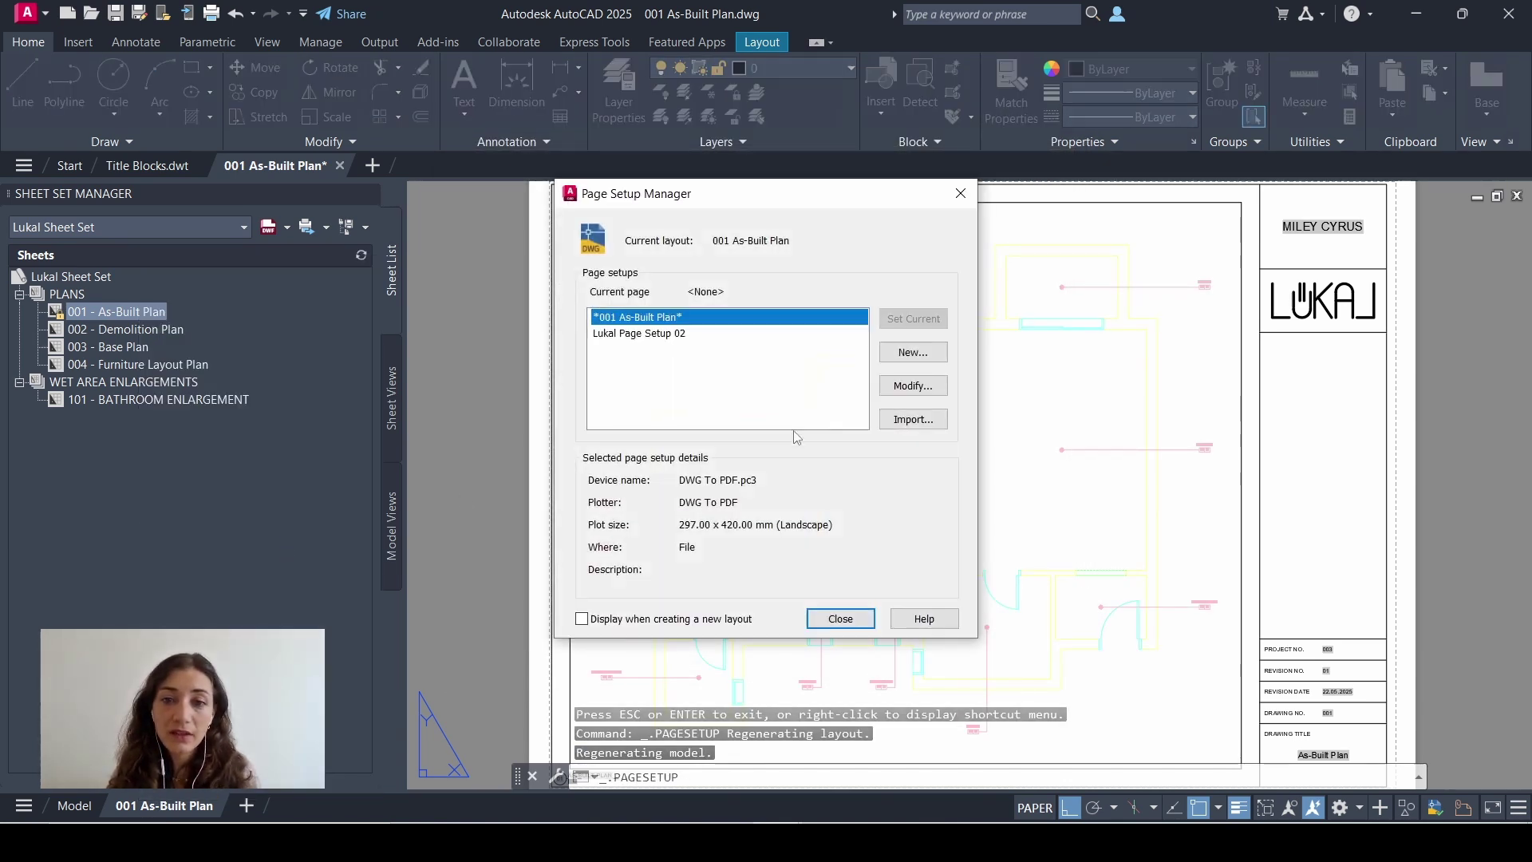
{"action": "left_click", "coordinate": [914, 389]}
{"action": "left_click", "coordinate": [912, 245]}
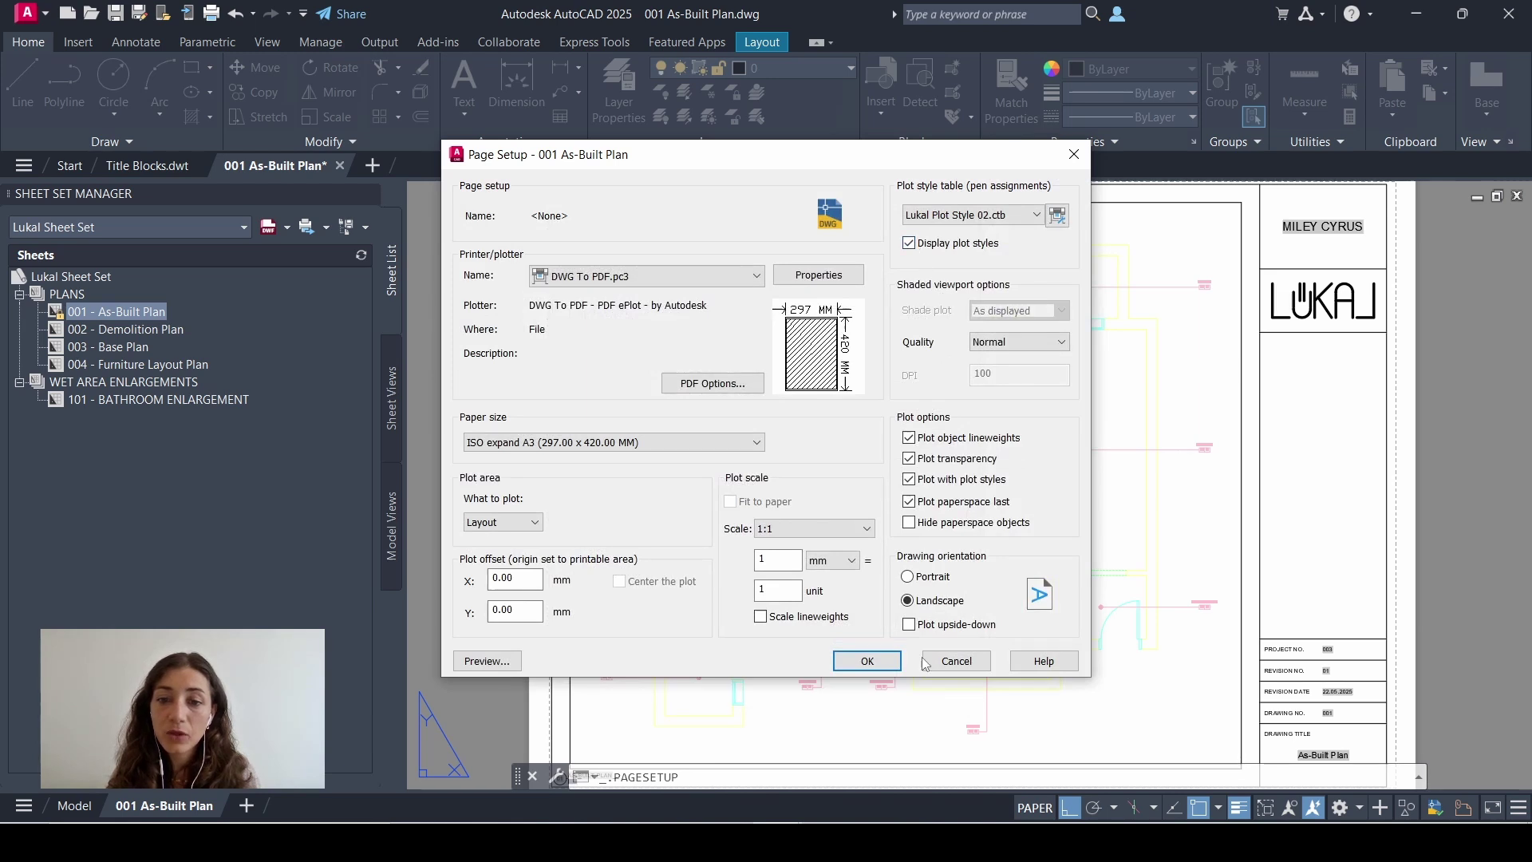
{"action": "left_click", "coordinate": [872, 664]}
{"action": "left_click", "coordinate": [843, 619]}
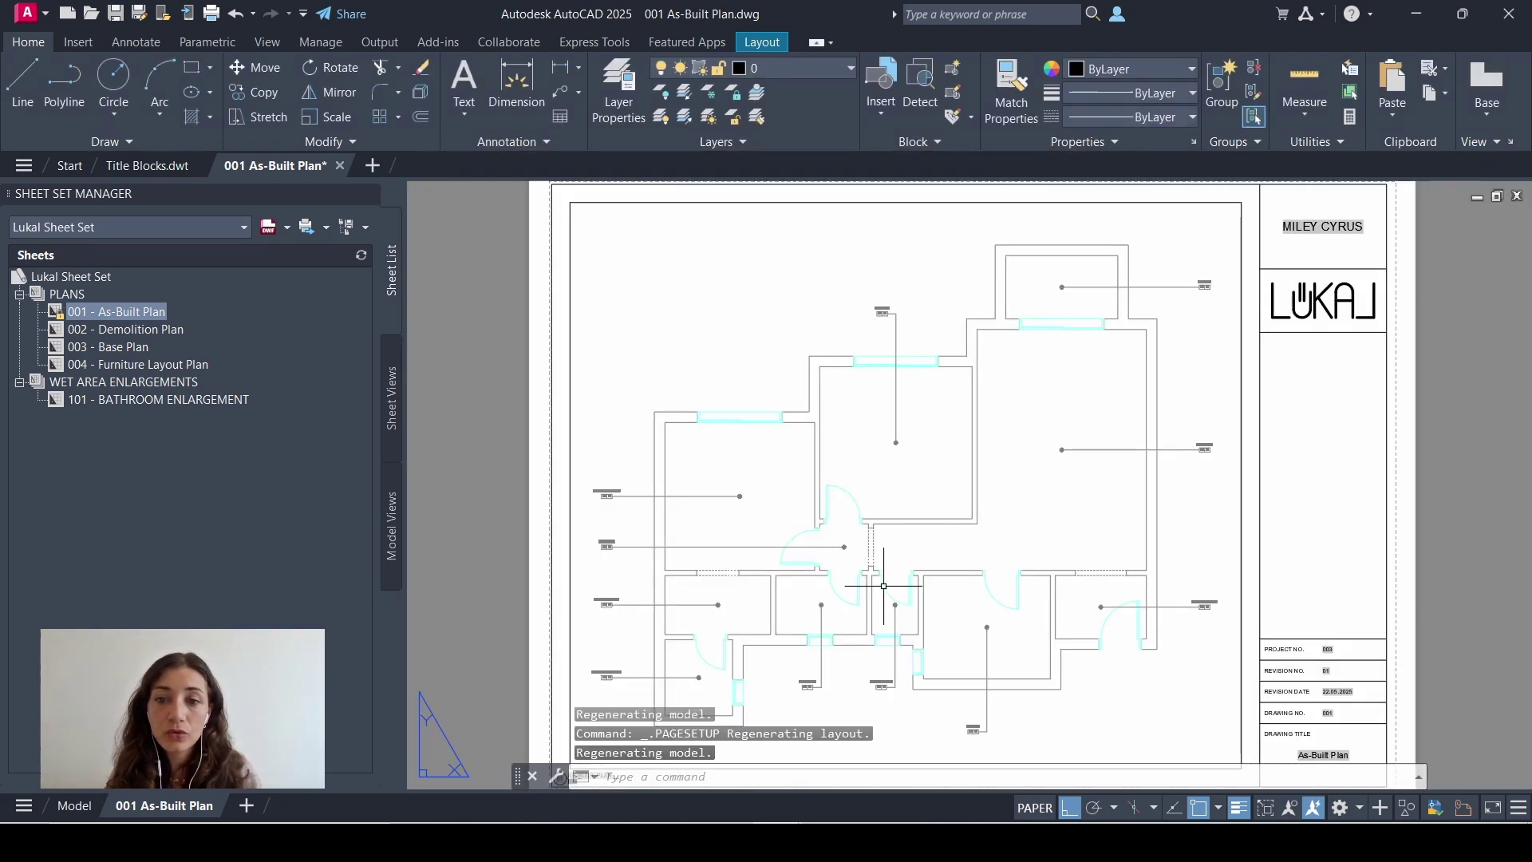
- Open the 002 Demolition Plan sheet and its layout's Page Setup Manager
{"action": "double_click", "coordinate": [144, 331]}
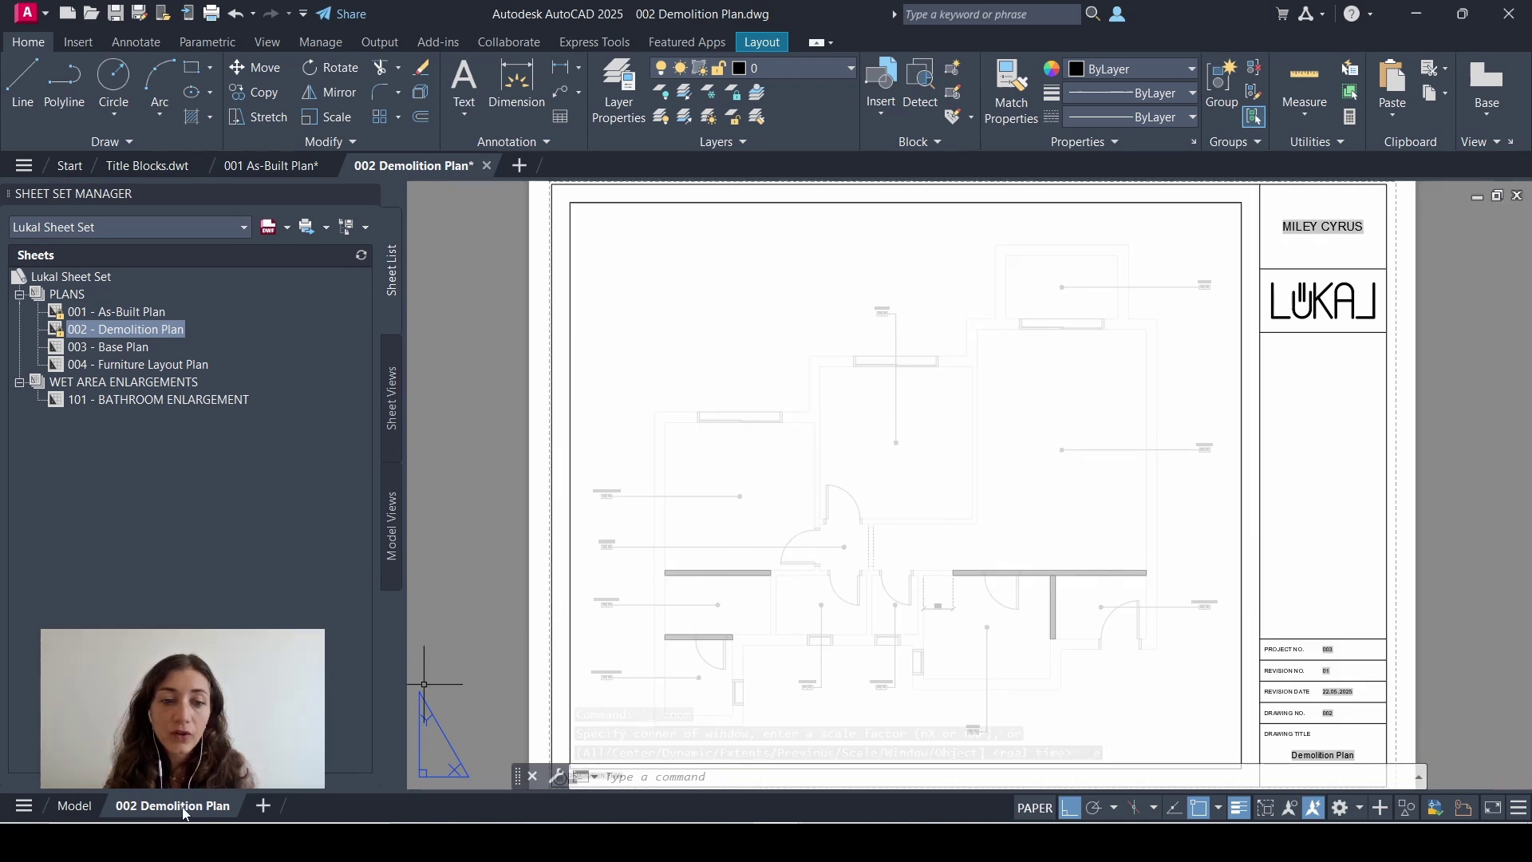
{"action": "right_click", "coordinate": [180, 805]}
{"action": "left_click", "coordinate": [309, 540]}
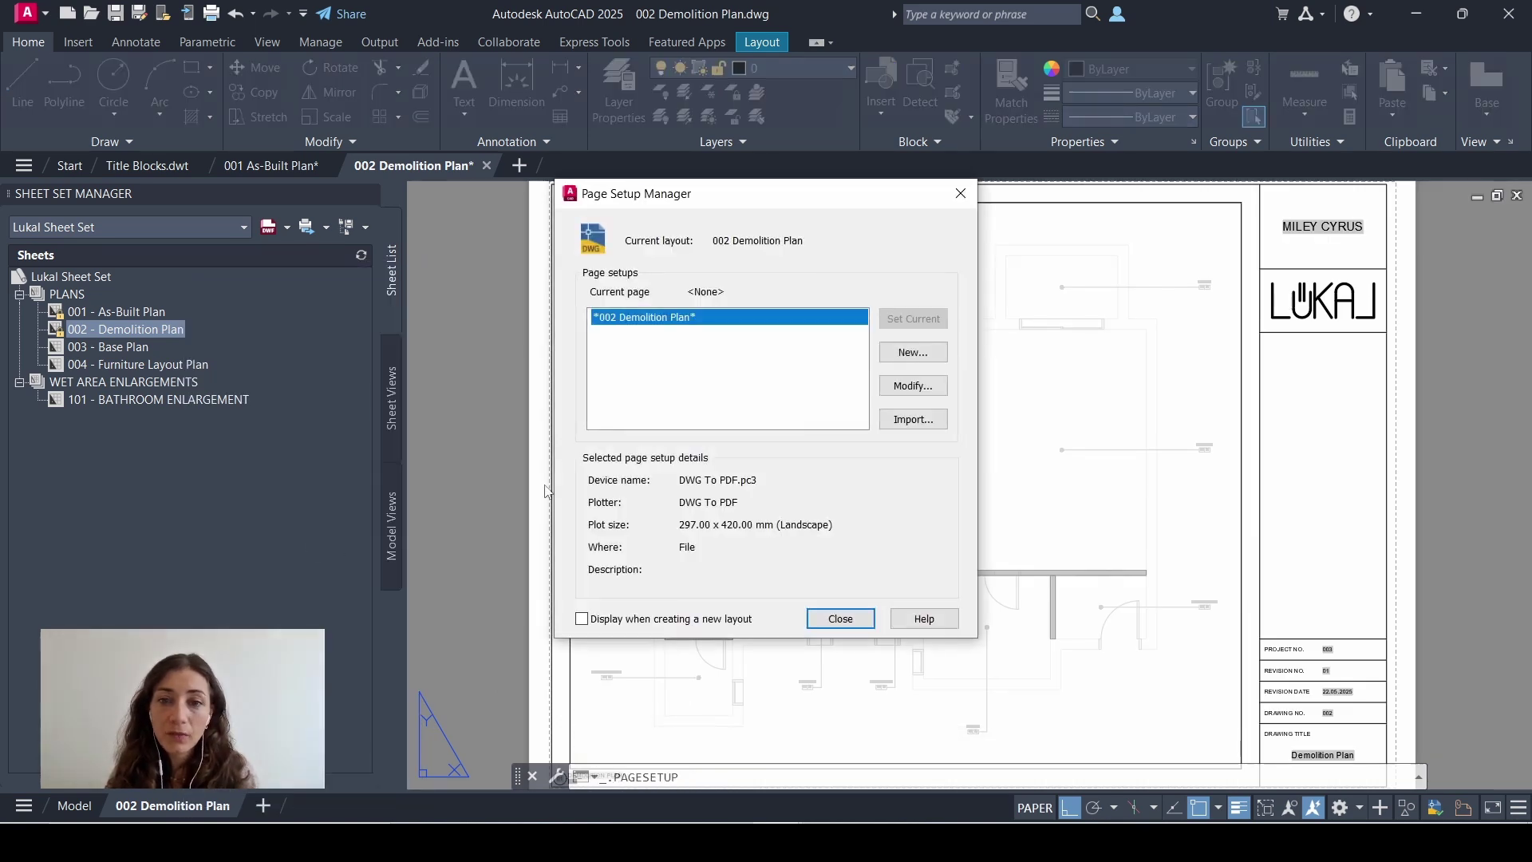
- Import Lukal Page Setup 01 from the Title Blocks template
{"action": "left_click", "coordinate": [910, 420]}
{"action": "left_click", "coordinate": [490, 314]}
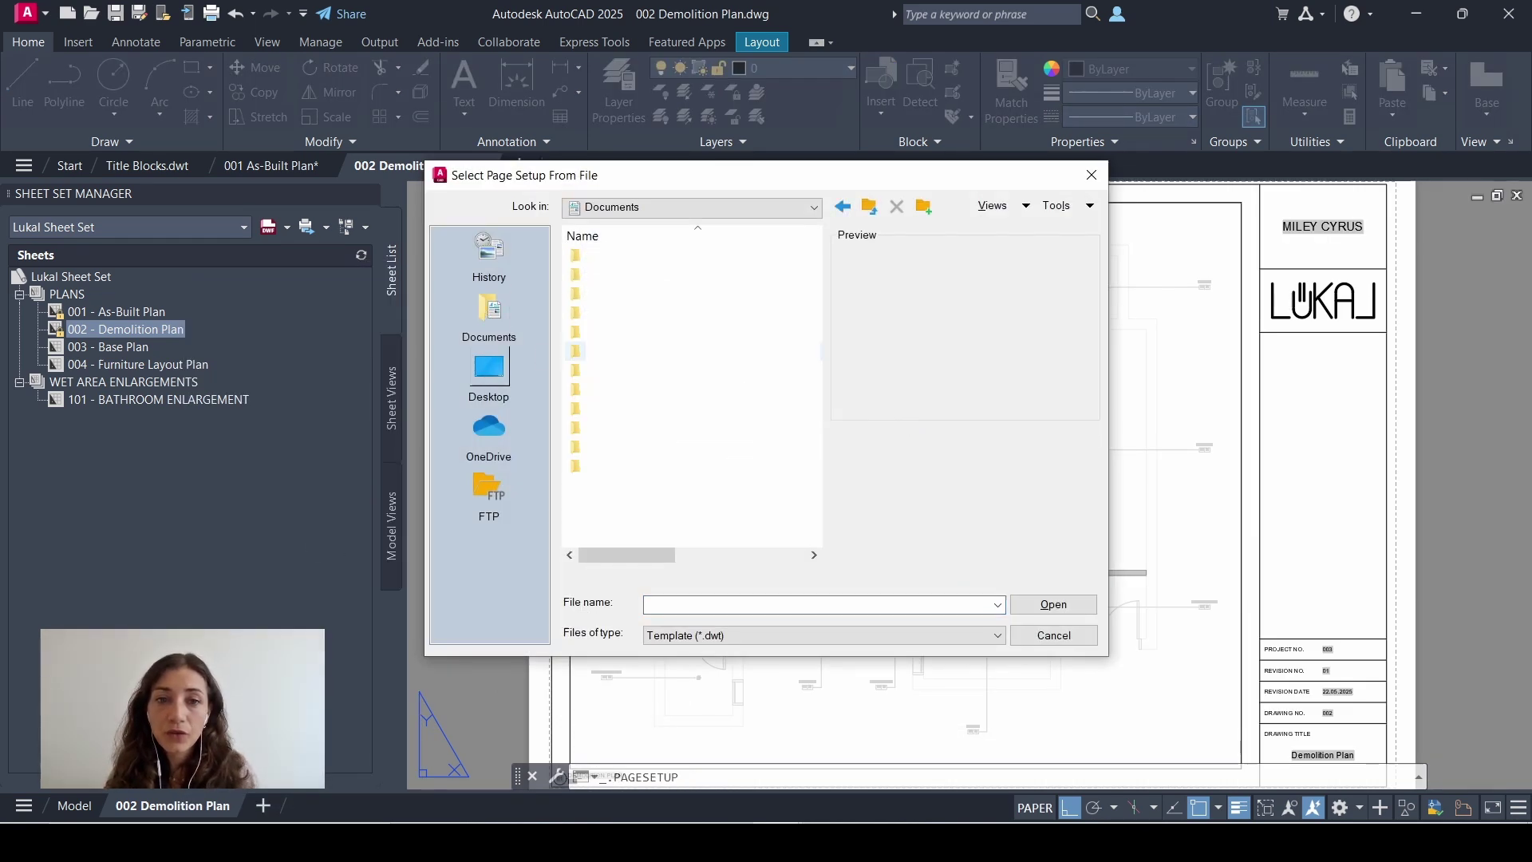
{"action": "double_click", "coordinate": [576, 273]}
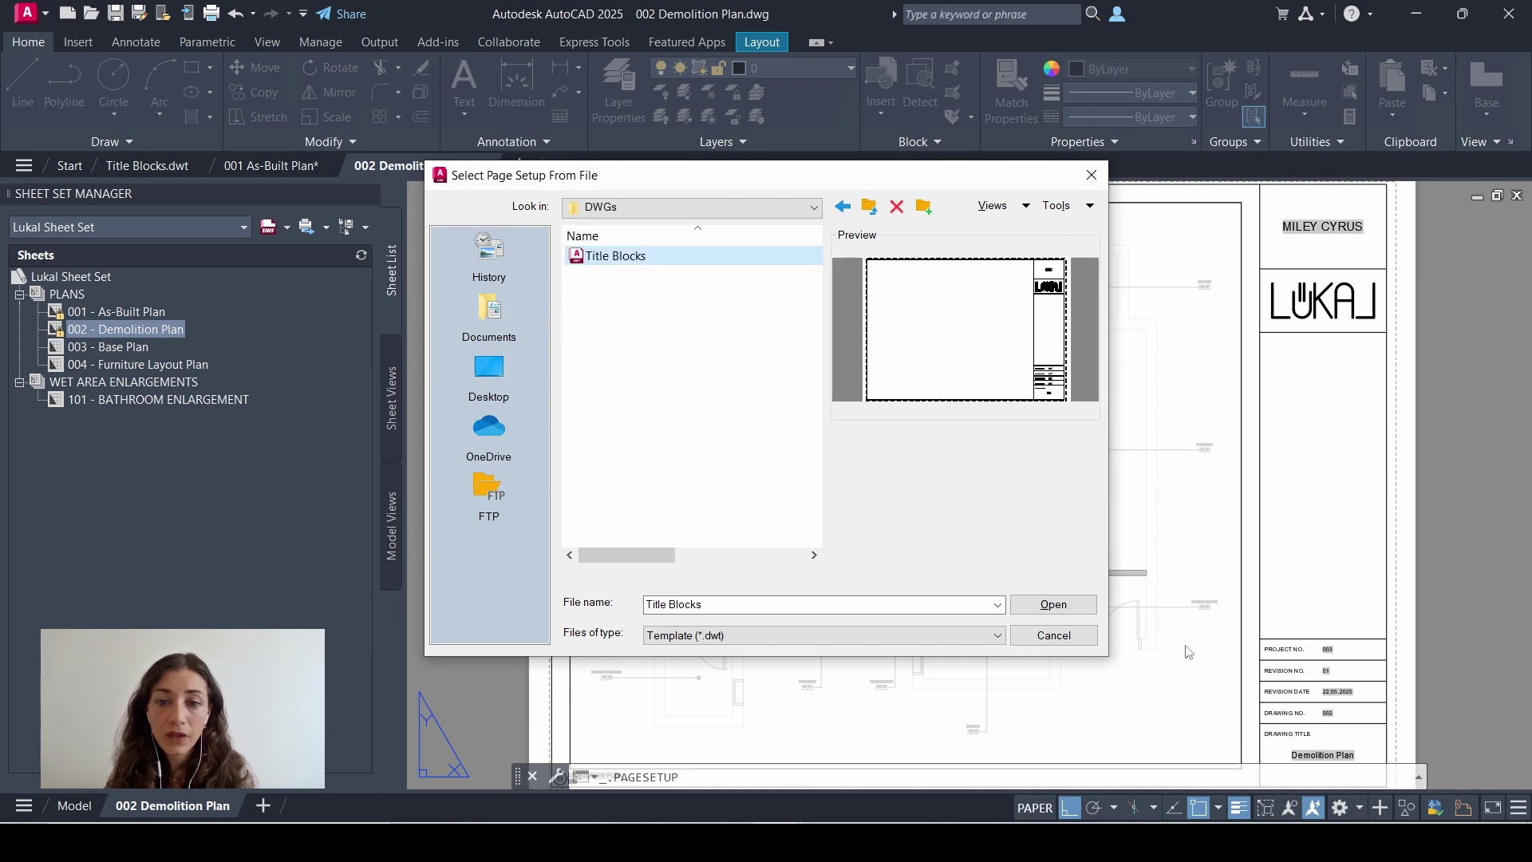
{"action": "left_click", "coordinate": [1054, 604]}
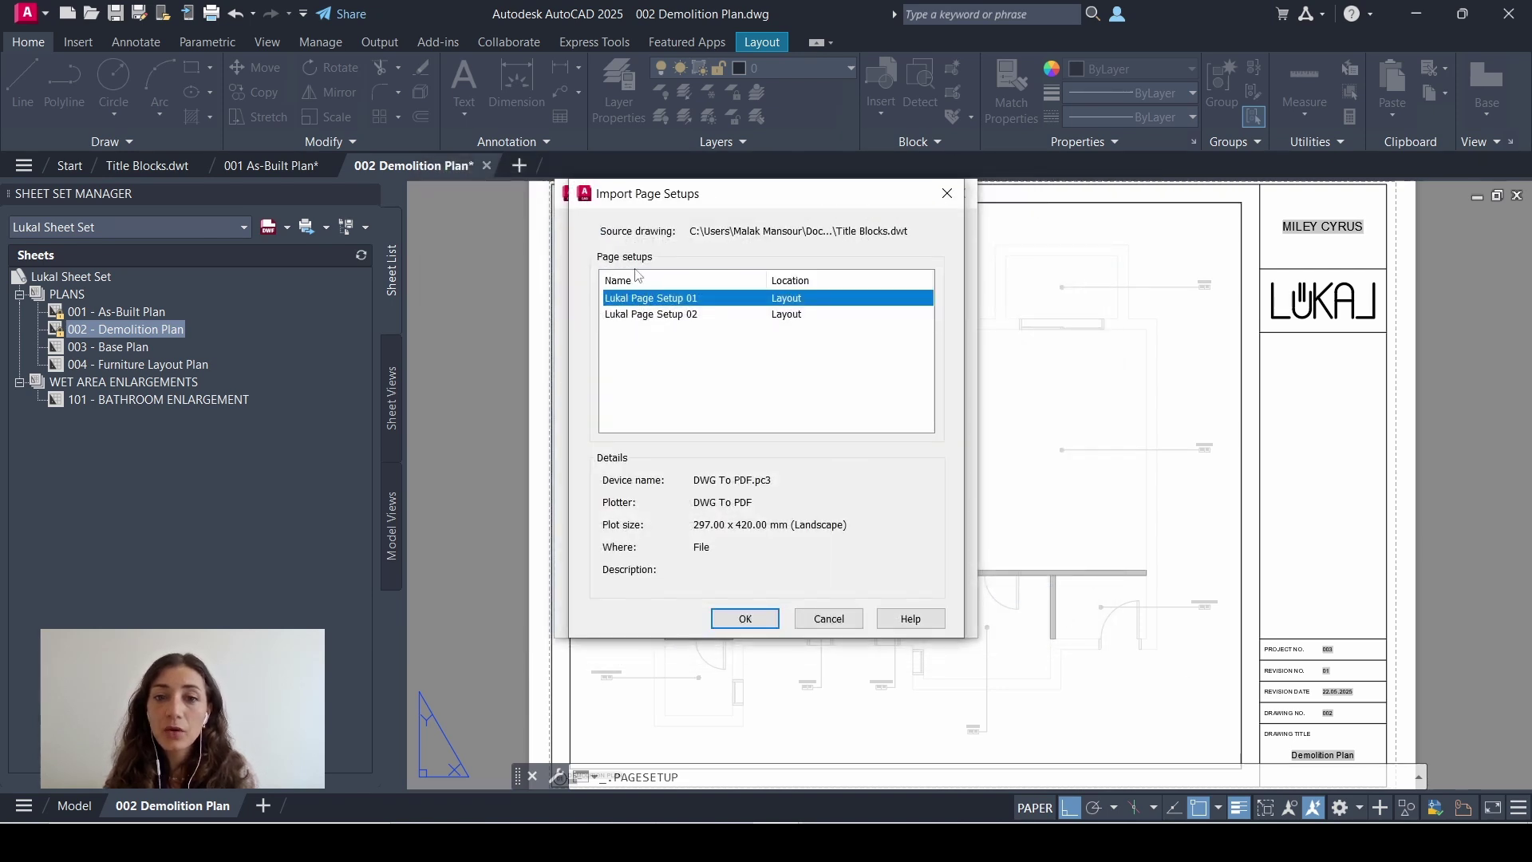
{"action": "left_click", "coordinate": [754, 618]}
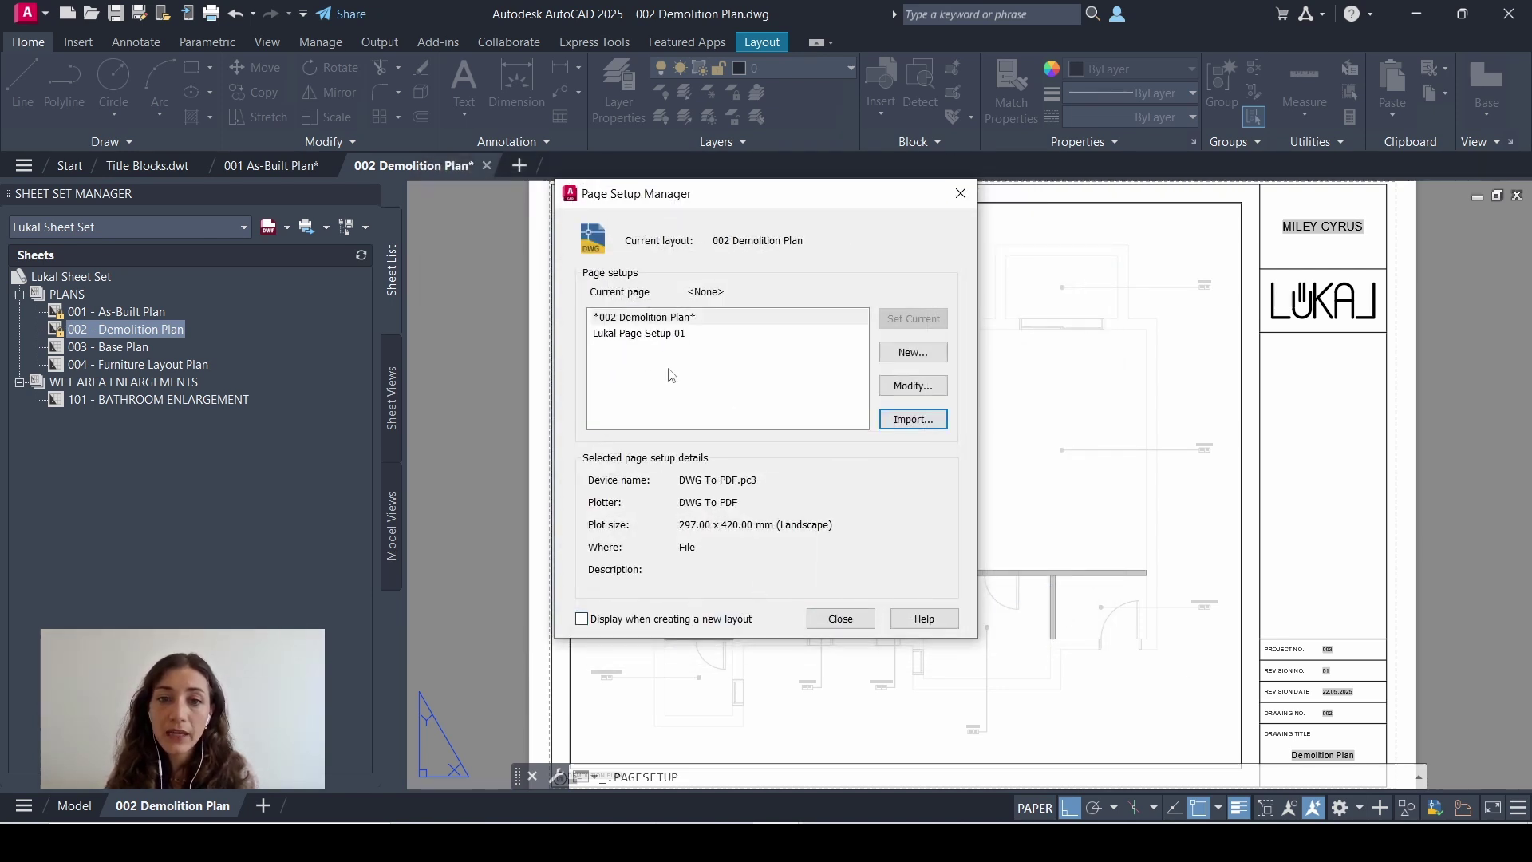
{"action": "left_click", "coordinate": [638, 334]}
- Make Lukal Page Setup 01 current for the Demolition Plan layout and regenerate
{"action": "right_click", "coordinate": [639, 341]}
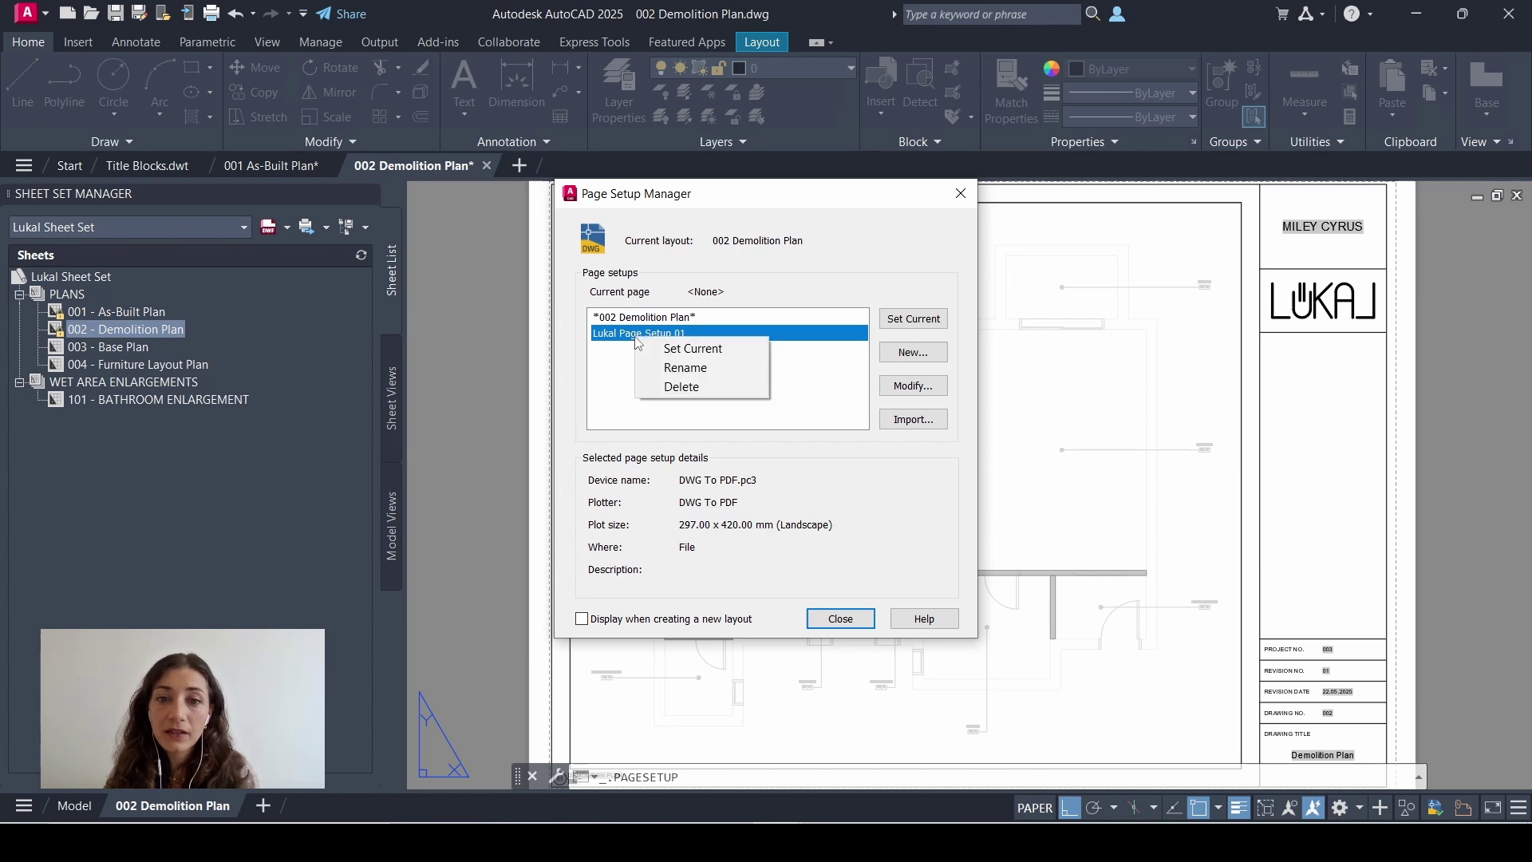
{"action": "left_click", "coordinate": [683, 347]}
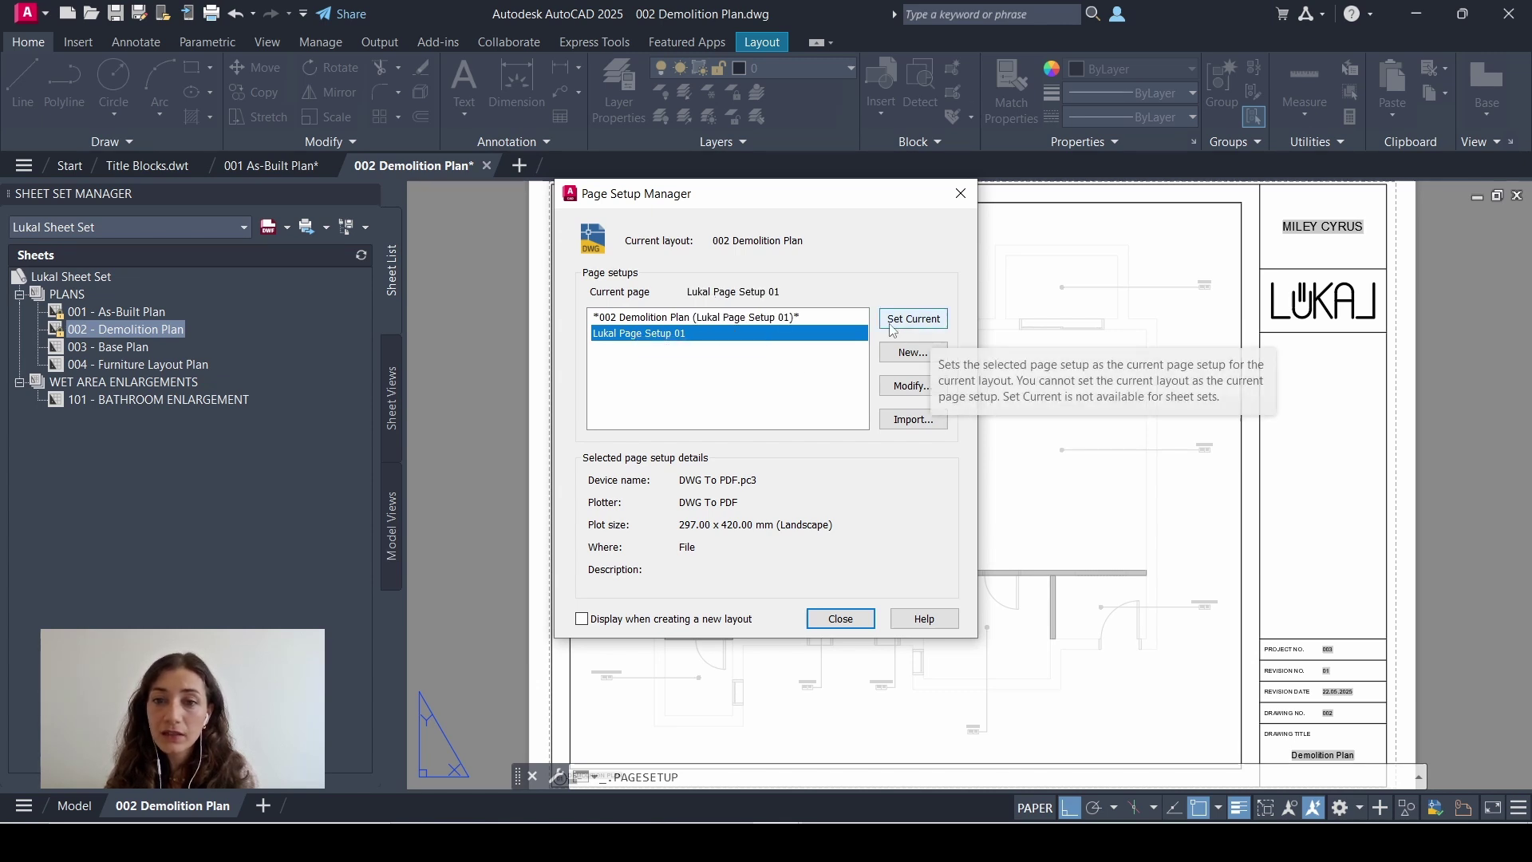
{"action": "left_click", "coordinate": [840, 618]}
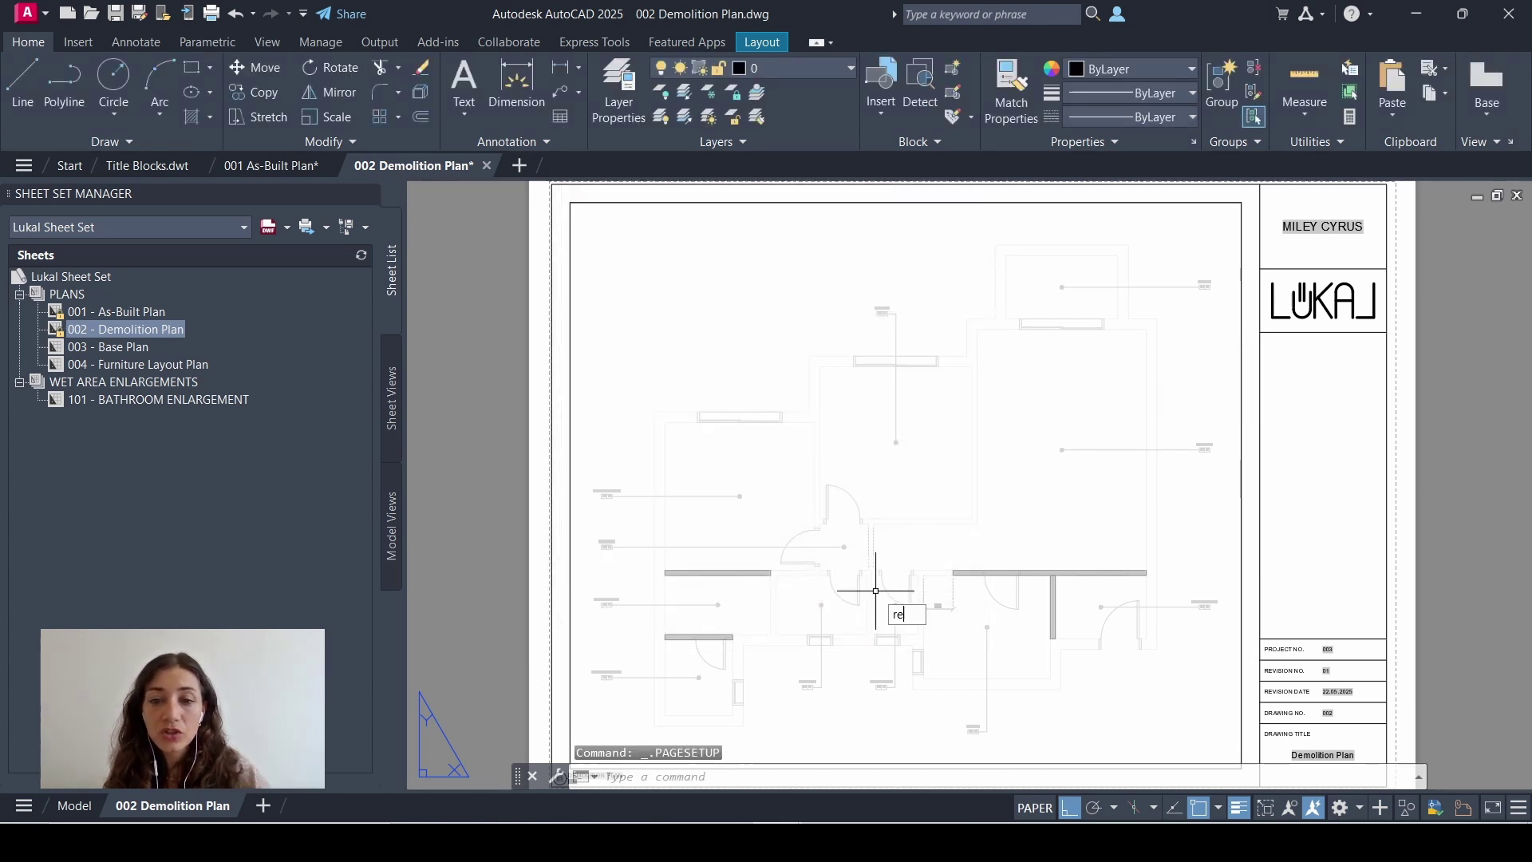
{"action": "type", "text": "re"}
{"action": "key", "text": "Escape"}
{"action": "scroll", "coordinate": [892, 586], "scroll_direction": "up", "scroll_amount": 4}
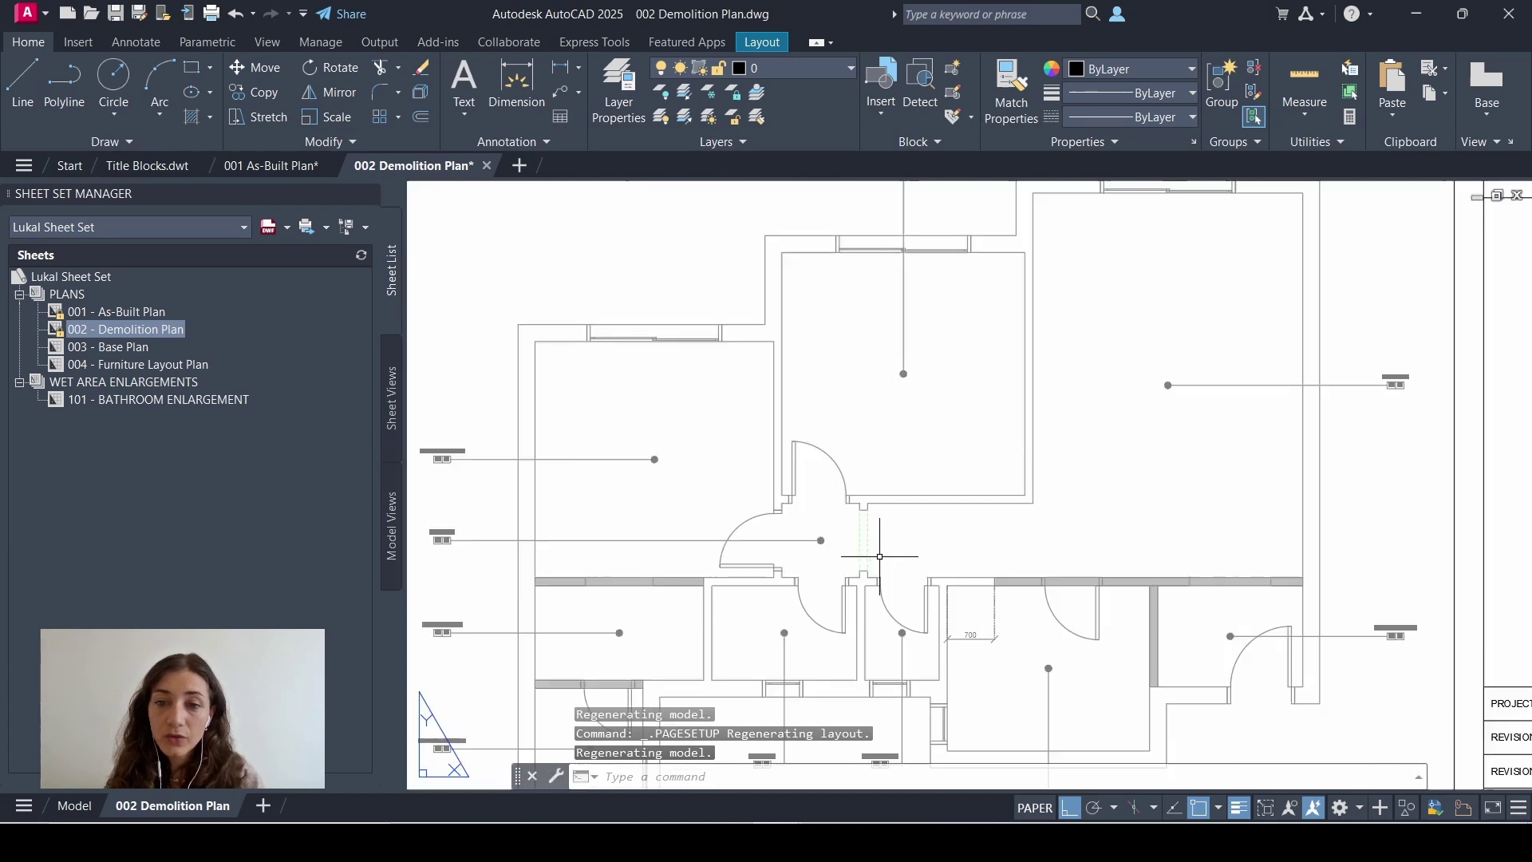
{"action": "scroll", "coordinate": [875, 527], "scroll_direction": "up", "scroll_amount": 4}
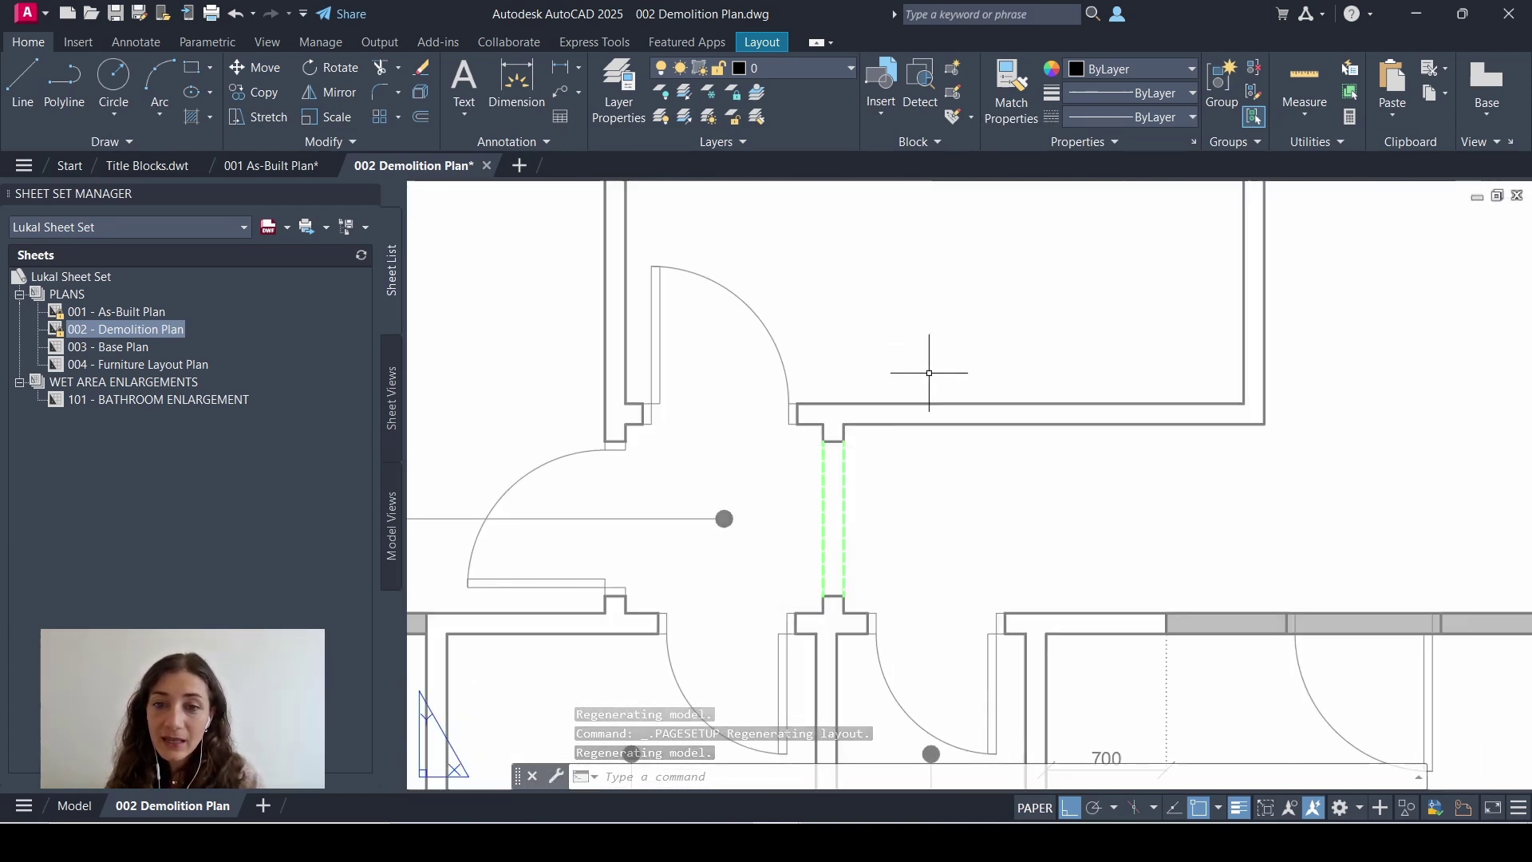
{"action": "scroll", "coordinate": [820, 485], "scroll_direction": "down", "scroll_amount": 2}
{"action": "scroll", "coordinate": [814, 482], "scroll_direction": "down", "scroll_amount": 1}
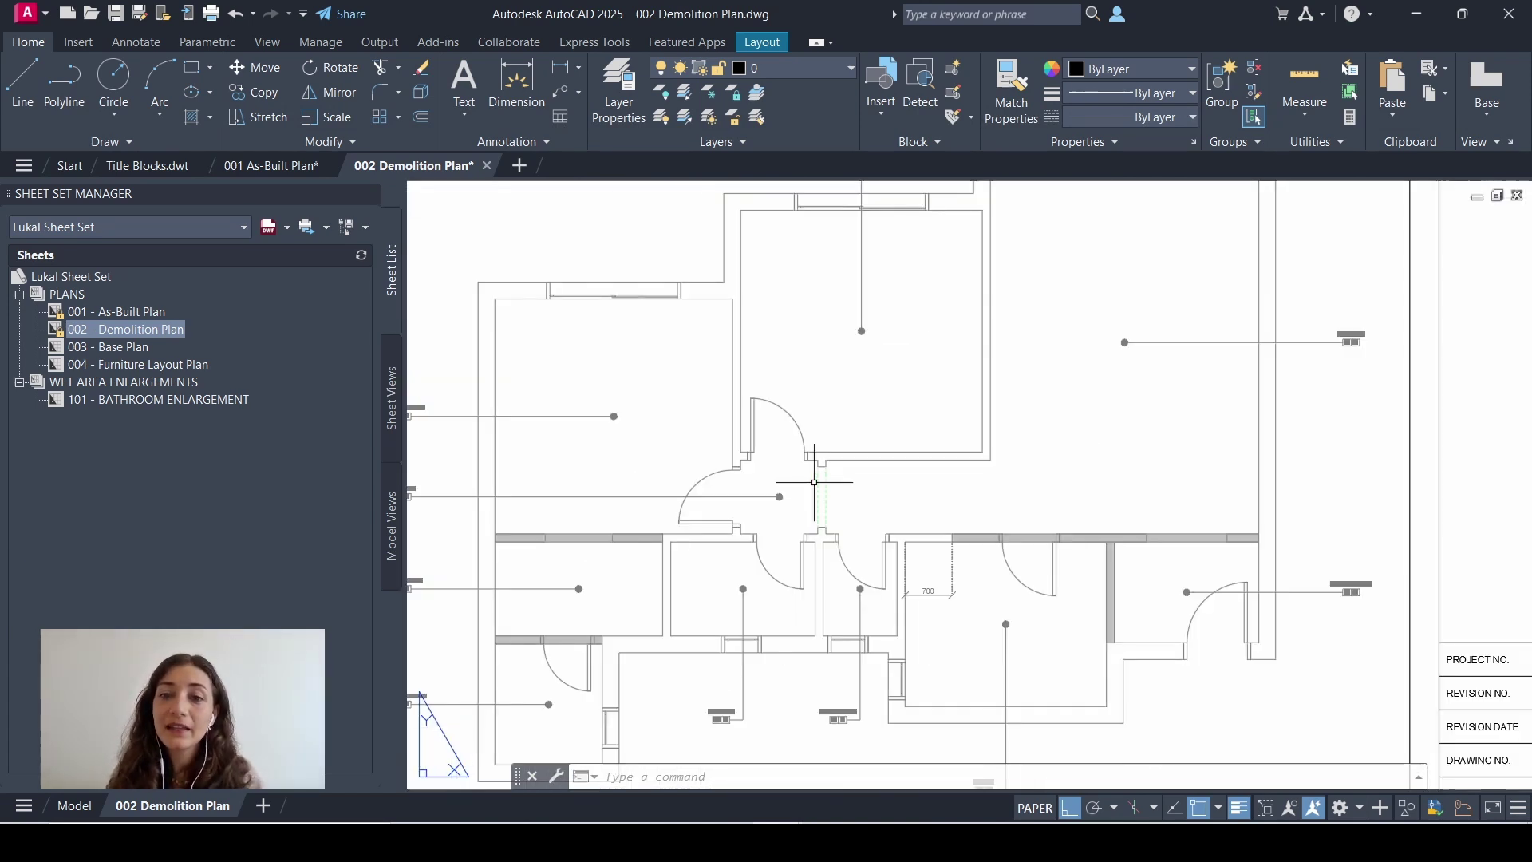
{"action": "scroll", "coordinate": [815, 483], "scroll_direction": "down", "scroll_amount": 2}
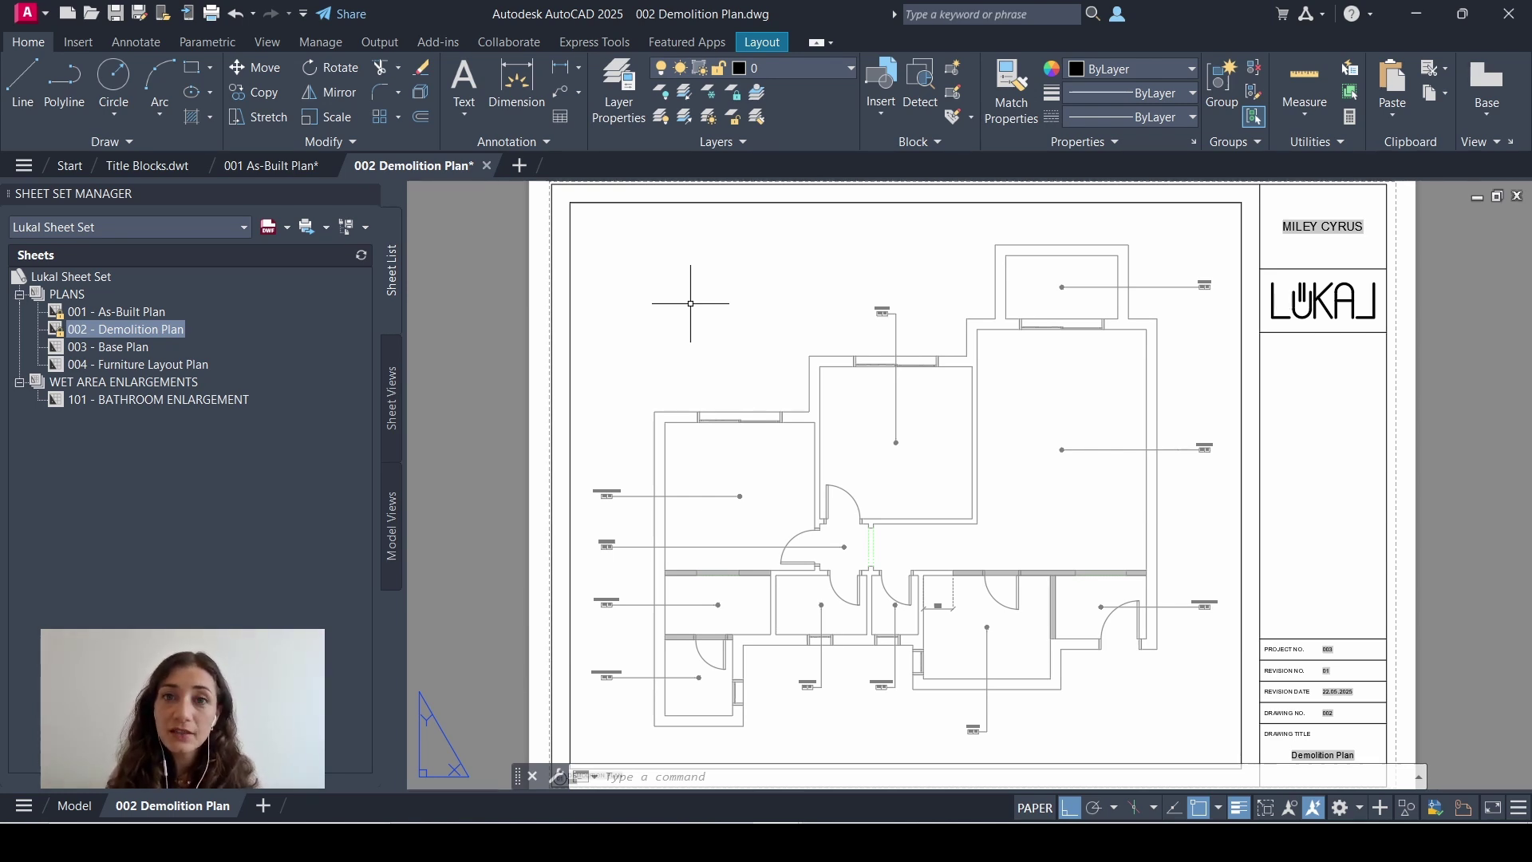
- In Sheet Set Properties, choose Title Blocks from the project's DWGs folder as the overrides file
{"action": "right_click", "coordinate": [76, 280]}
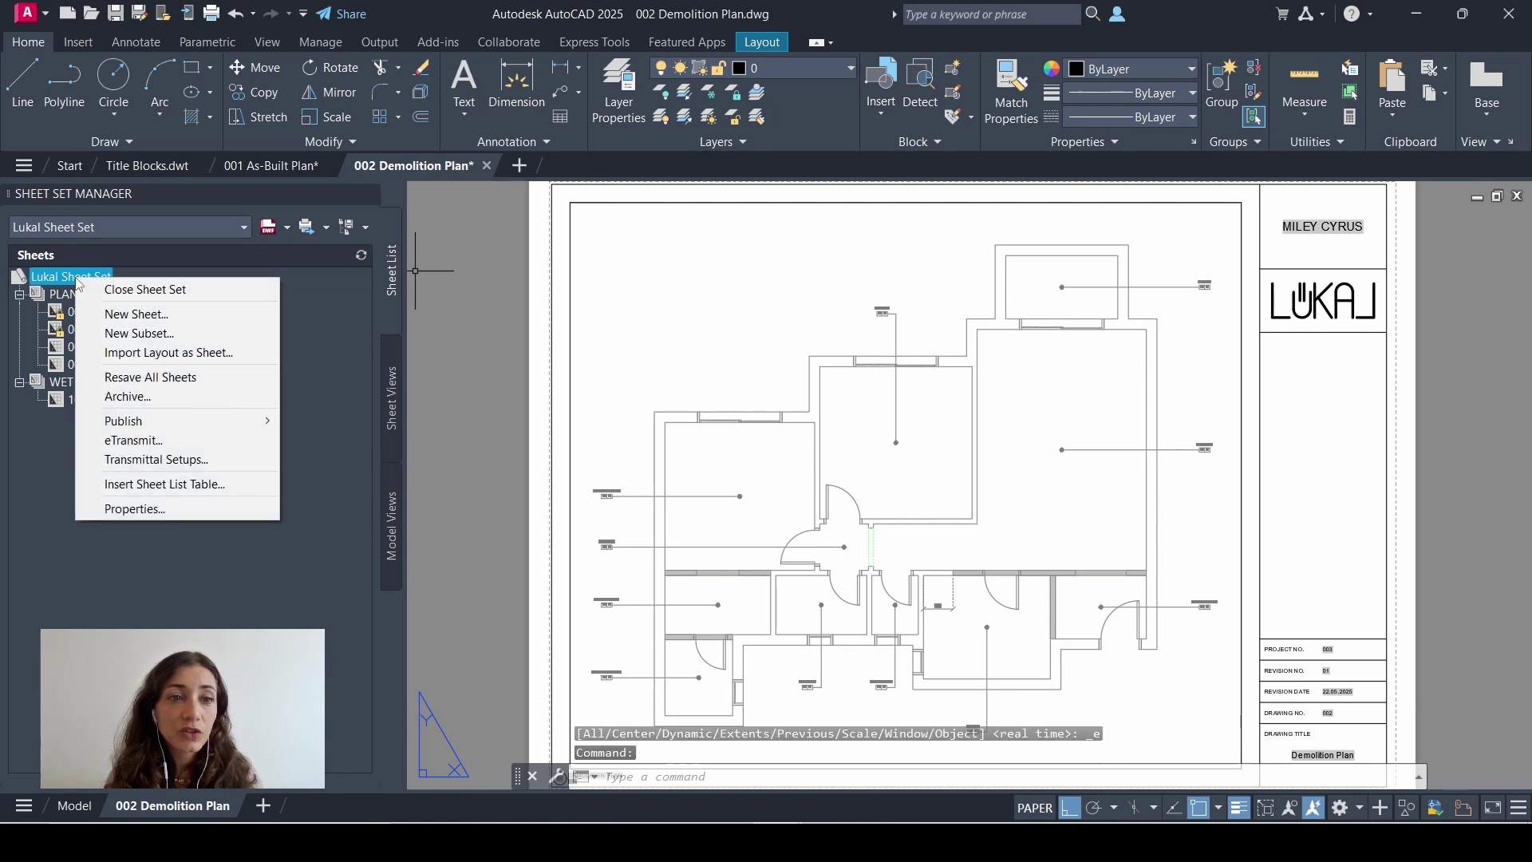
{"action": "left_click", "coordinate": [162, 512]}
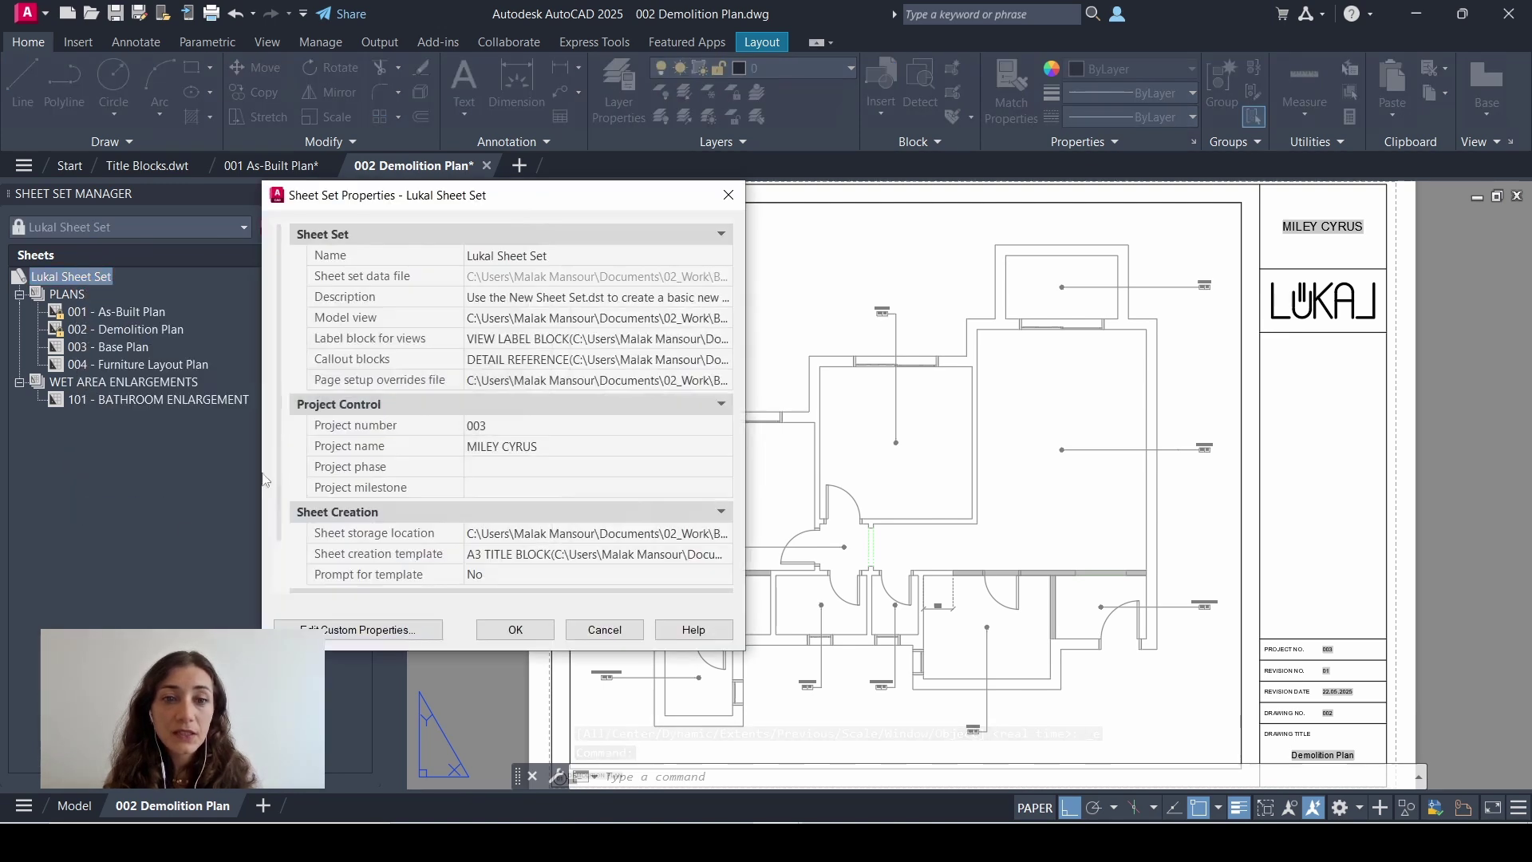
{"action": "left_click", "coordinate": [500, 381]}
{"action": "left_click", "coordinate": [722, 379]}
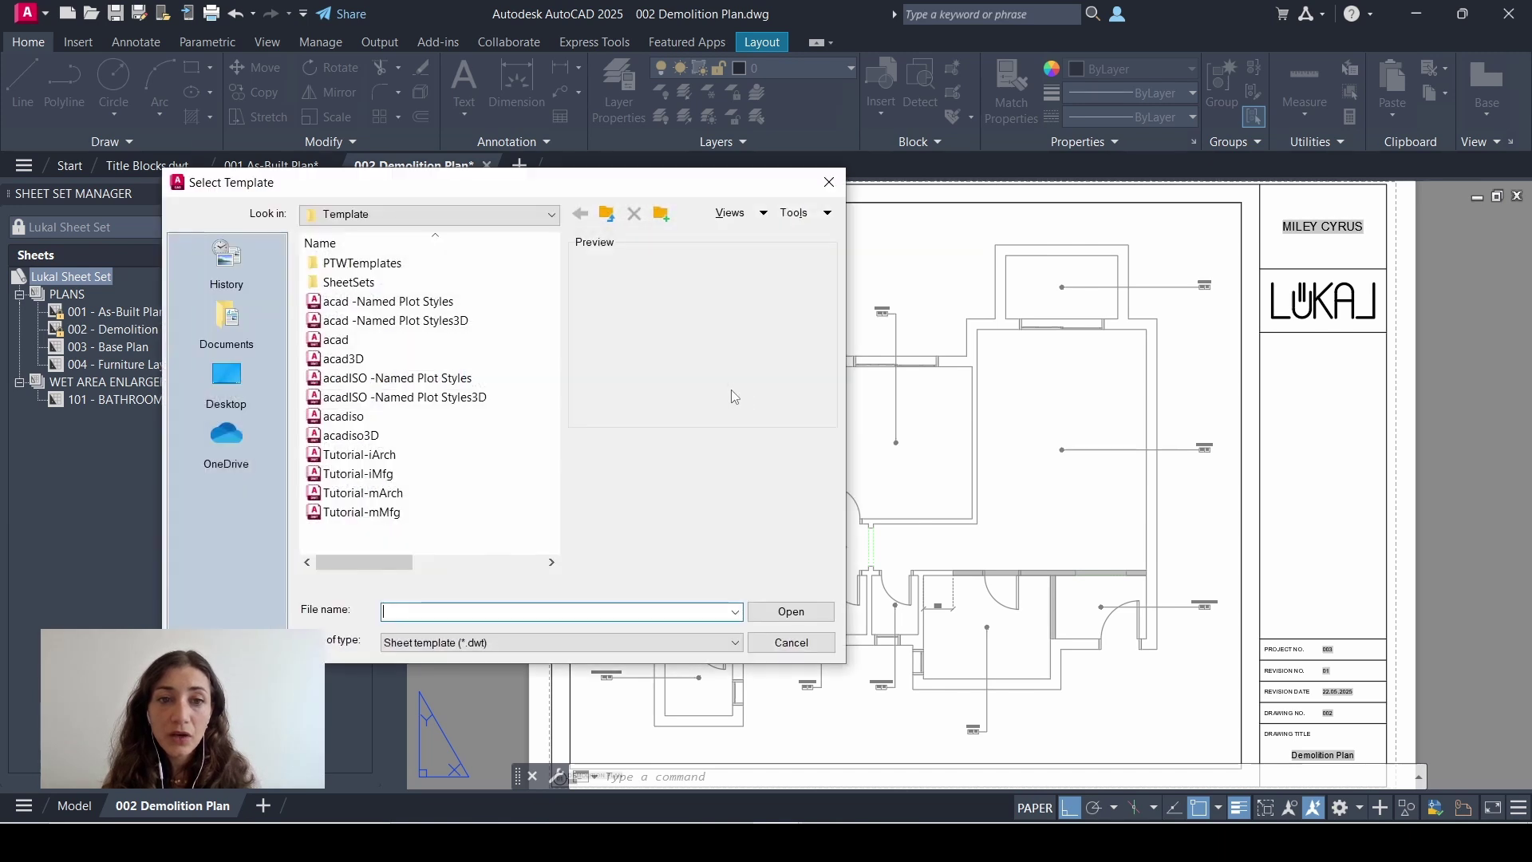
{"action": "left_click", "coordinate": [226, 317]}
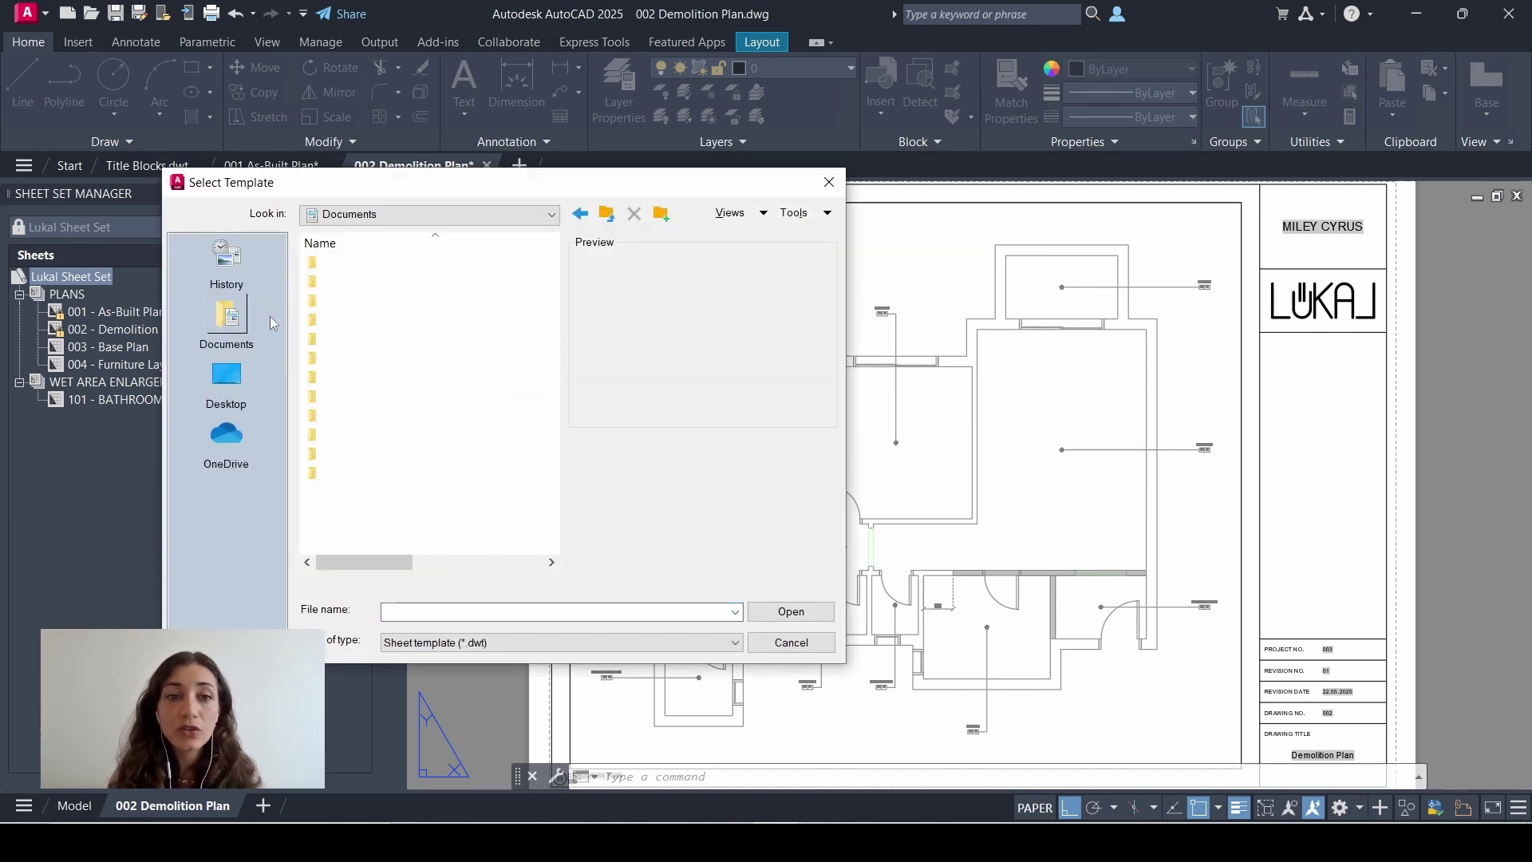
{"action": "double_click", "coordinate": [347, 281]}
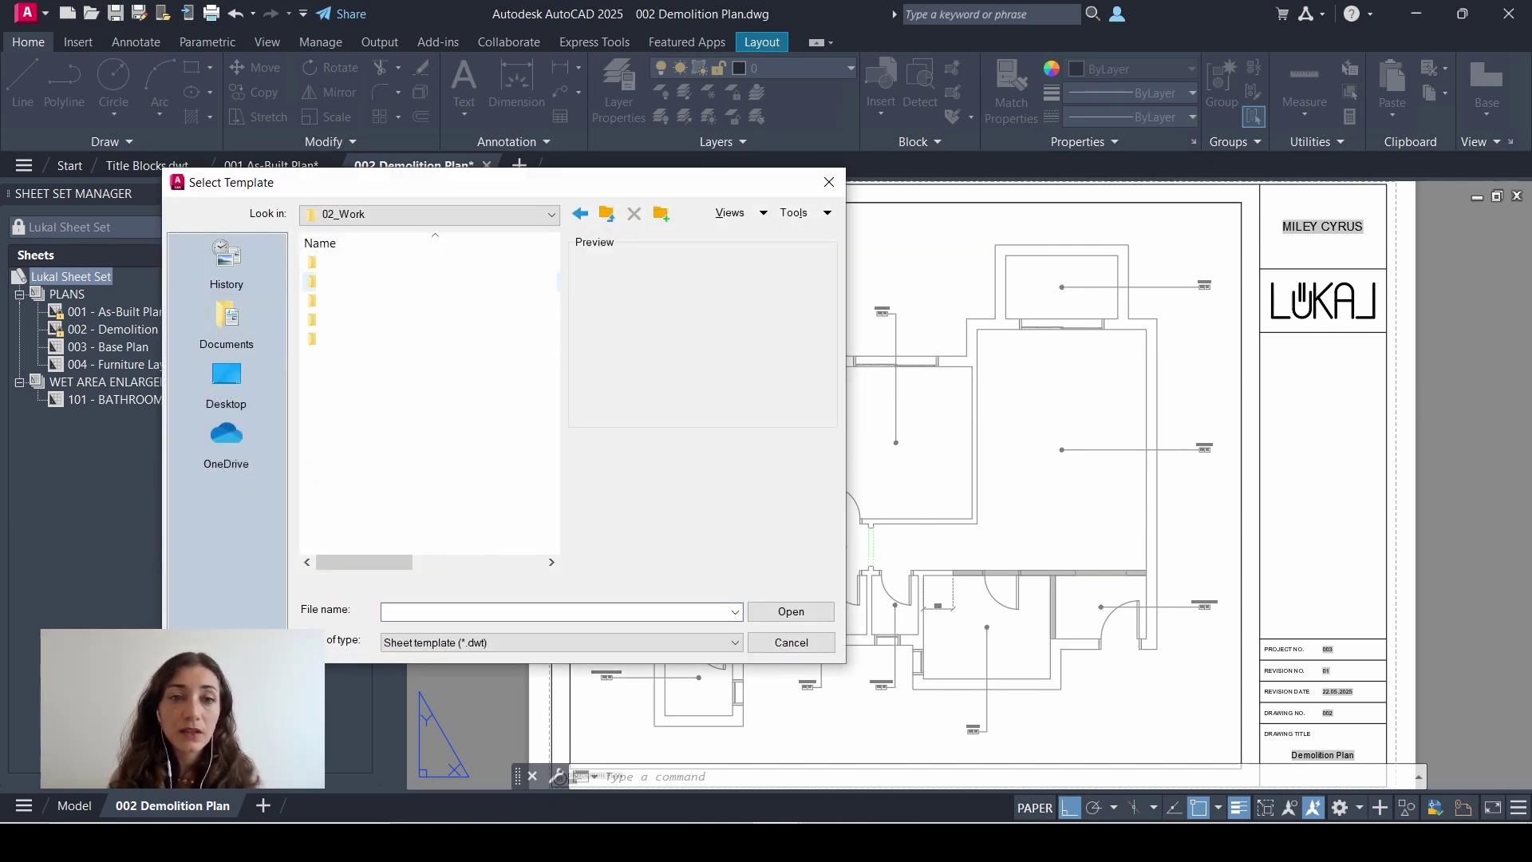
{"action": "double_click", "coordinate": [347, 282]}
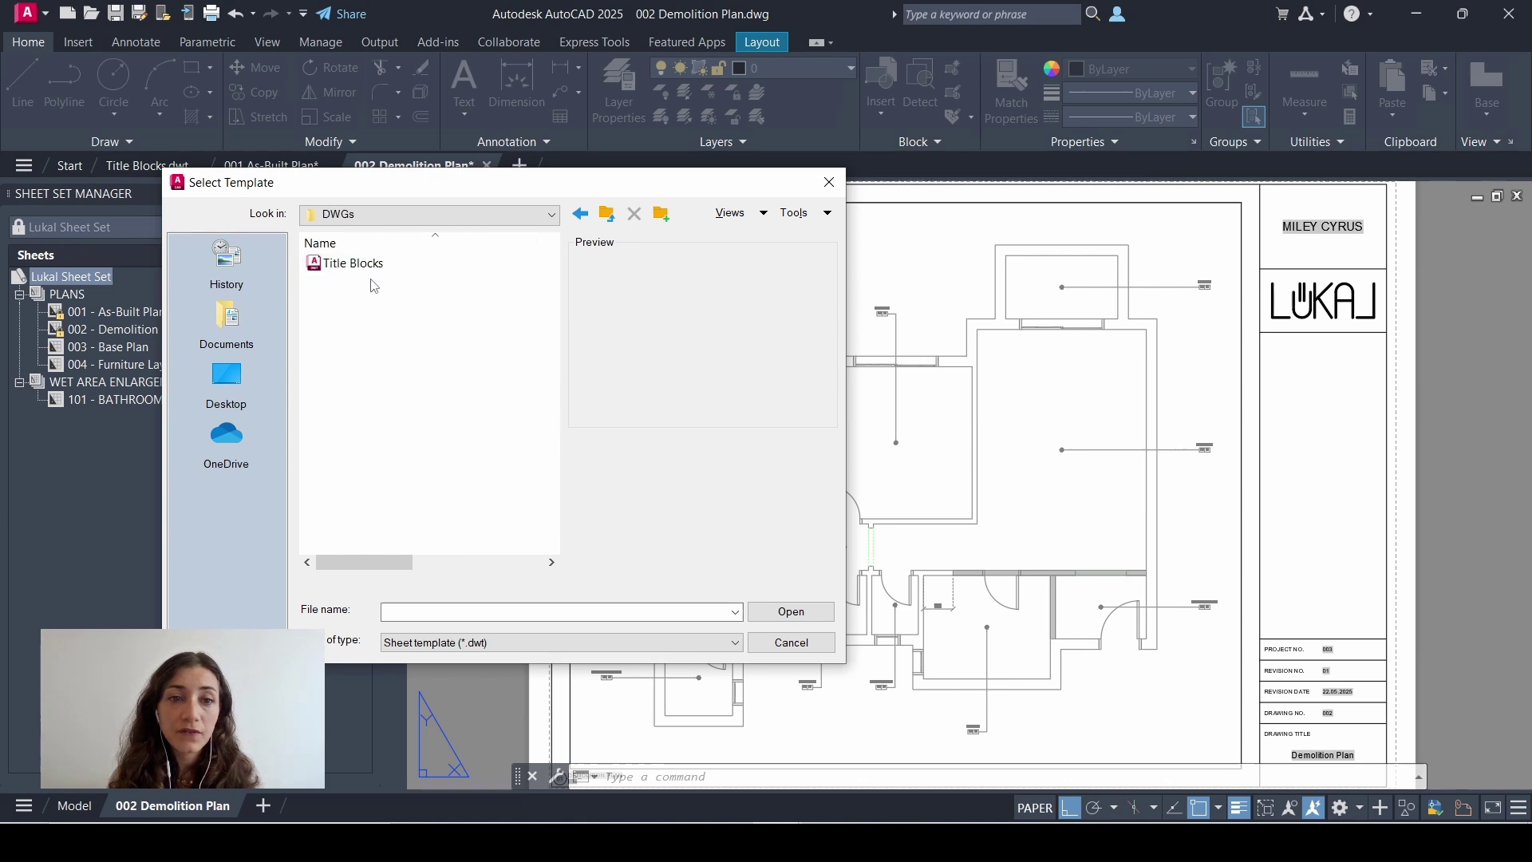
{"action": "left_click", "coordinate": [359, 262]}
{"action": "left_click", "coordinate": [789, 610]}
{"action": "left_click", "coordinate": [514, 629]}
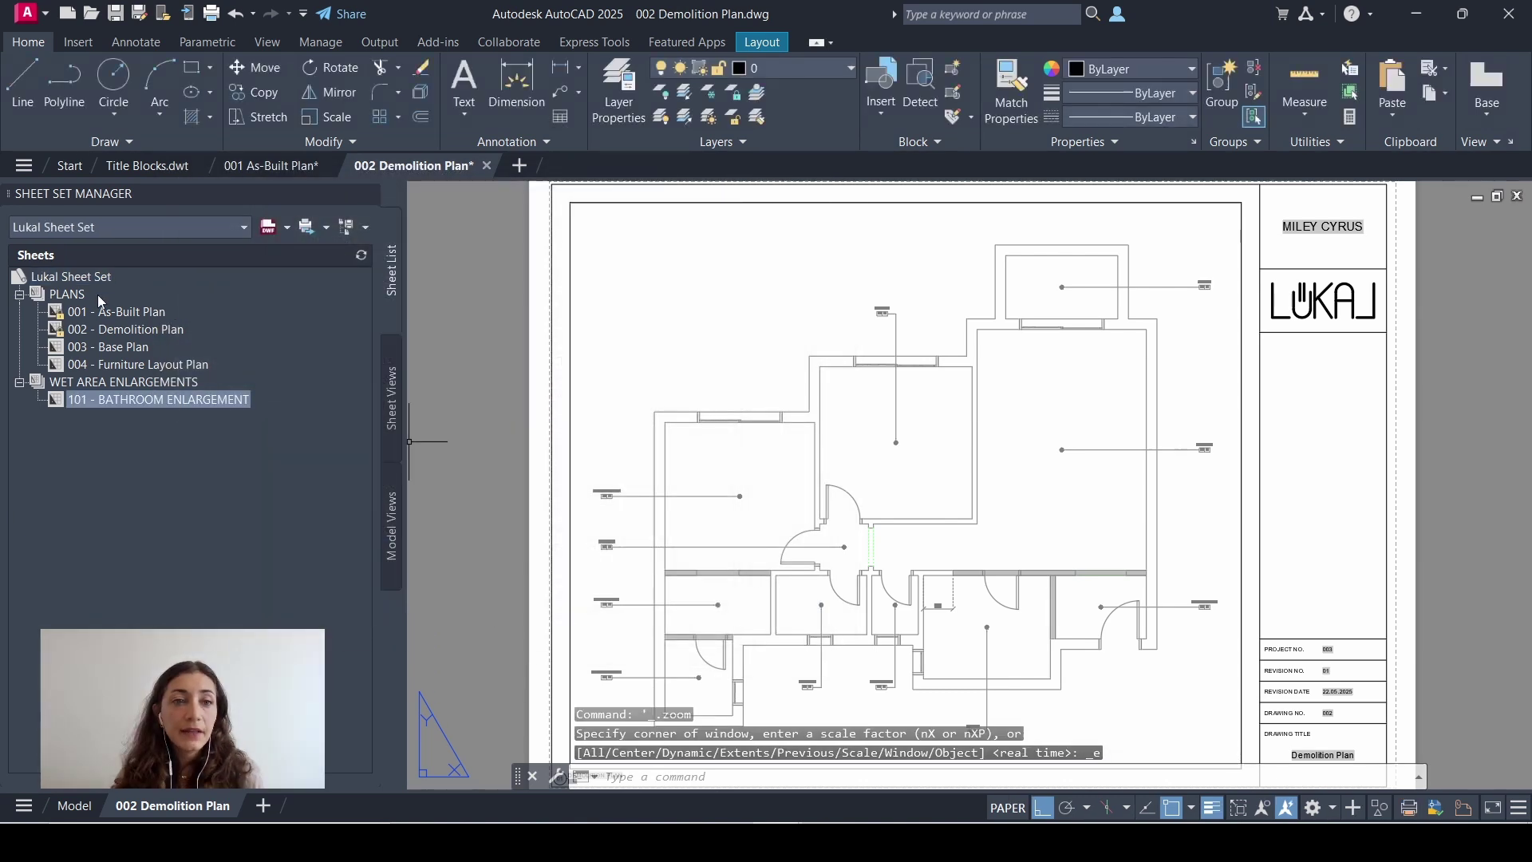
- Publish the sheet set with the Lukal Page Setup 02 override to PDF 'Lukal Sheet Set with New Plot Style' and open it
{"action": "right_click", "coordinate": [94, 284]}
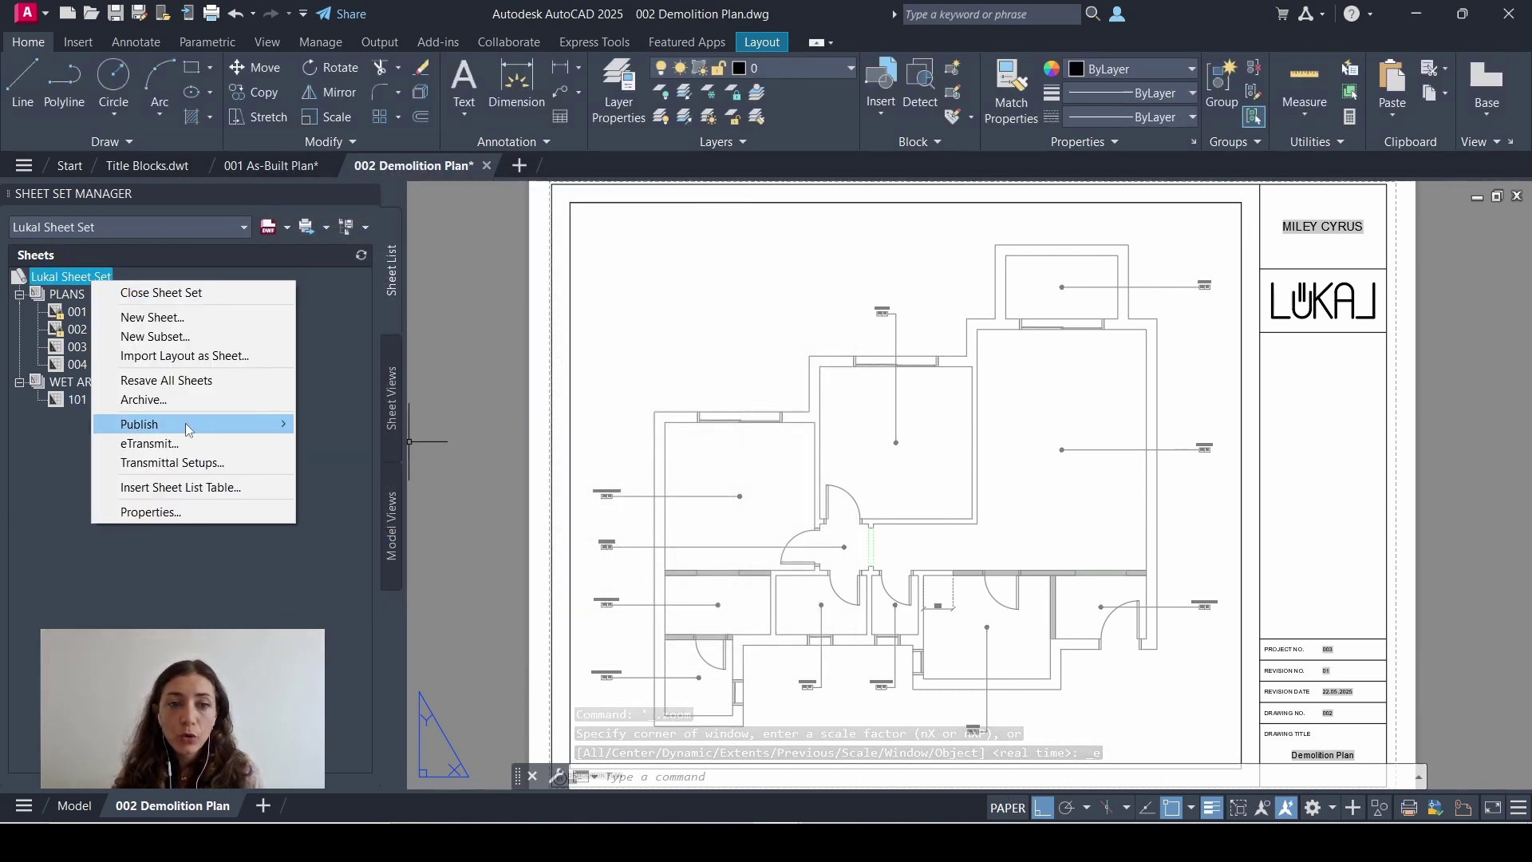
{"action": "mouse_move", "coordinate": [138, 424]}
{"action": "mouse_move", "coordinate": [411, 501]}
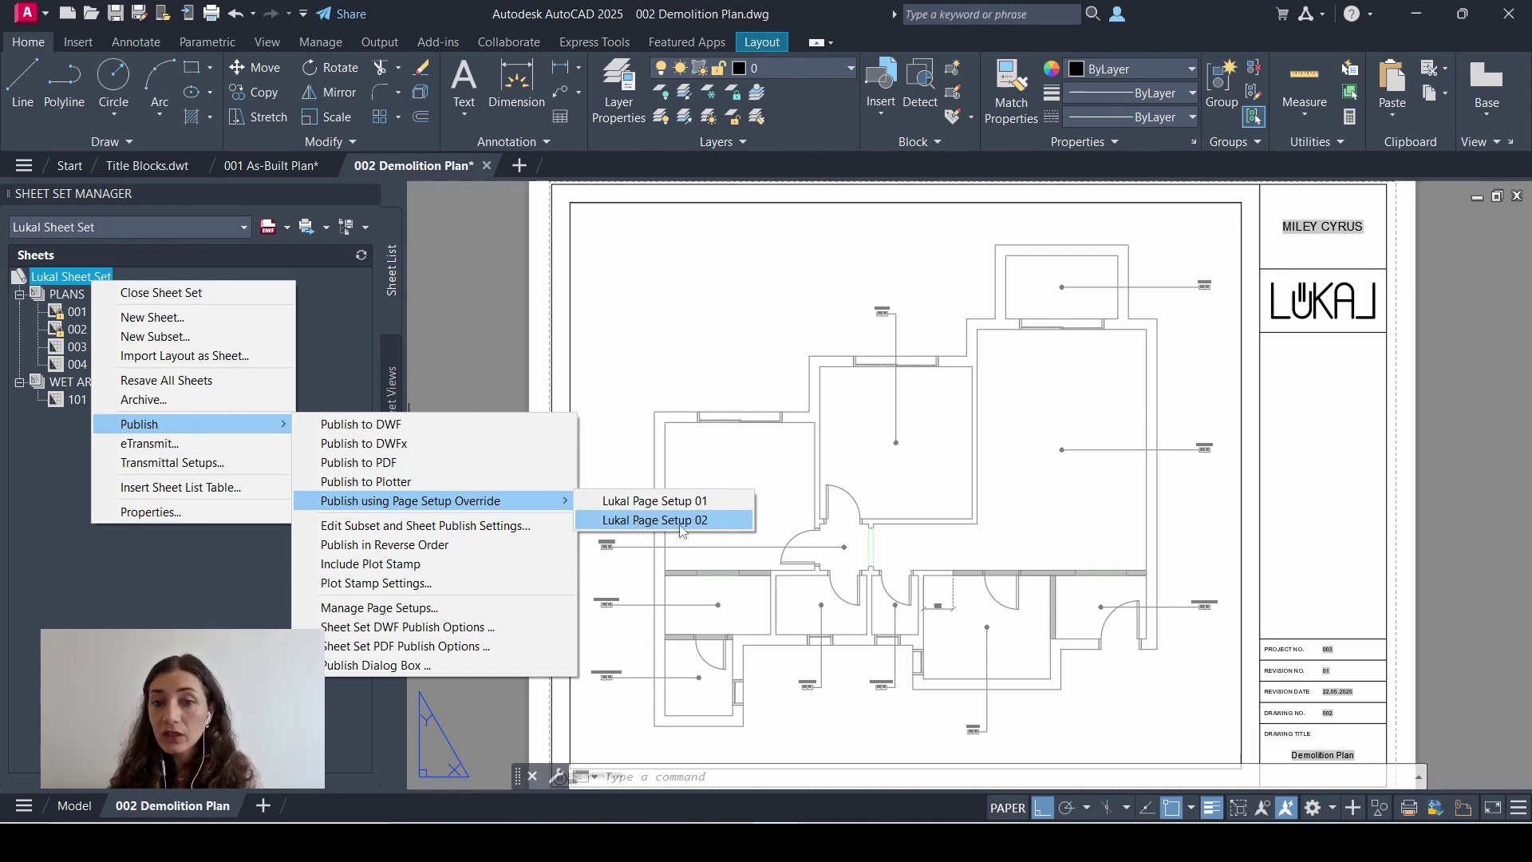
{"action": "left_click", "coordinate": [695, 523]}
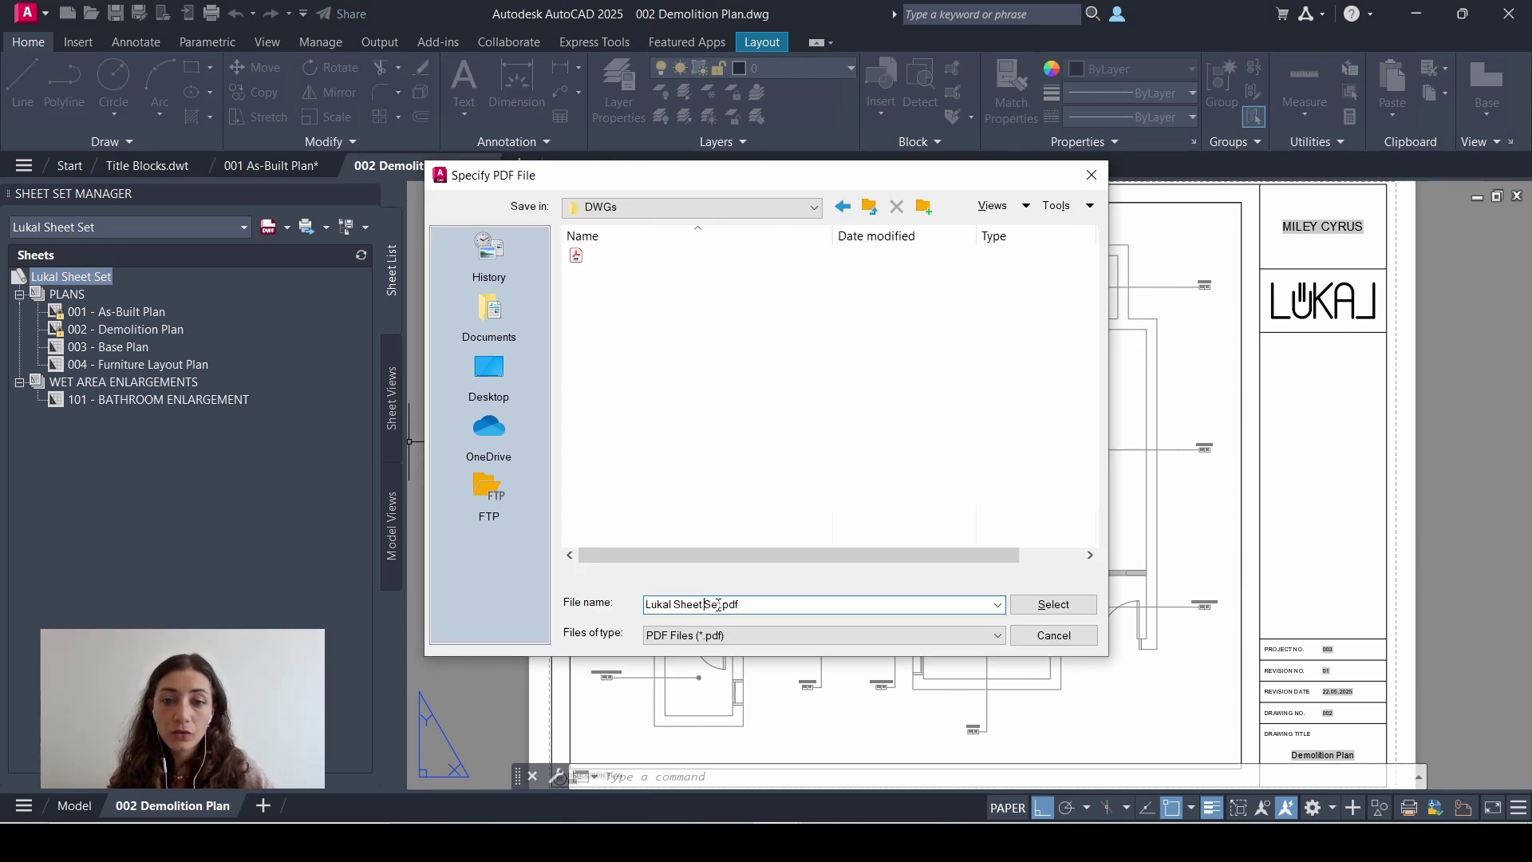
{"action": "type", "text": "with"}
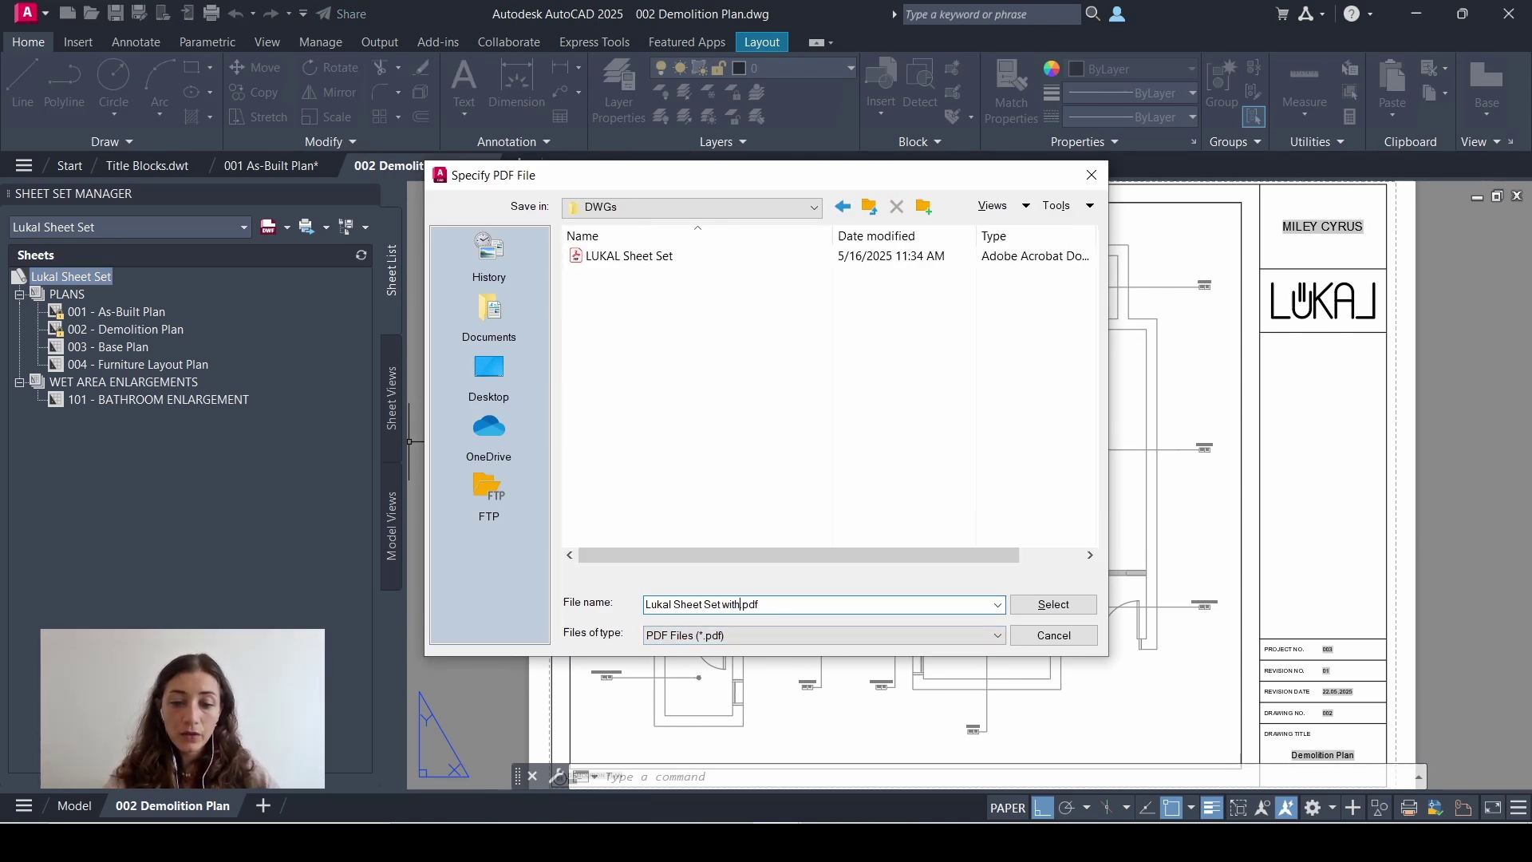
{"action": "type", "text": " New Plot Style"}
{"action": "left_click", "coordinate": [1017, 605]}
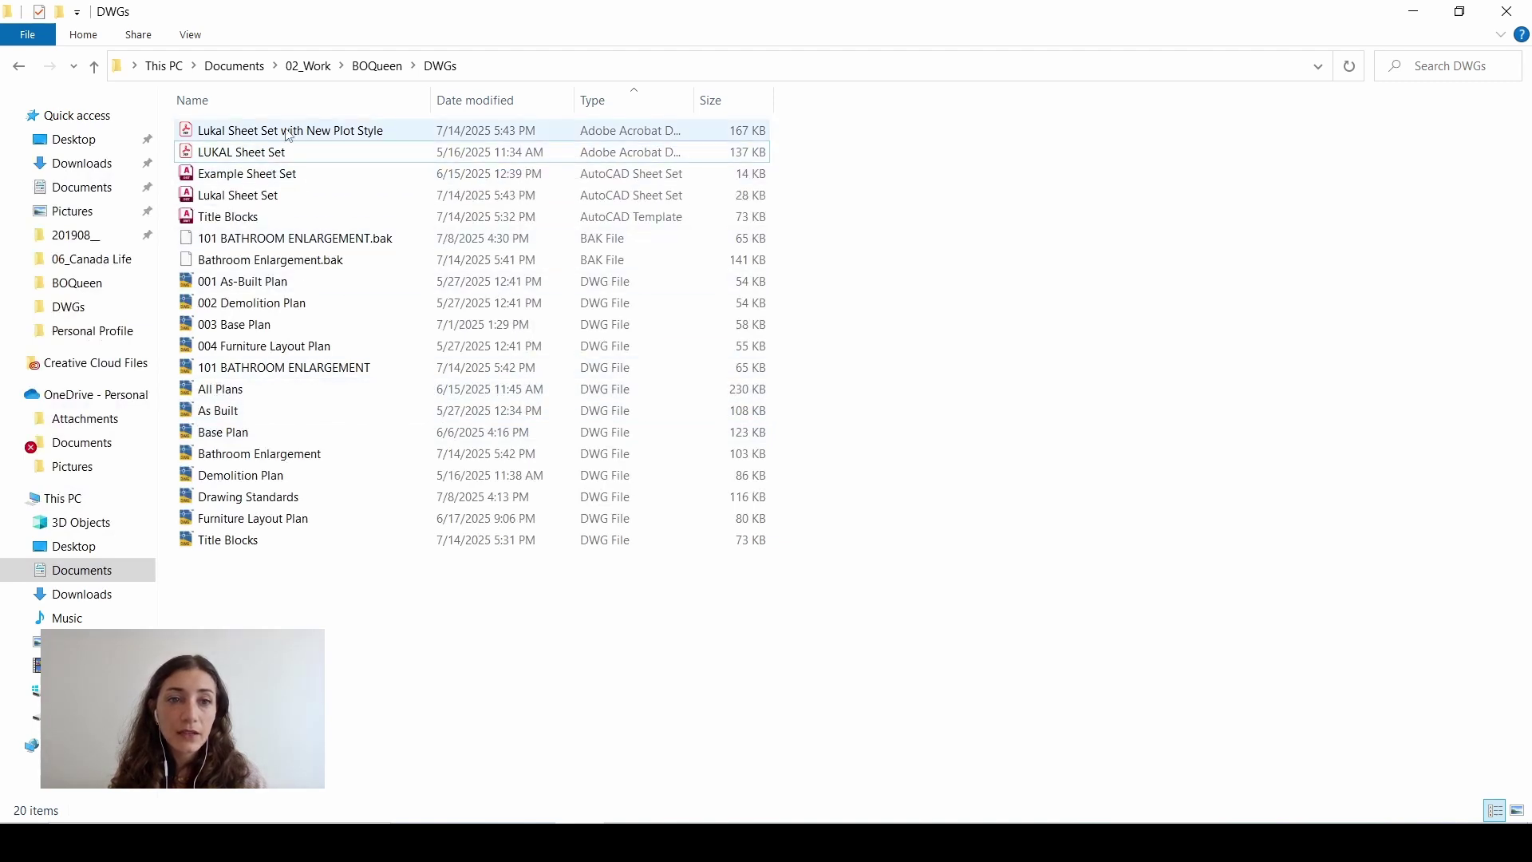
{"action": "double_click", "coordinate": [291, 131]}
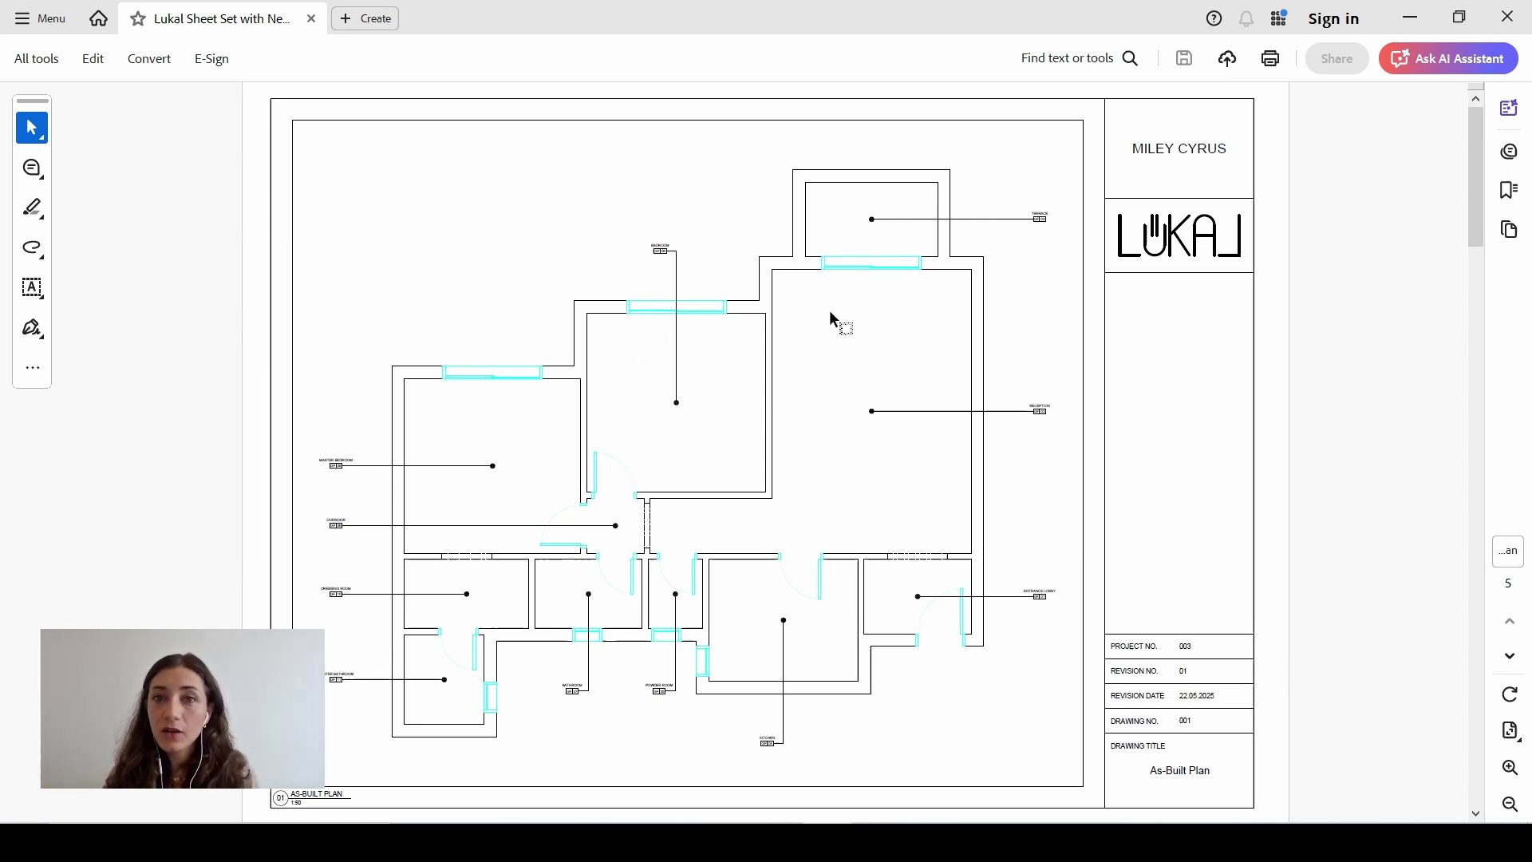
{"action": "scroll", "coordinate": [828, 309], "scroll_direction": "down", "scroll_amount": 2}
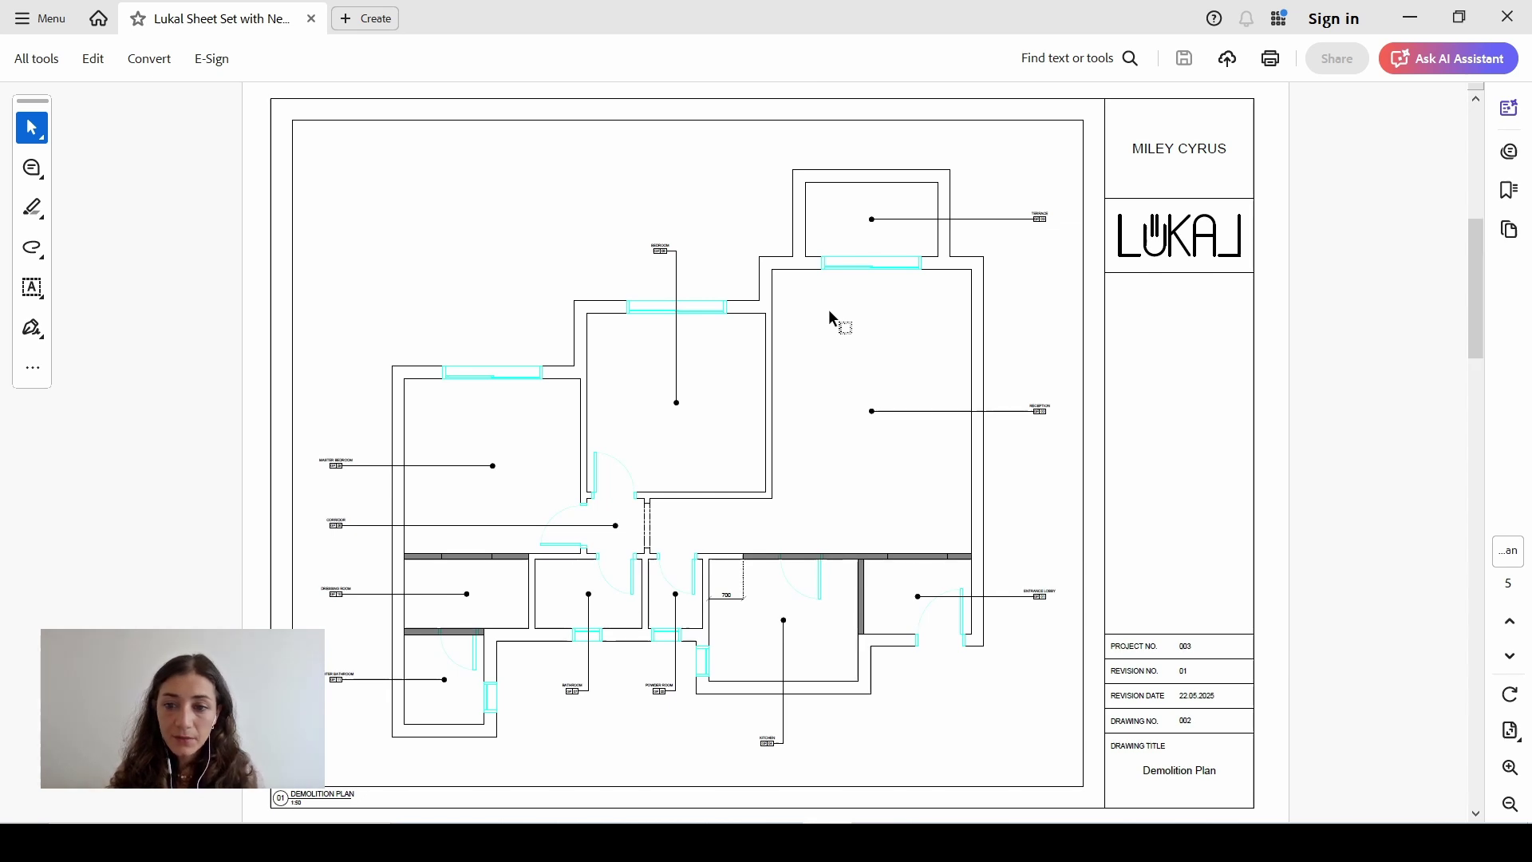
{"action": "scroll", "coordinate": [829, 313], "scroll_direction": "down", "scroll_amount": 2}
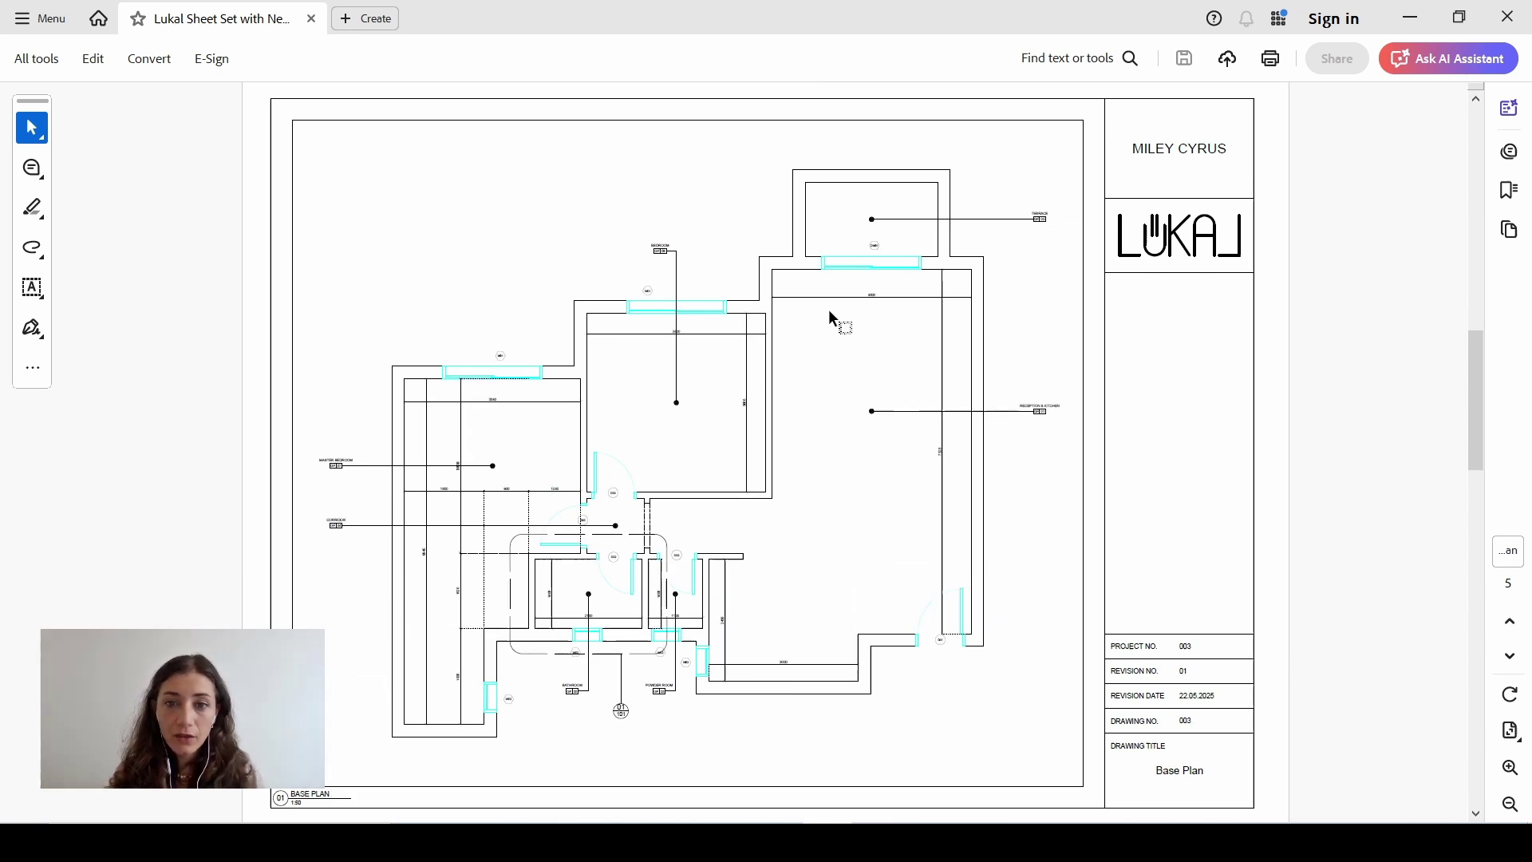
{"action": "scroll", "coordinate": [829, 309], "scroll_direction": "down", "scroll_amount": 2}
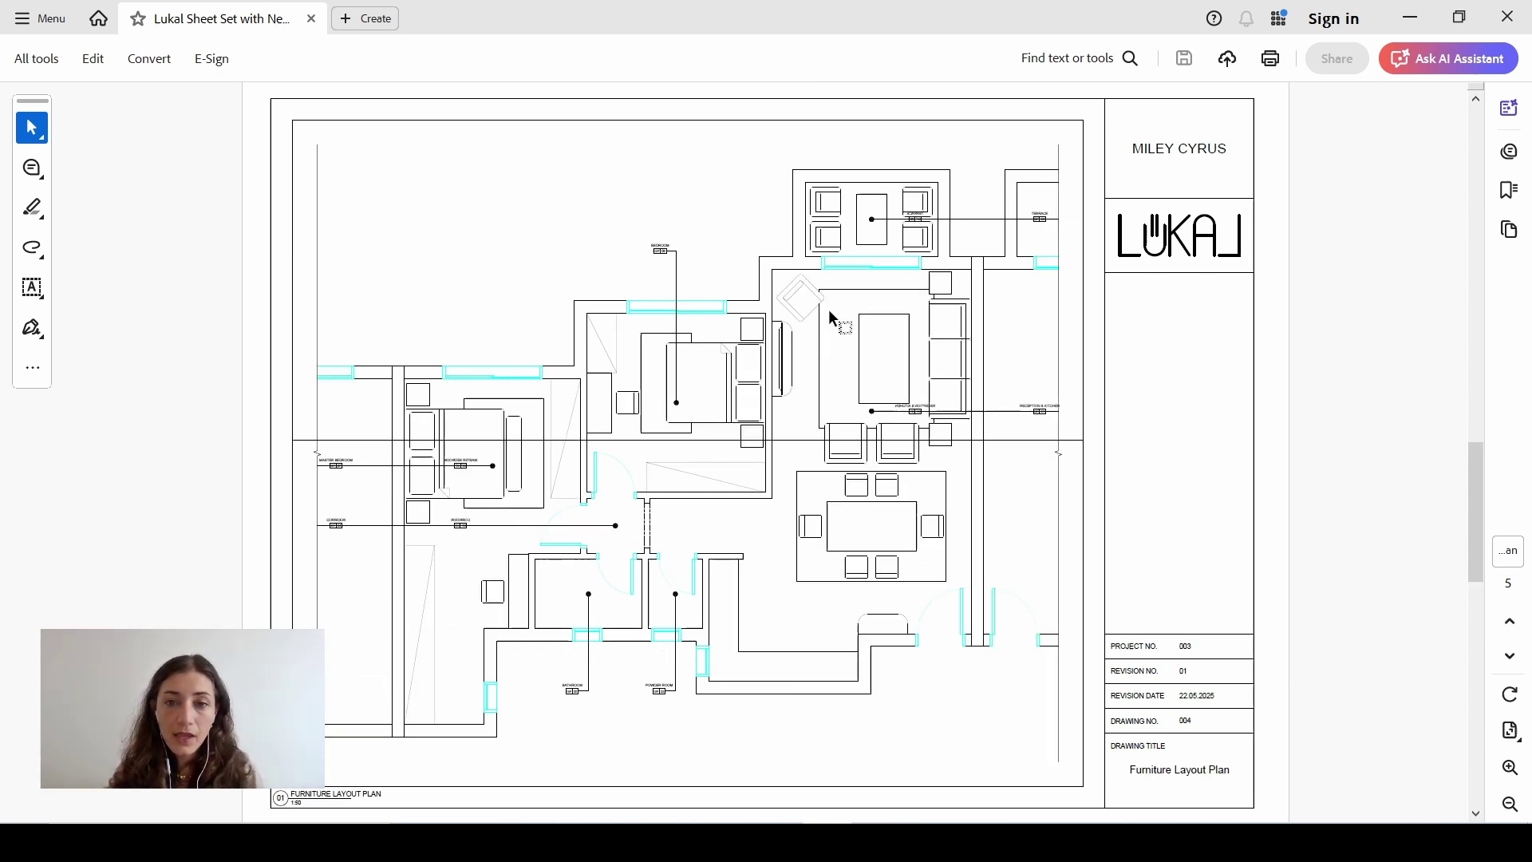
{"action": "scroll", "coordinate": [829, 309], "scroll_direction": "down", "scroll_amount": 2}
{"action": "scroll", "coordinate": [829, 309], "scroll_direction": "down", "scroll_amount": 2}
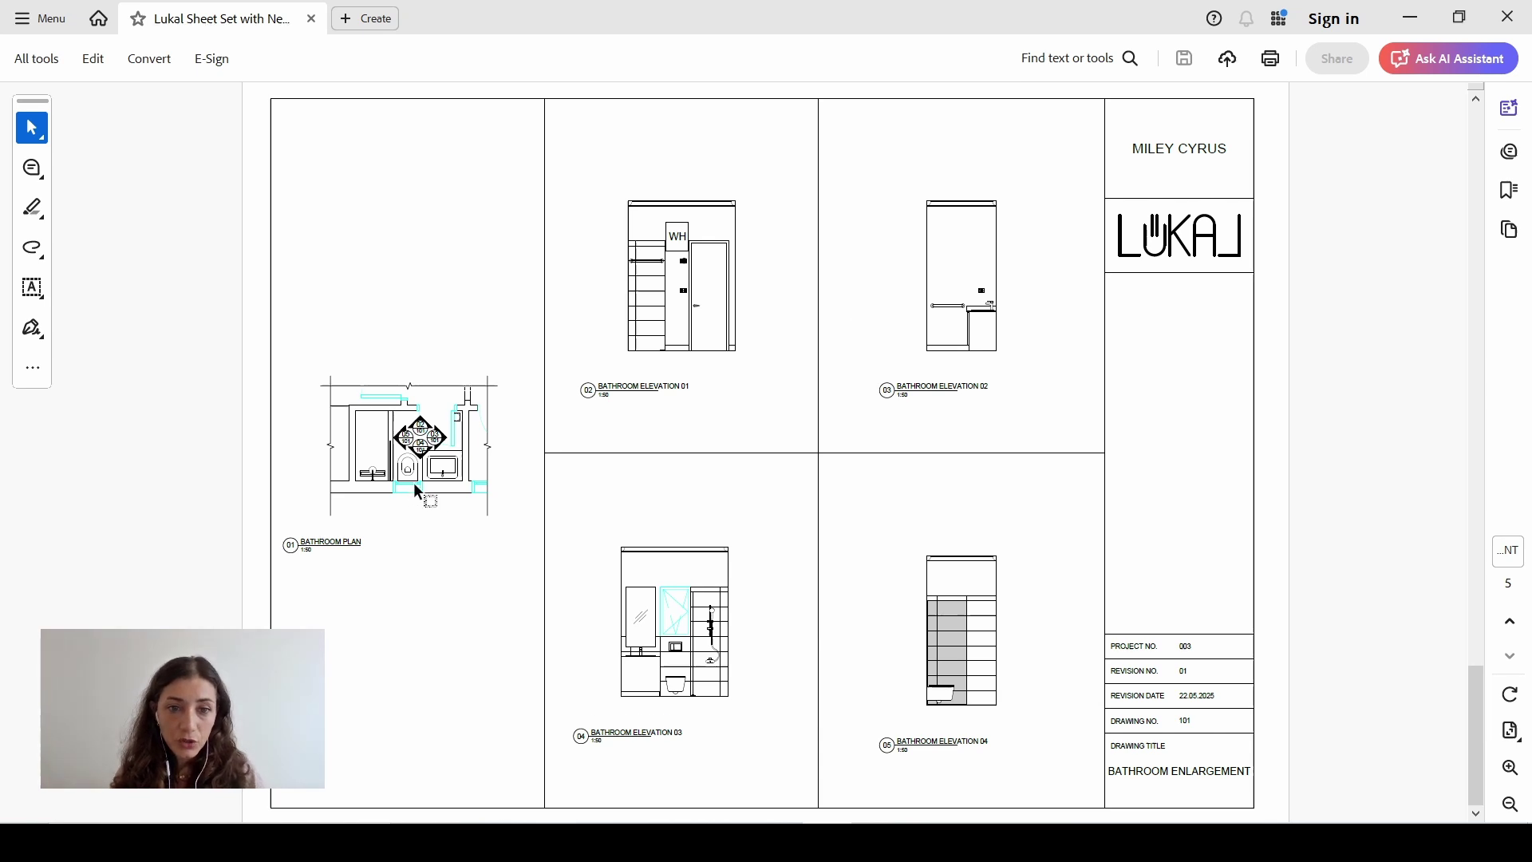